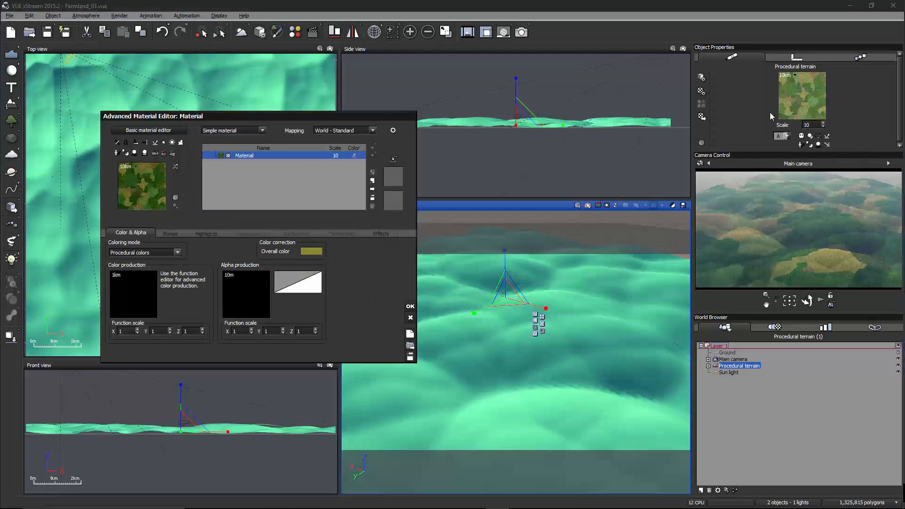
- Add a new layer above the terrain's existing material and set its scale to 0.1
drag(310, 111, 485, 89)
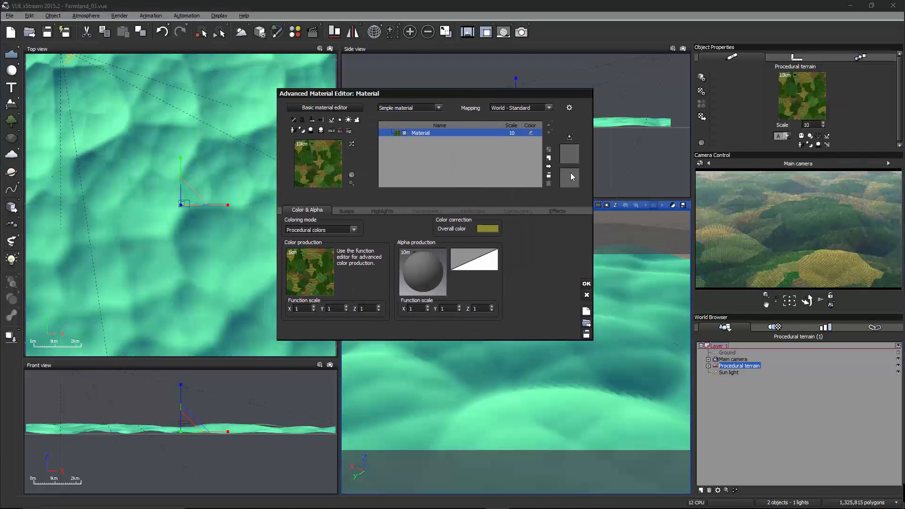
click(549, 162)
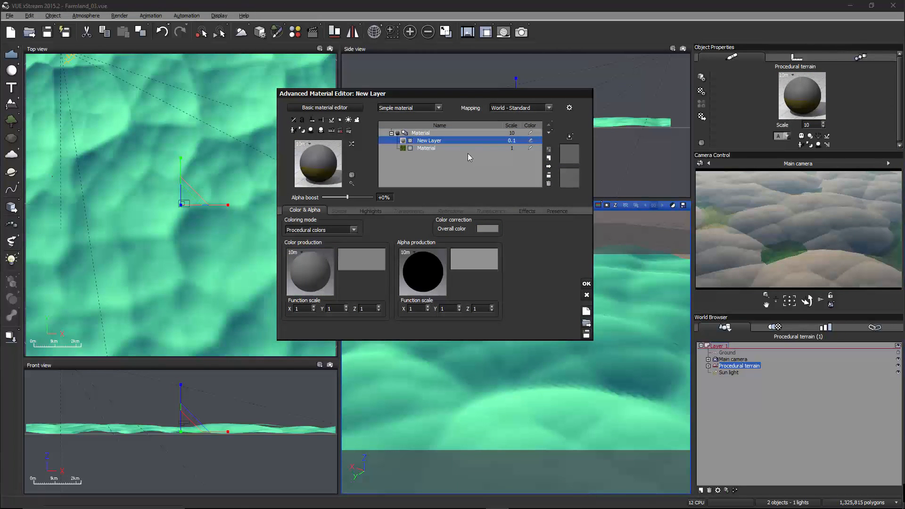
double_click(512, 141)
key(Return)
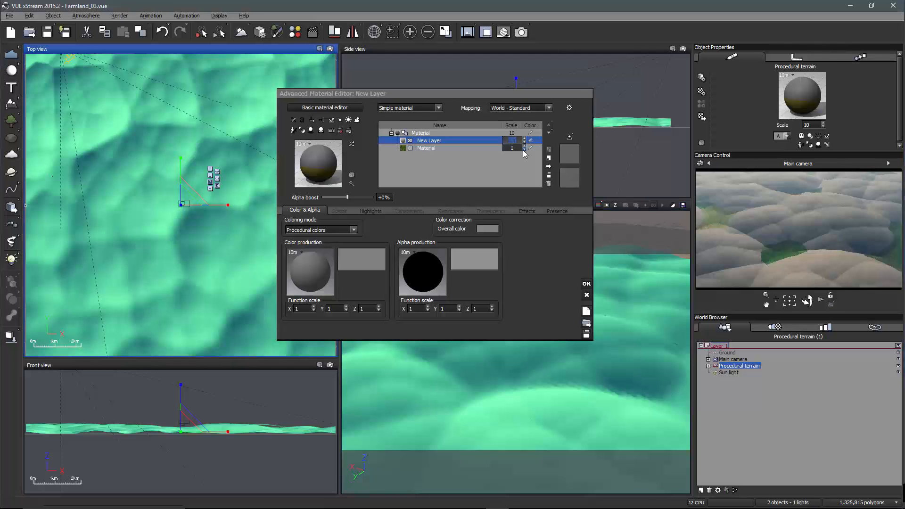
double_click(513, 140)
text(0.1)
key(Return)
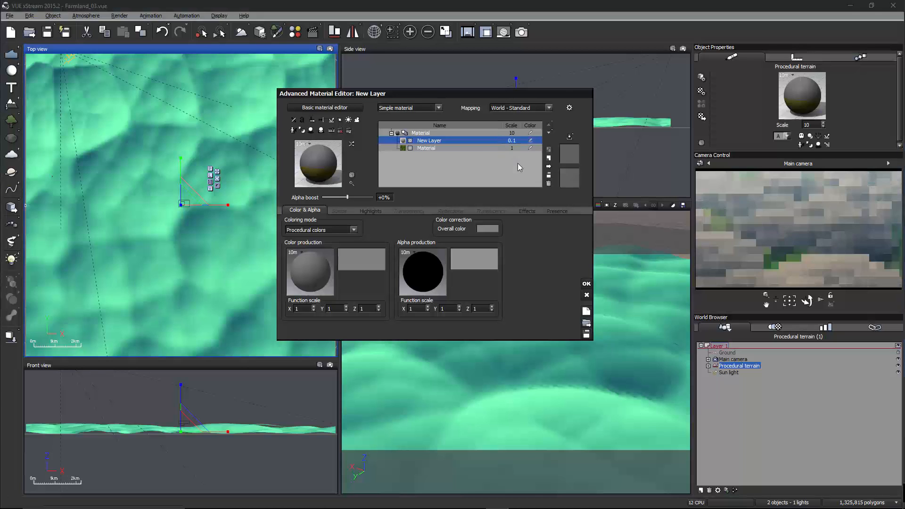
- Compare the scale settings of the new layer, the base layer and the parent material
click(464, 147)
click(491, 140)
click(518, 141)
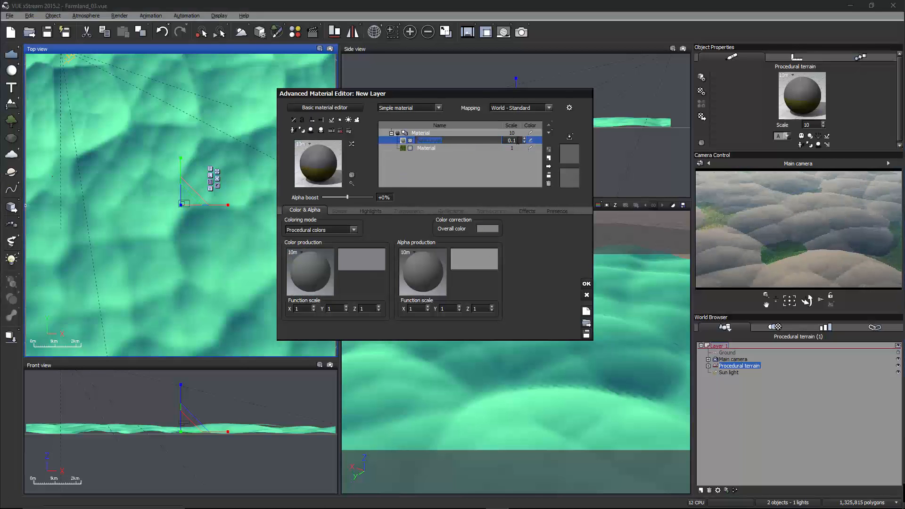
click(518, 141)
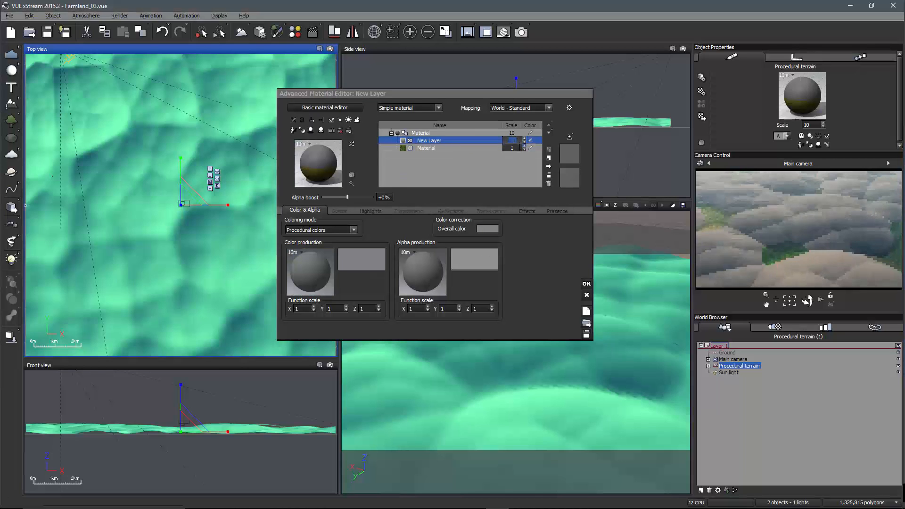
click(521, 174)
click(518, 140)
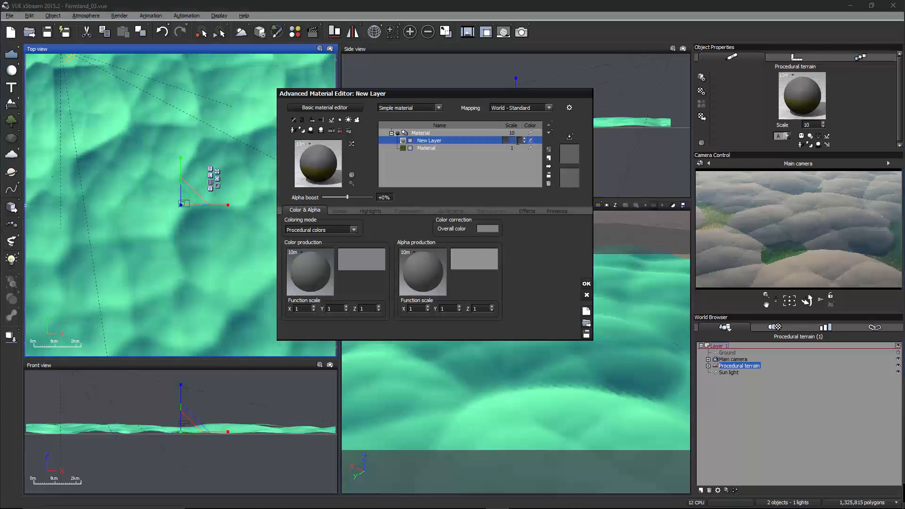
click(432, 147)
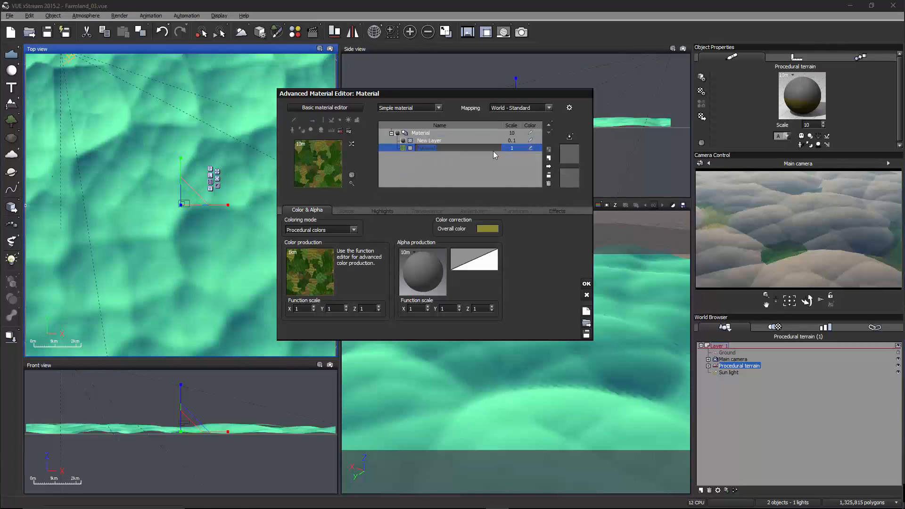
click(426, 133)
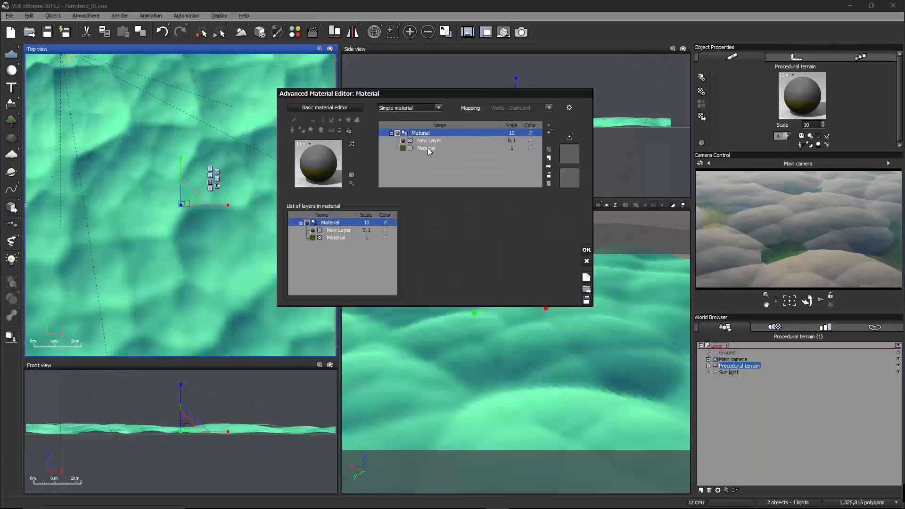
- Try a scale of 10 for both layers with the parent material's scale at 1
click(428, 149)
click(511, 148)
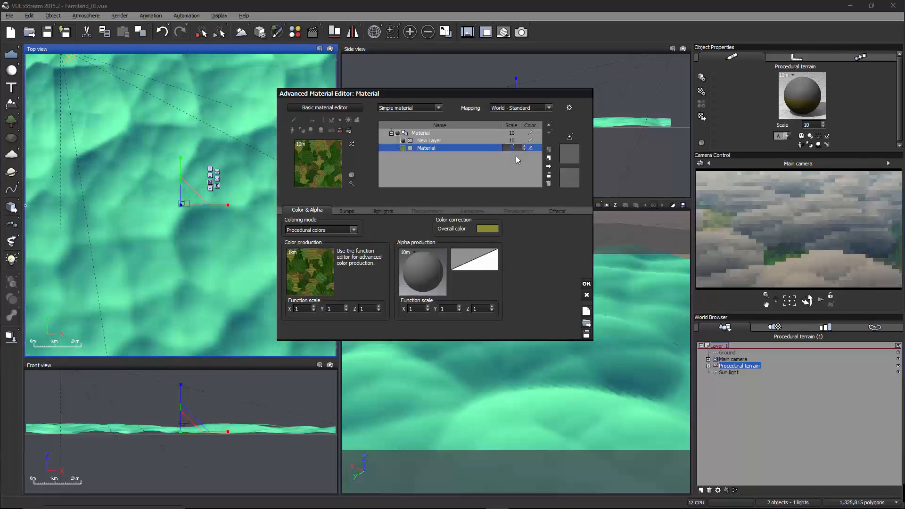
text(0)
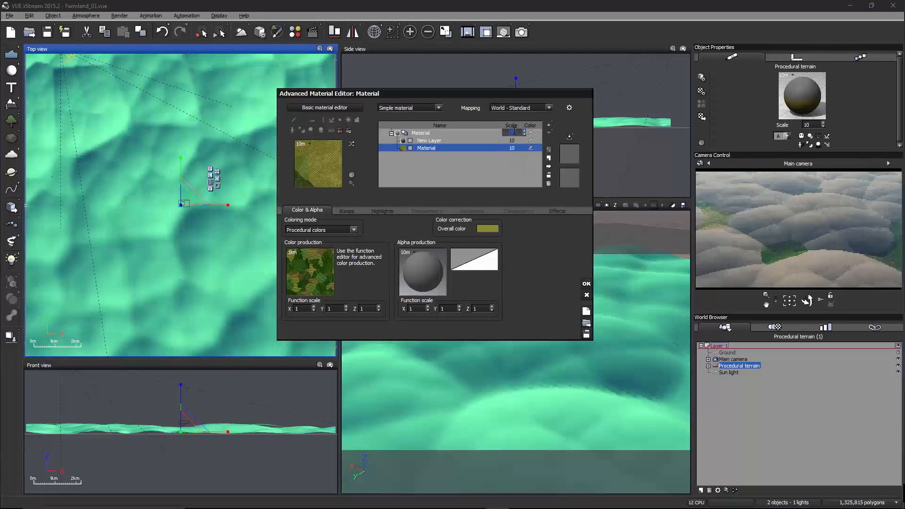
text(1)
click(511, 171)
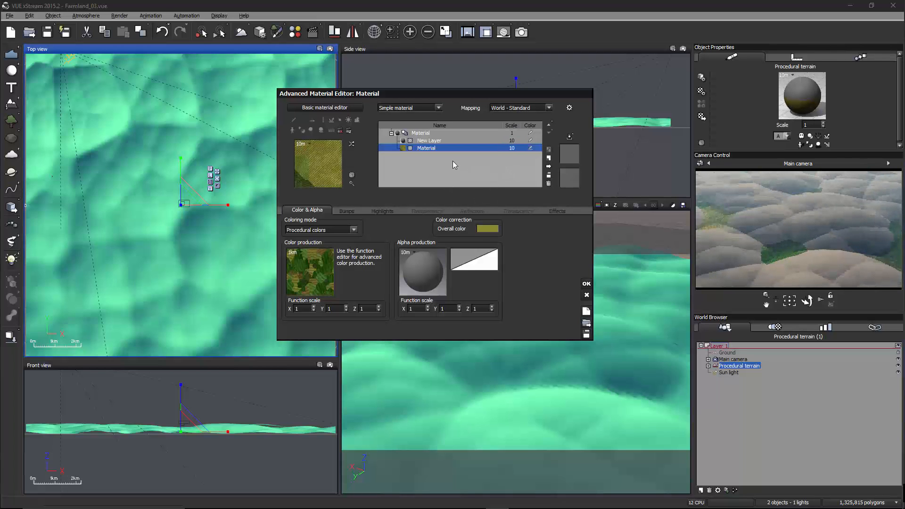
- Set the parent material's scale to 10 and the scale of both layers to 1
drag(508, 133, 533, 140)
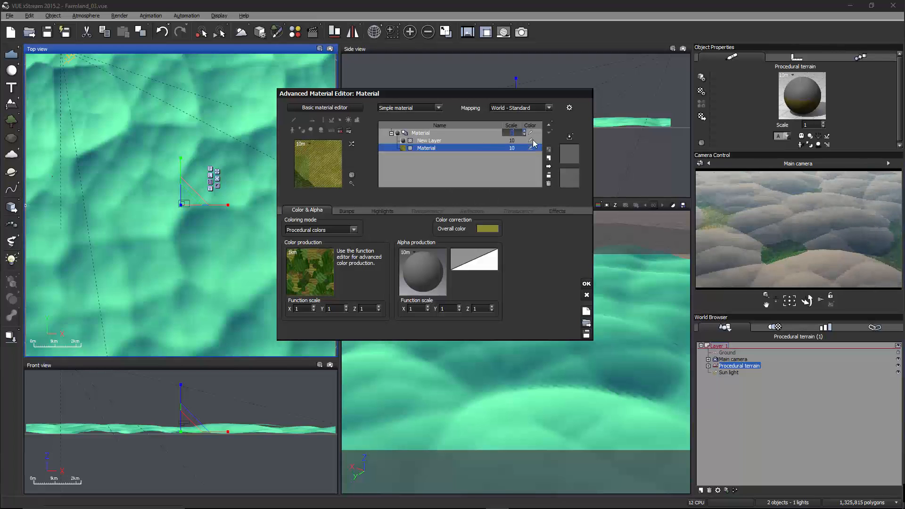
text(10)
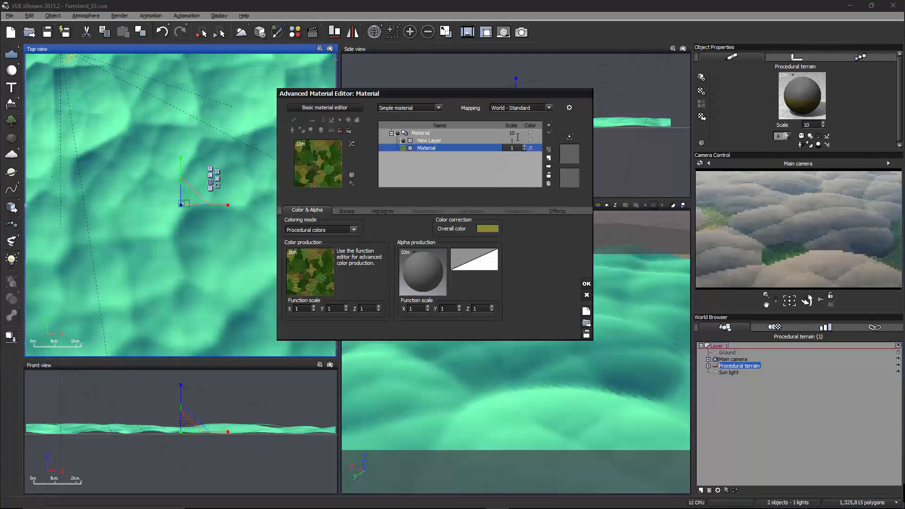
- Rename the lower Material layer as farmlandColor
click(438, 141)
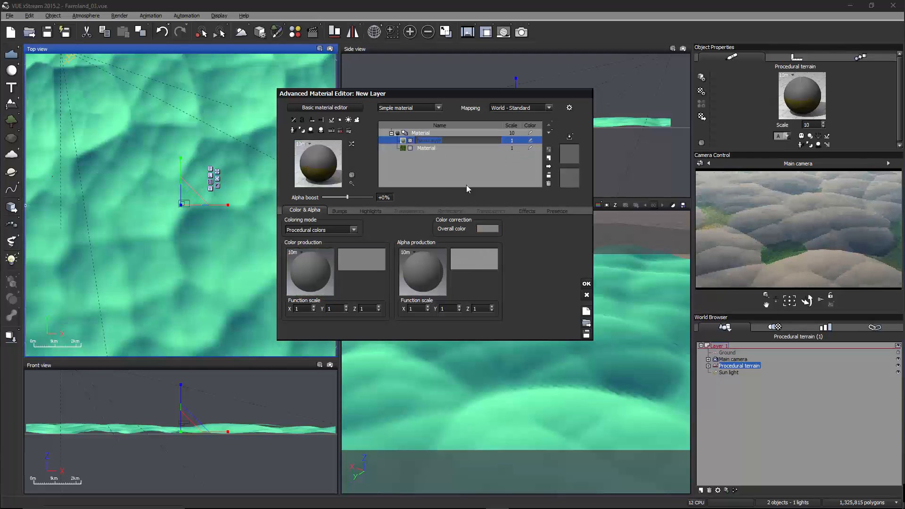
click(454, 148)
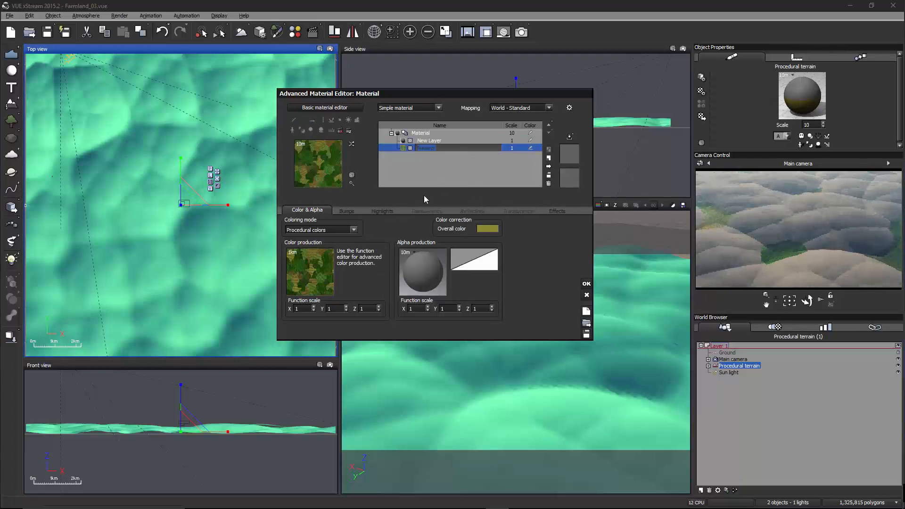
click(446, 140)
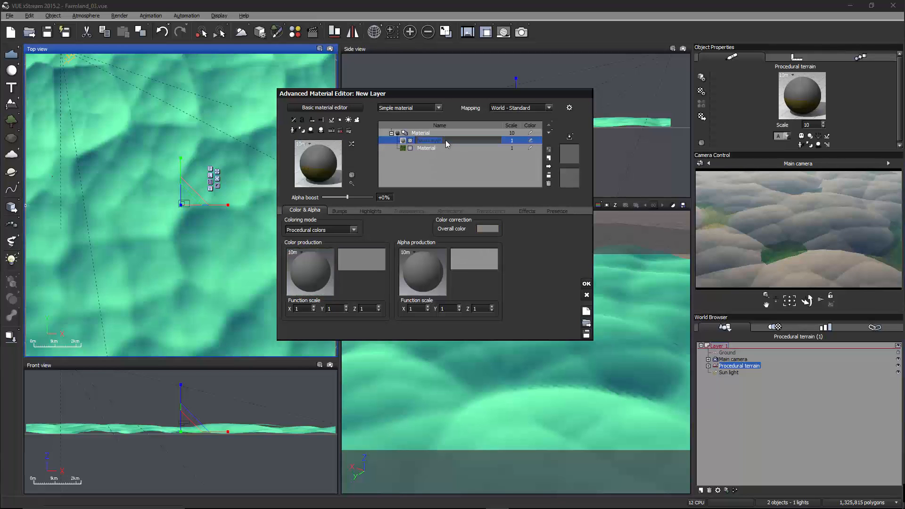
click(446, 146)
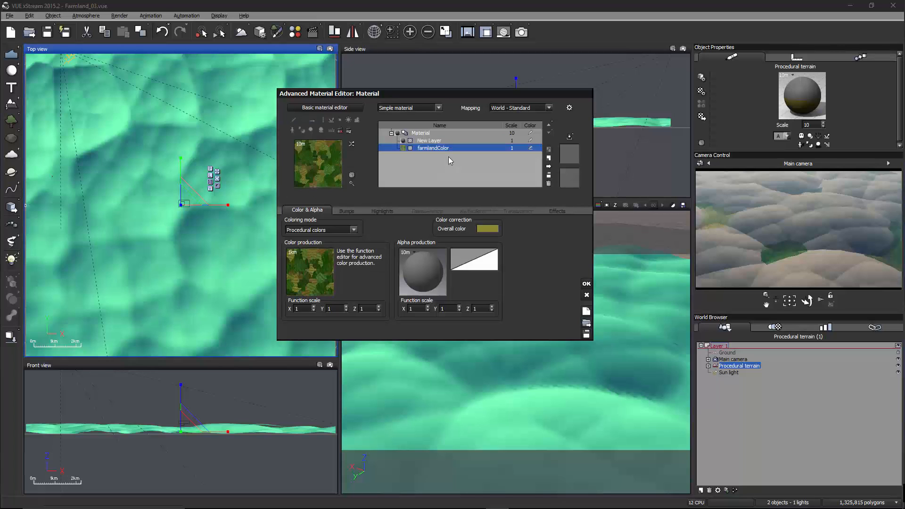
- Change the type of the new layer from a simple material to EcoSystem/Particles
click(447, 140)
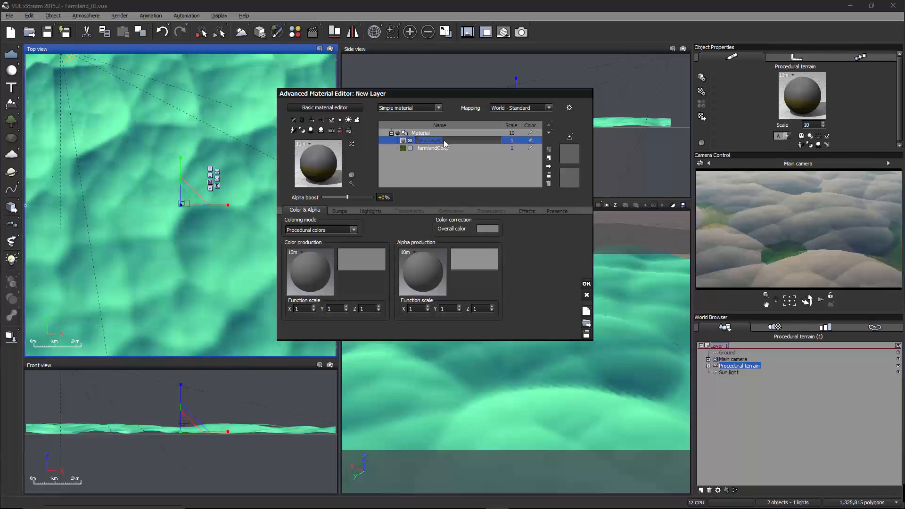
click(439, 108)
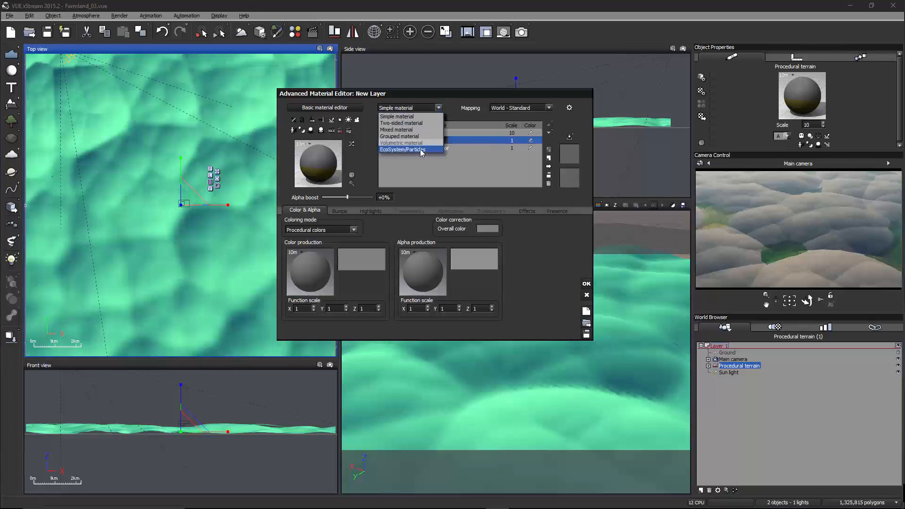
click(420, 150)
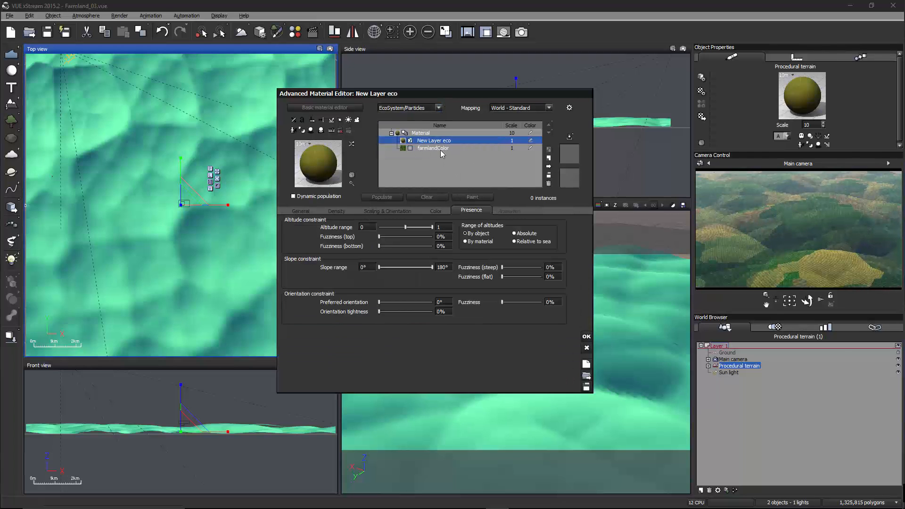
- Open the color production function graph of the farmlandColor layer and follow it to its output nodes
double_click(512, 148)
click(452, 171)
click(437, 147)
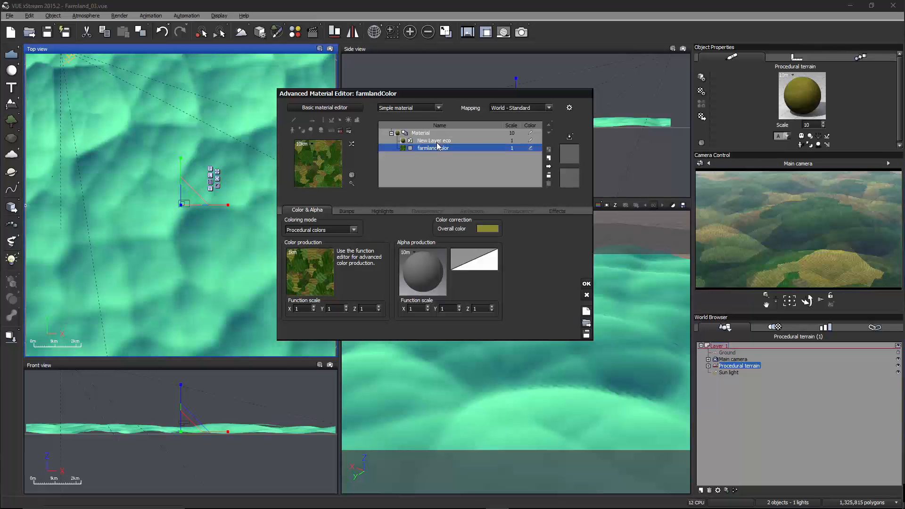
double_click(323, 273)
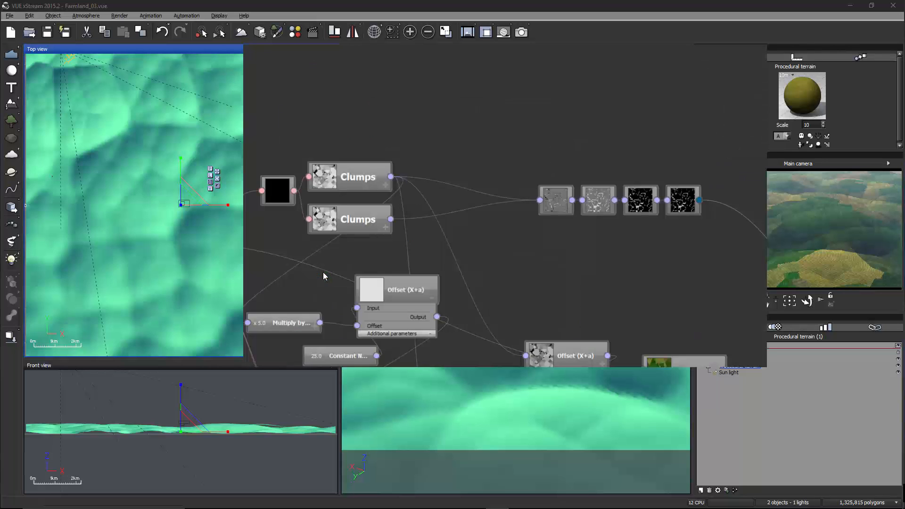
mouse_move(456, 135)
middle_down()
mouse_move(499, 194)
mouse_move(508, 279)
middle_up()
scroll(508, 278, down, 2)
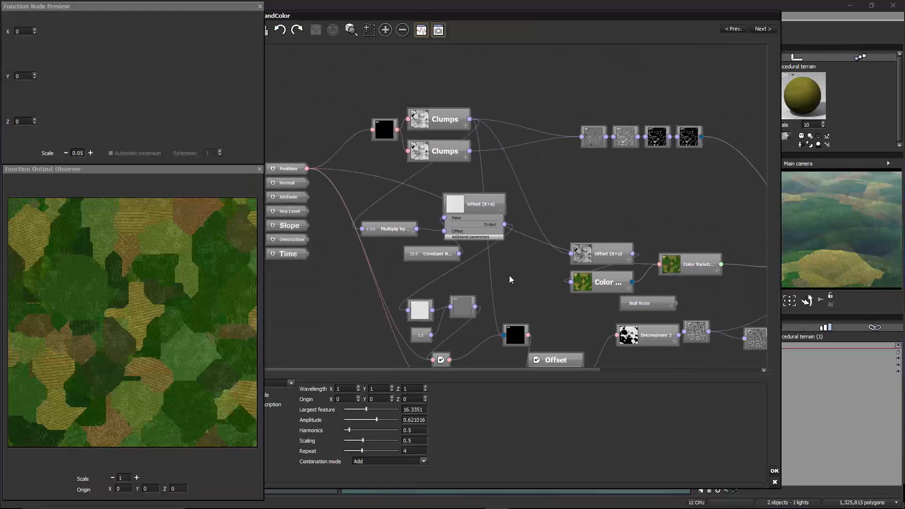
mouse_move(624, 241)
middle_down()
mouse_move(536, 205)
mouse_move(453, 189)
middle_up()
middle_drag(654, 175, 537, 156)
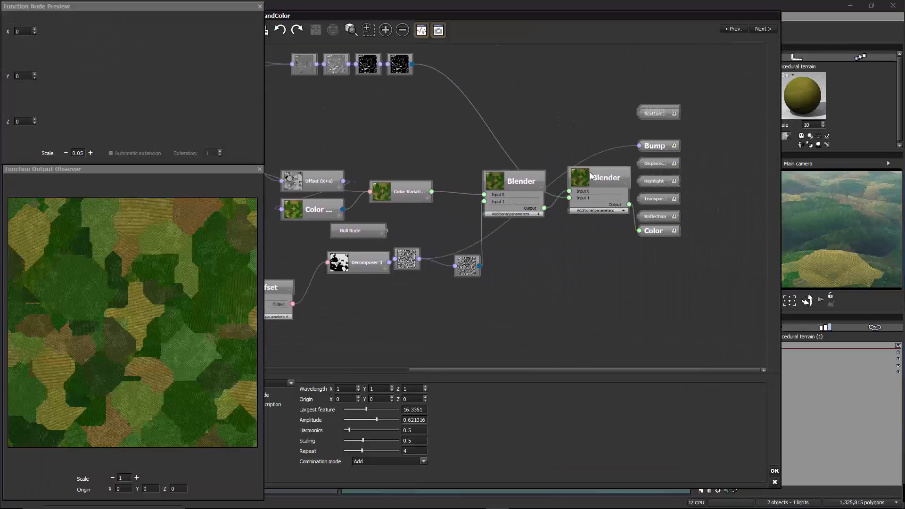
- Move the last Blender node upward in the farmlandColor function graph
click(581, 187)
drag(583, 188, 600, 123)
drag(677, 114, 759, 263)
middle_drag(601, 214, 724, 290)
middle_drag(550, 172, 570, 171)
middle_drag(479, 186, 601, 190)
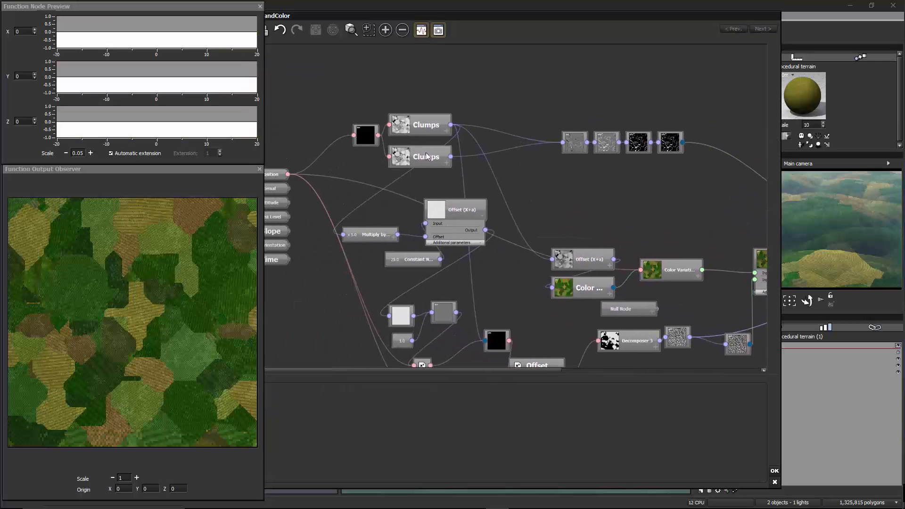
- Move the second Clumps node closer beneath the first and shift the node that feeds both slightly up
click(423, 145)
mouse_move(422, 145)
mouse_down()
mouse_move(423, 83)
mouse_move(424, 152)
mouse_up()
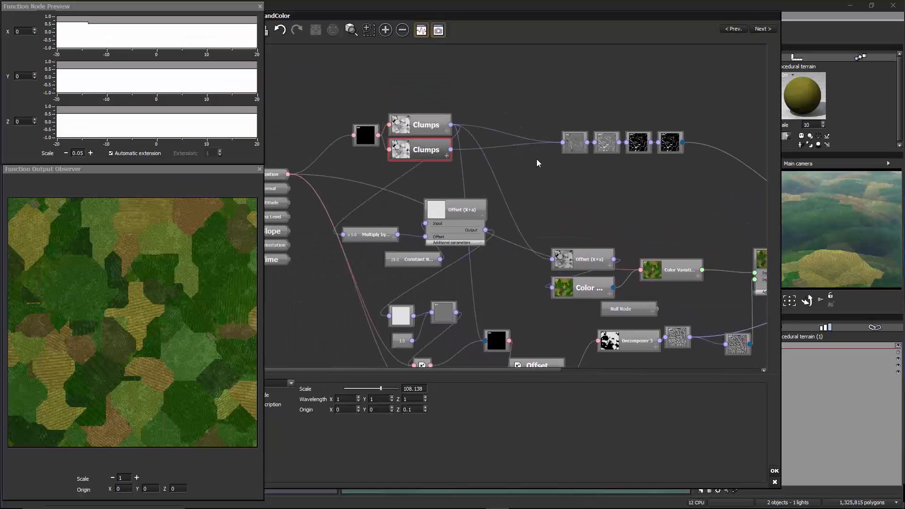
drag(365, 137, 362, 133)
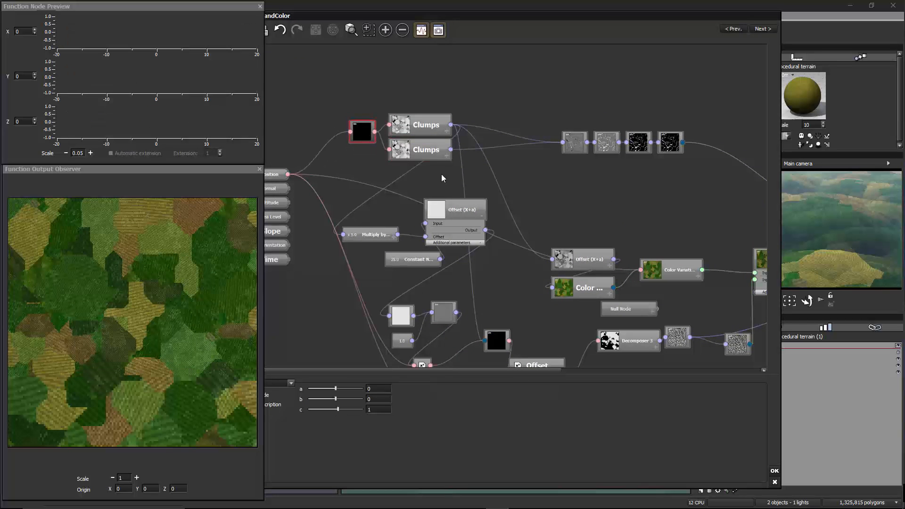
- Copy both Clumps nodes, the node feeding them and the four filter nodes after them, and close the function graph with changes accepted
middle_drag(577, 176, 529, 170)
drag(639, 159, 296, 77)
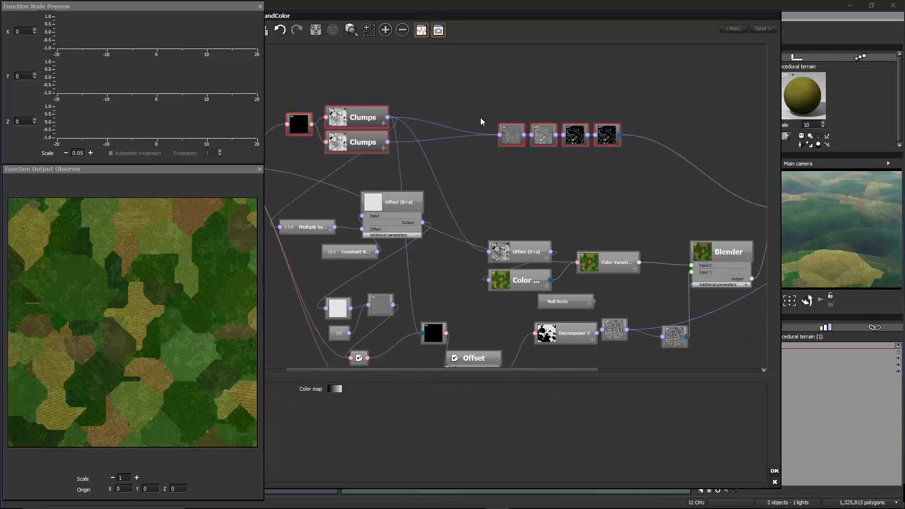
click(775, 470)
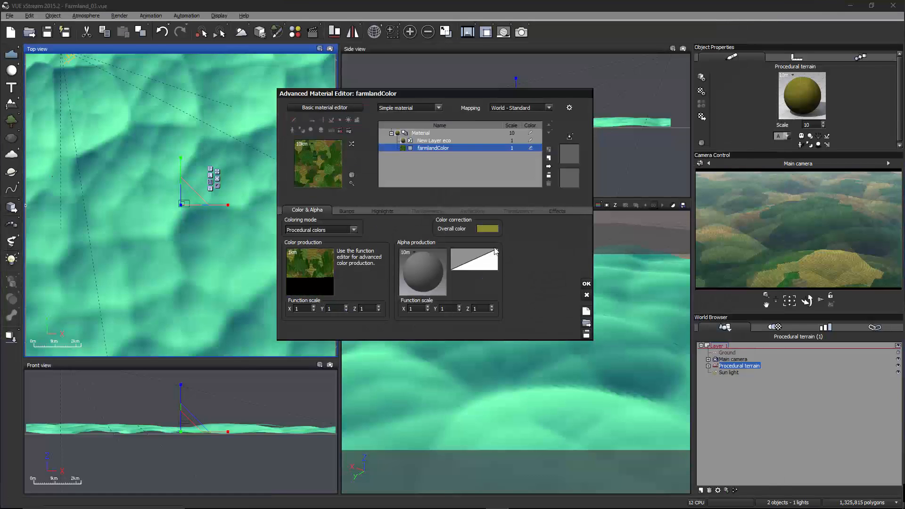
- Paste the copied node chain into the alpha production function of New Layer eco and connect the Position input to its first node
click(436, 141)
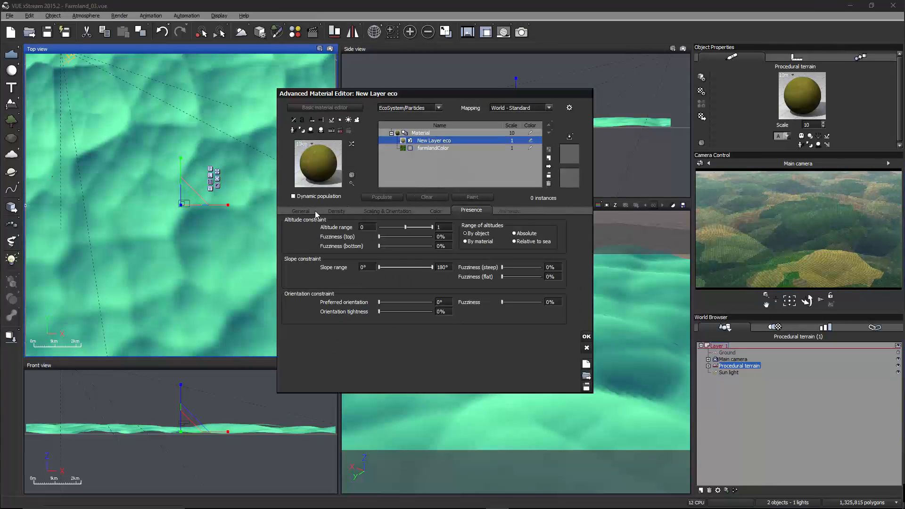
click(312, 209)
click(528, 351)
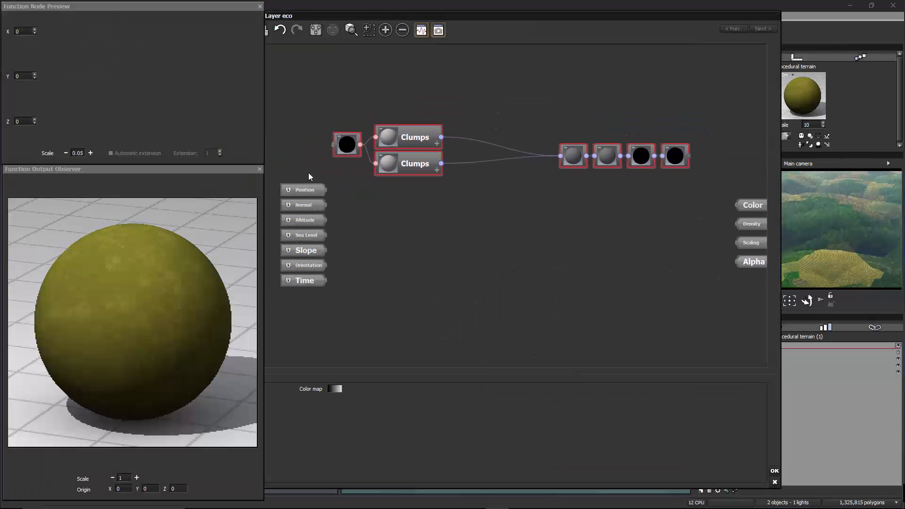
drag(336, 145, 314, 168)
click(351, 188)
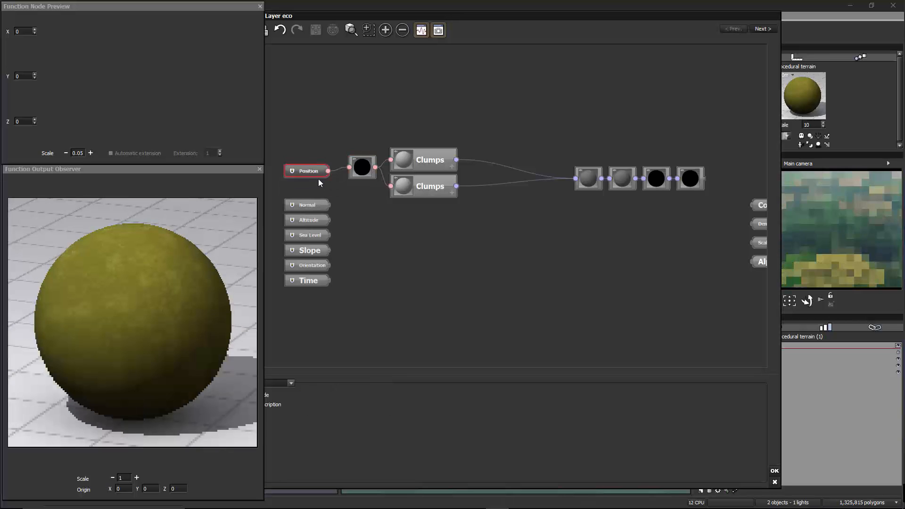
- Move the final Color map node slightly up and shift the function editor window so its list of node types shows
middle_drag(545, 235, 490, 220)
mouse_move(632, 160)
mouse_down()
mouse_move(583, 169)
mouse_move(639, 160)
mouse_up()
middle_drag(371, 234, 459, 248)
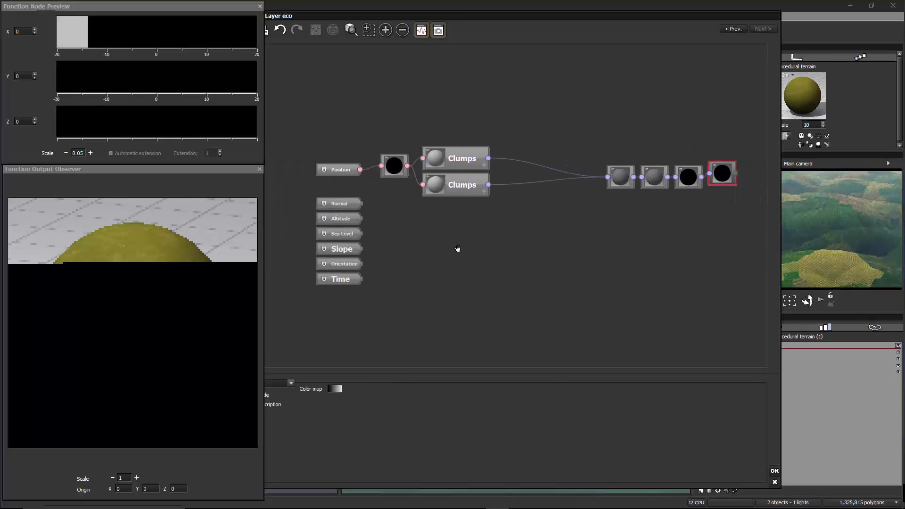
drag(410, 16, 497, 17)
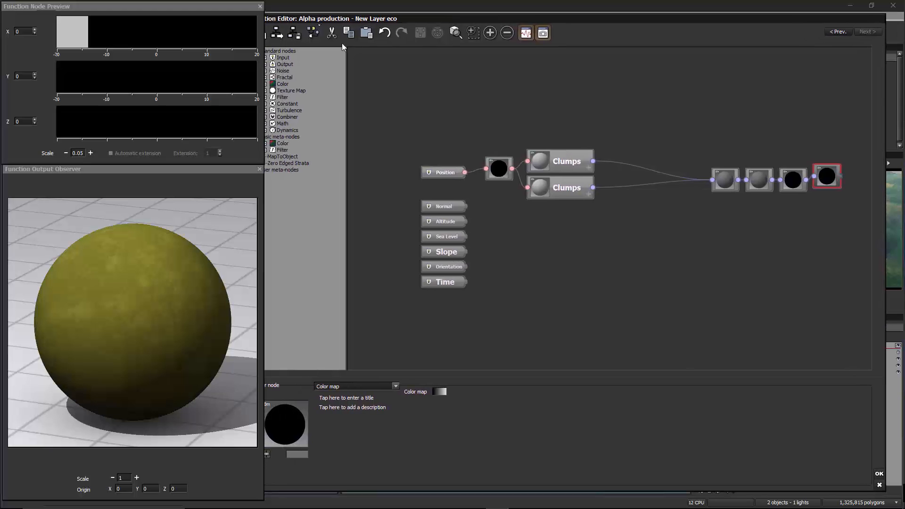
- Switch the function node previews to a 2D plane and accept the alpha production graph
click(313, 32)
click(344, 90)
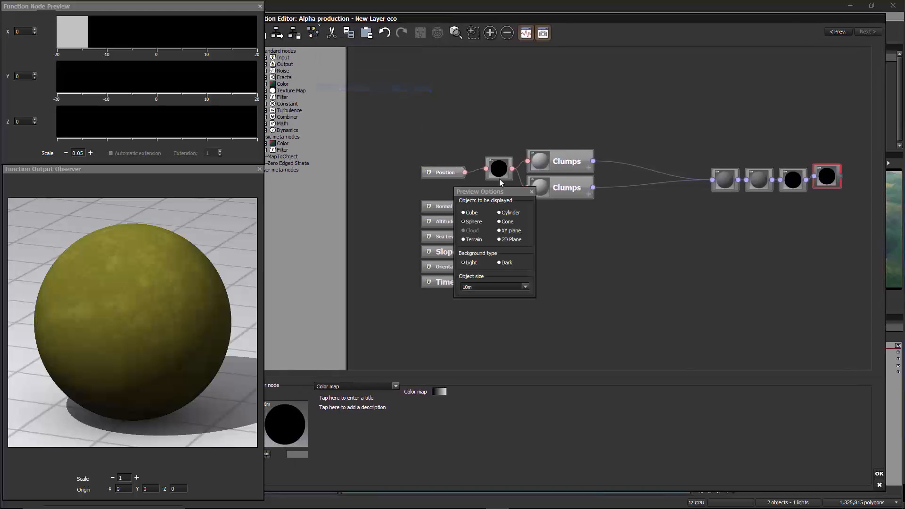
click(506, 243)
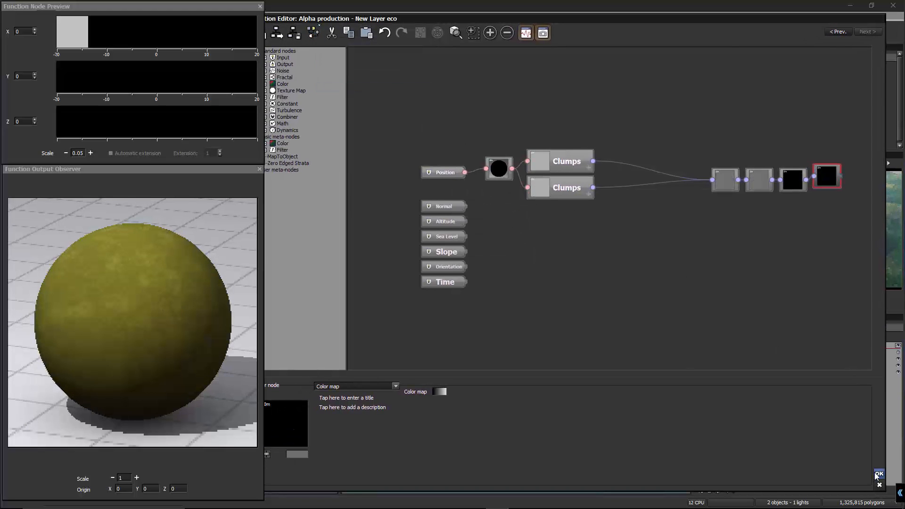
click(878, 475)
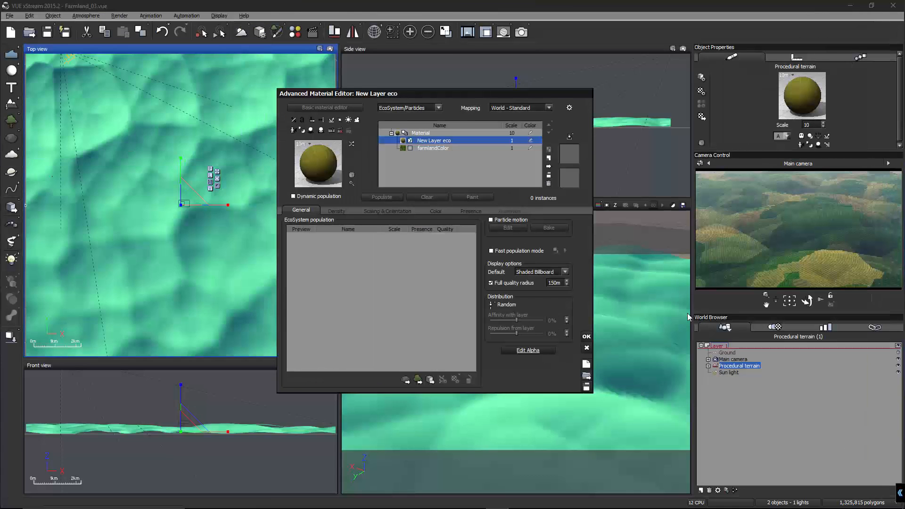
- Check the farmlandColor layer's preview, reopen New Layer eco's alpha function and set the node preview object size to 1km
click(439, 148)
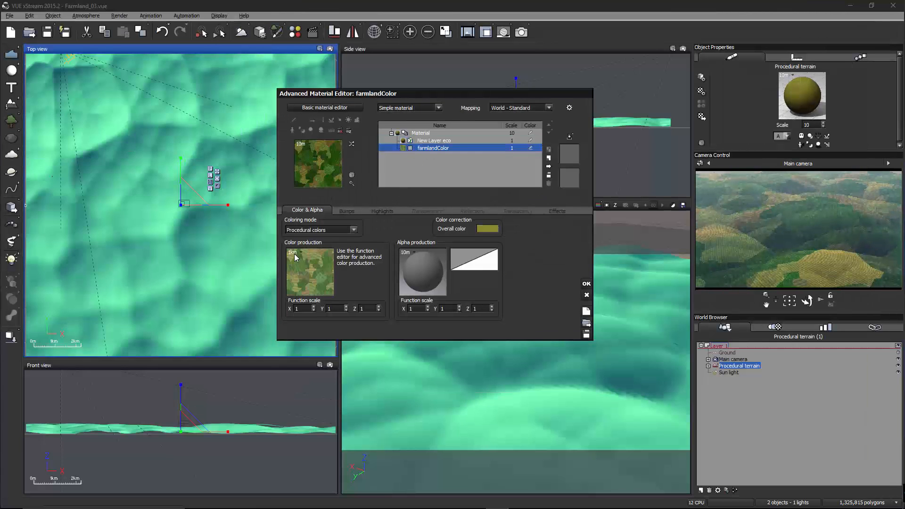
click(434, 140)
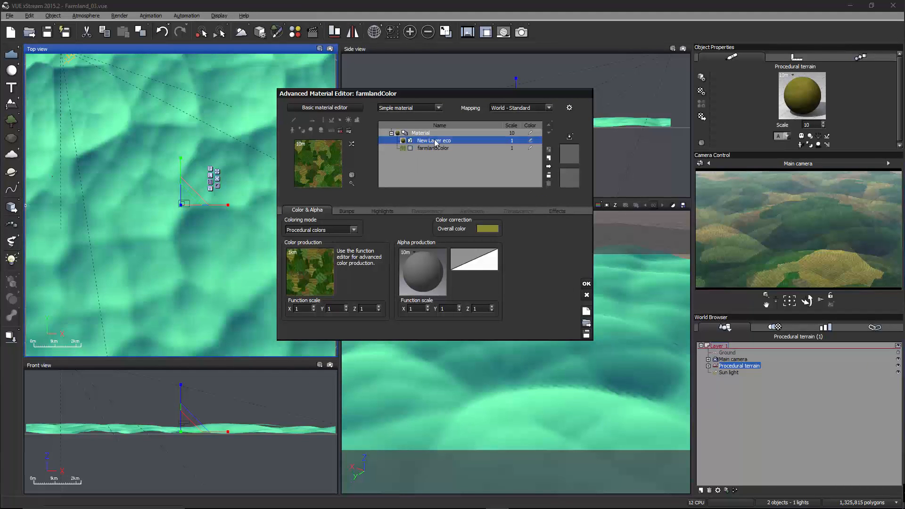
click(528, 350)
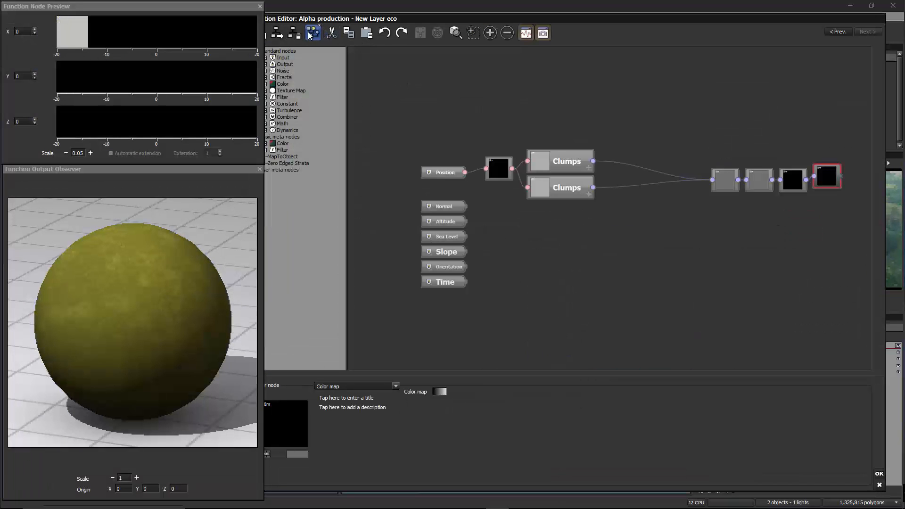
click(358, 37)
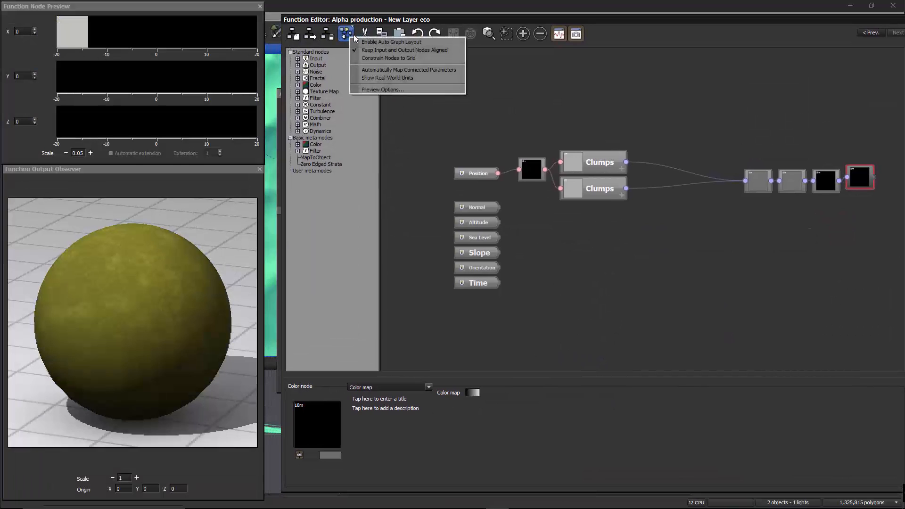
click(408, 87)
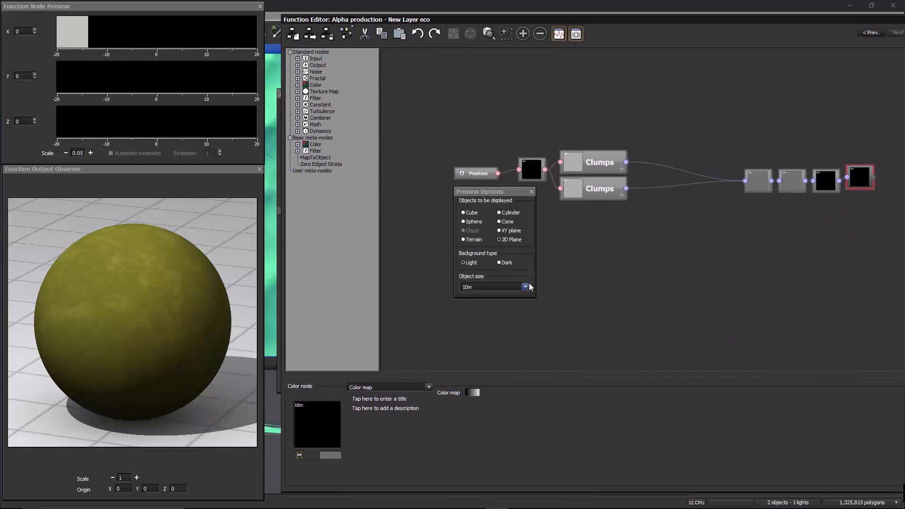
click(525, 287)
click(503, 332)
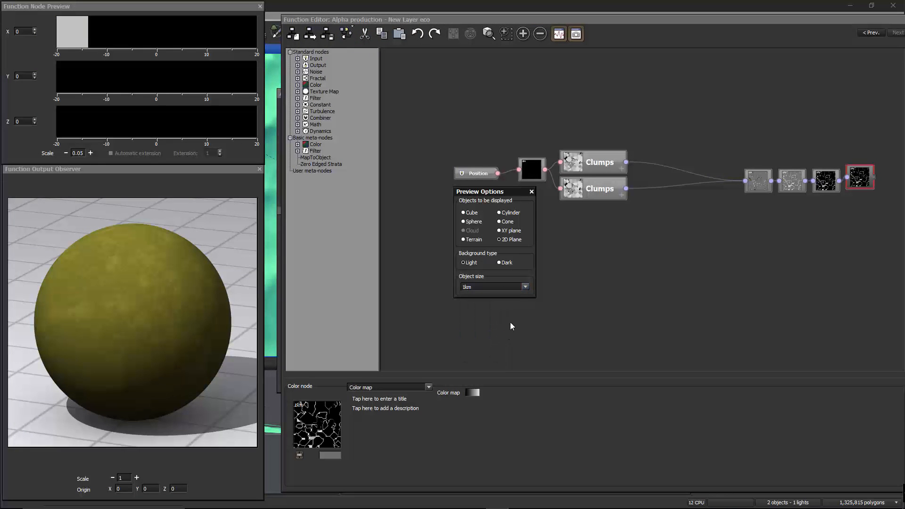
click(531, 192)
- Delete the final Color map node from the end of the pasted node chain, leaving the Map filter last
middle_drag(665, 192, 491, 187)
mouse_move(686, 162)
mouse_down()
mouse_move(698, 179)
mouse_move(699, 169)
mouse_up()
middle_drag(654, 181, 599, 169)
click(581, 175)
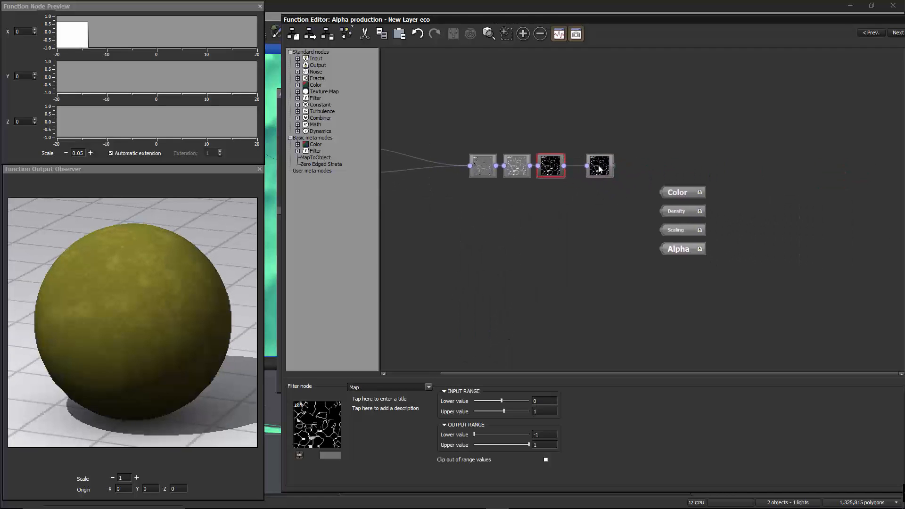
click(600, 169)
key(Delete)
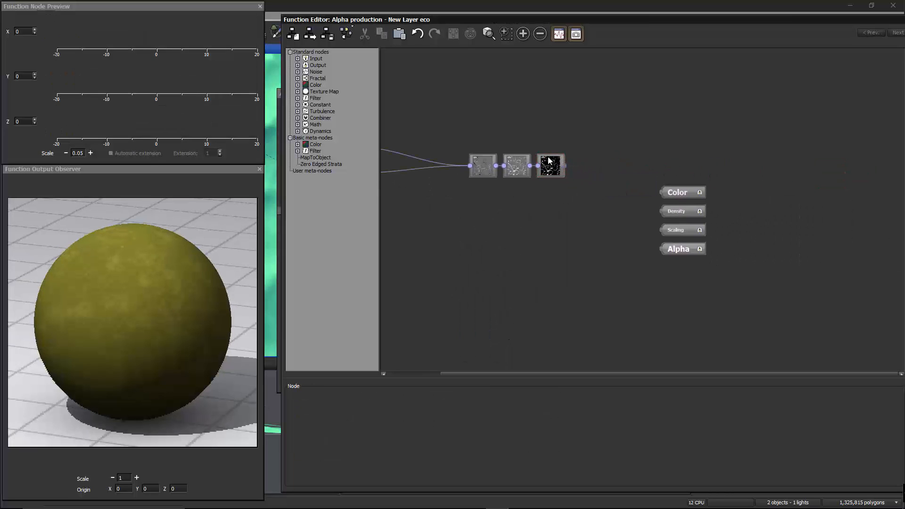
- Connect the Map filter node's output to the Alpha output
drag(550, 160, 553, 160)
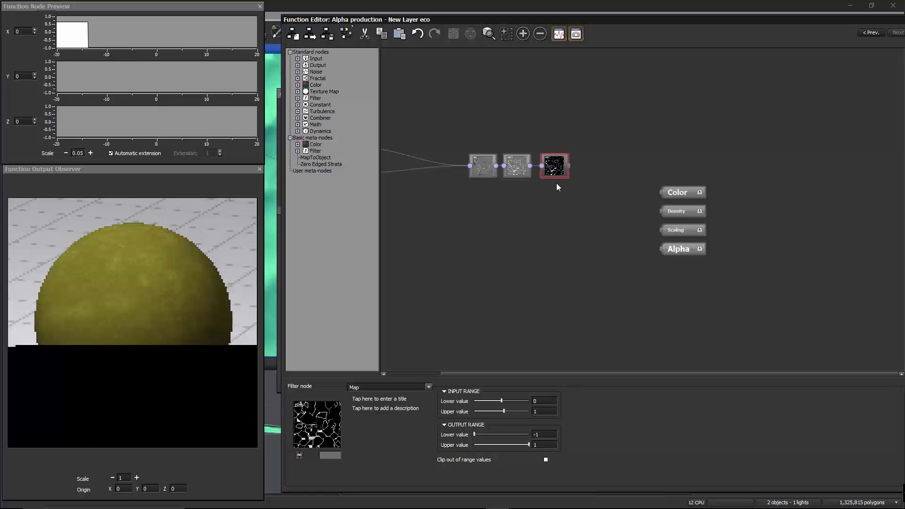
drag(661, 248, 558, 166)
click(557, 165)
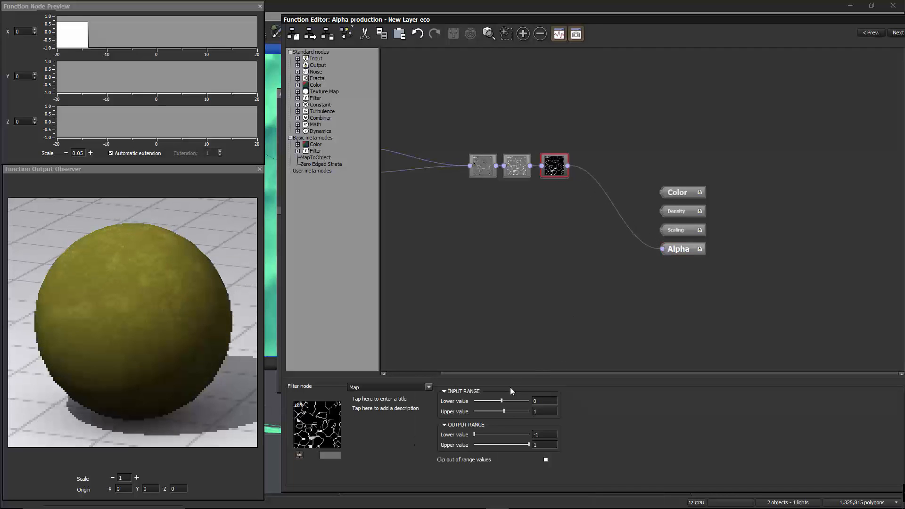
- Invert the Map filter's output range with lower value 1 and upper value -1, and accept the function graph
drag(474, 434, 419, 436)
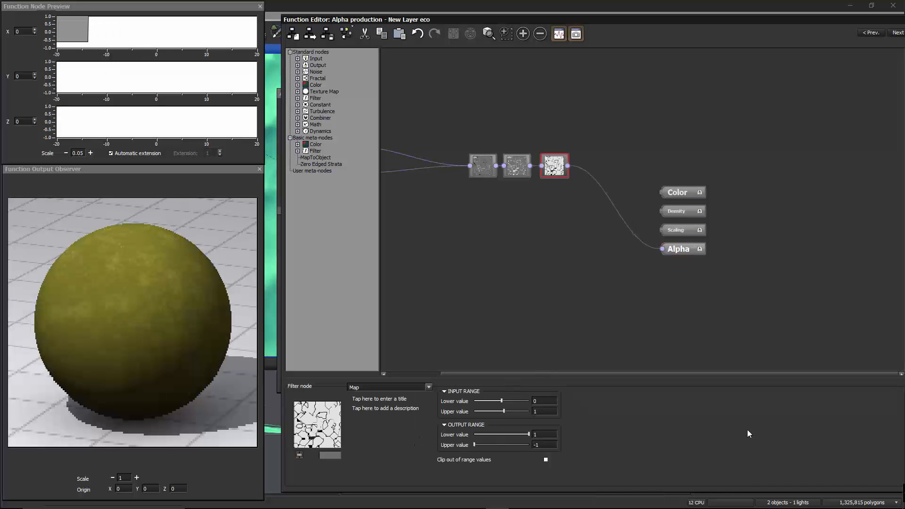
drag(748, 429, 715, 434)
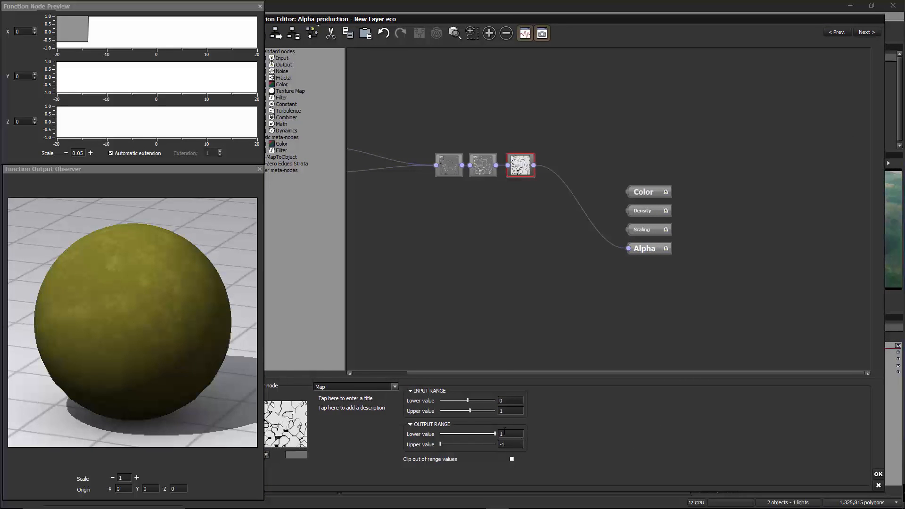
click(878, 475)
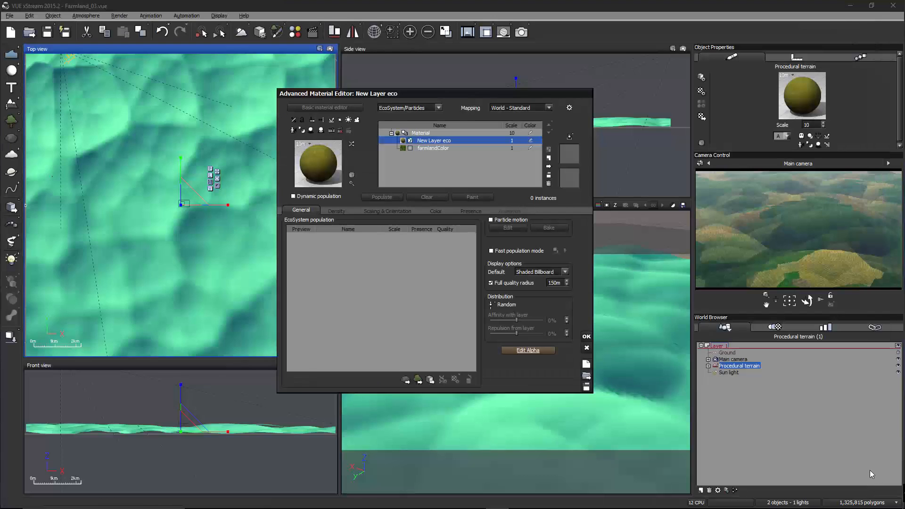
- Add Rural Maple Tree and Plum Tree to the EcoSystem population, with the Plum Tree's scale set to 1.5
click(418, 380)
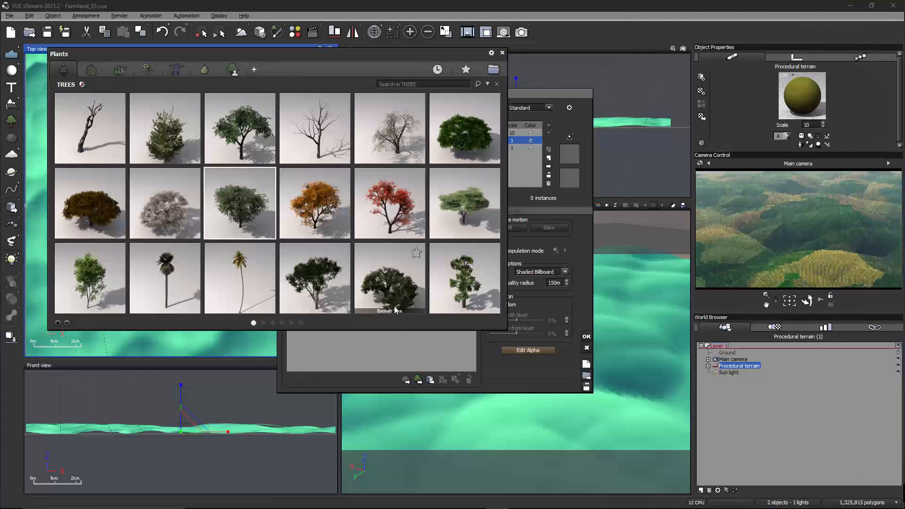
mouse_move(236, 195)
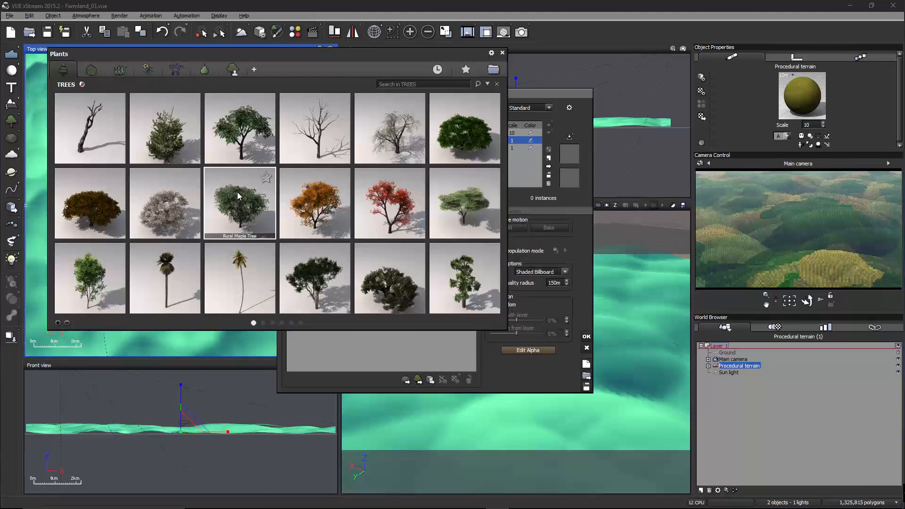
double_click(236, 191)
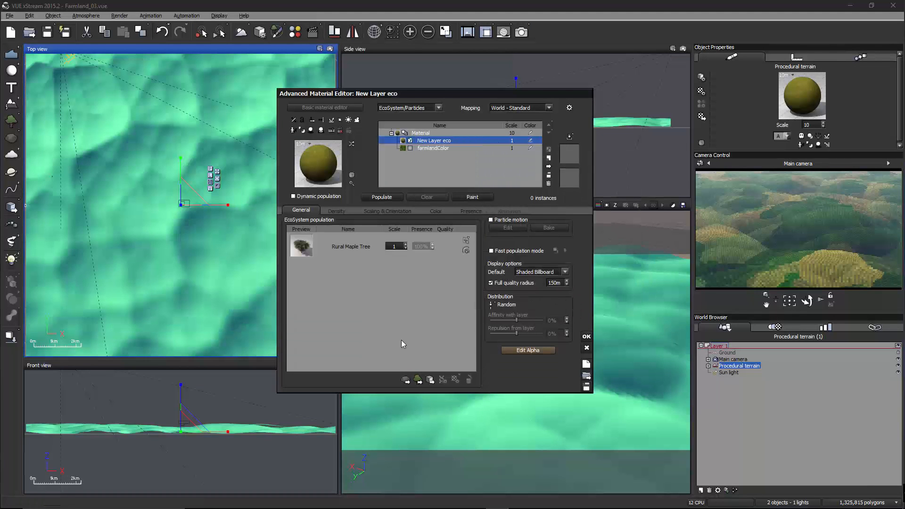
click(417, 380)
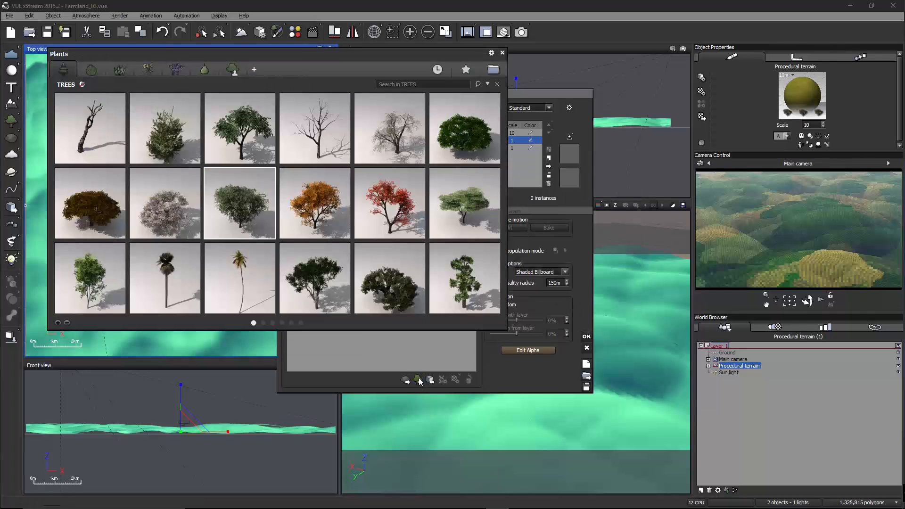
double_click(236, 135)
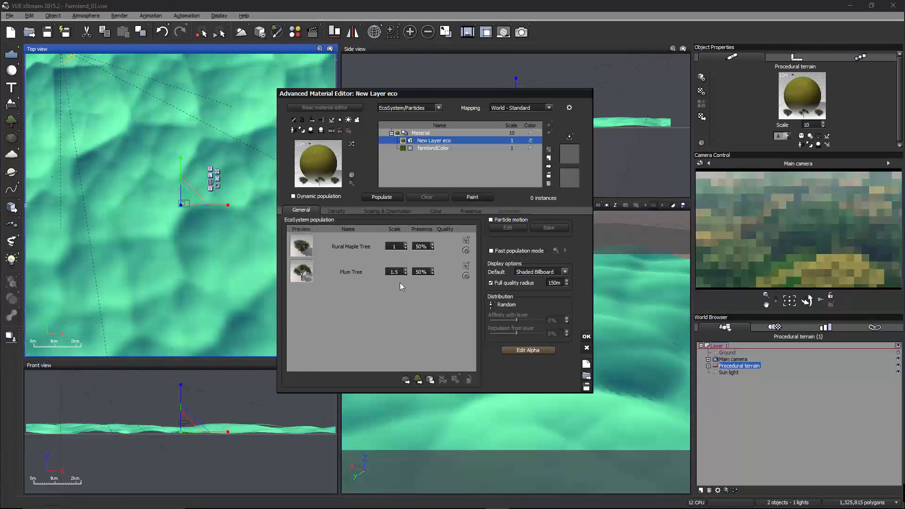
click(409, 293)
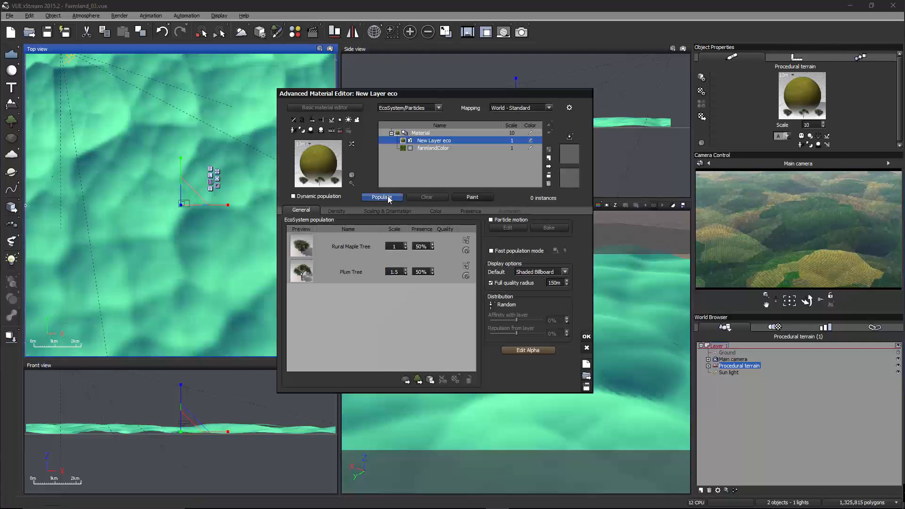
- Check the procedural terrain's size and move the main camera closer to the hills
click(783, 57)
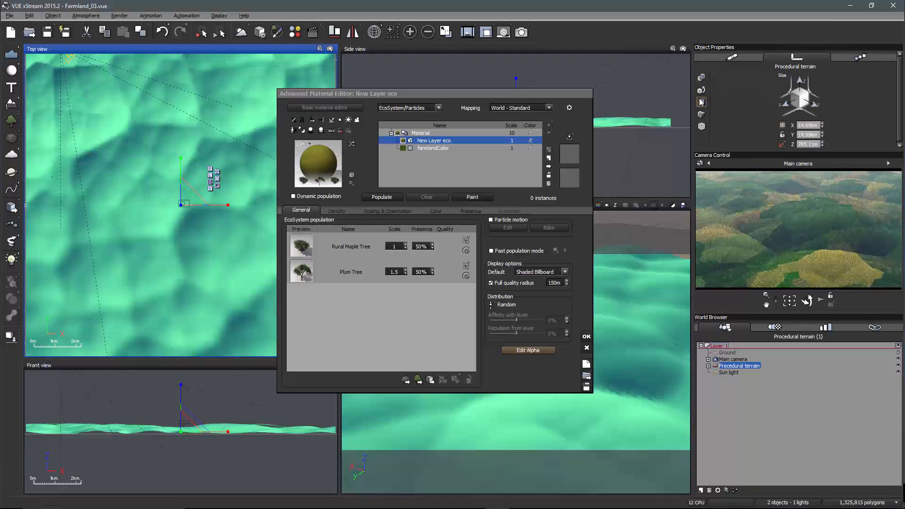
click(732, 56)
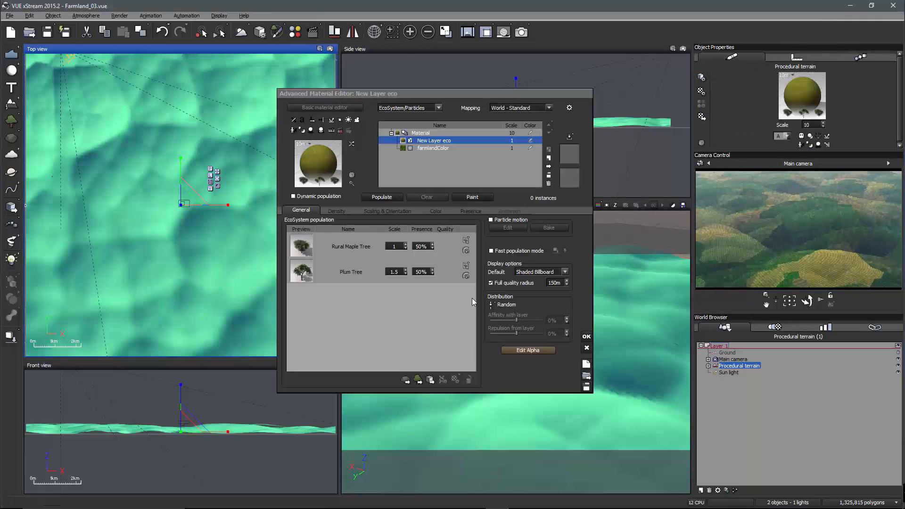
drag(777, 301, 778, 284)
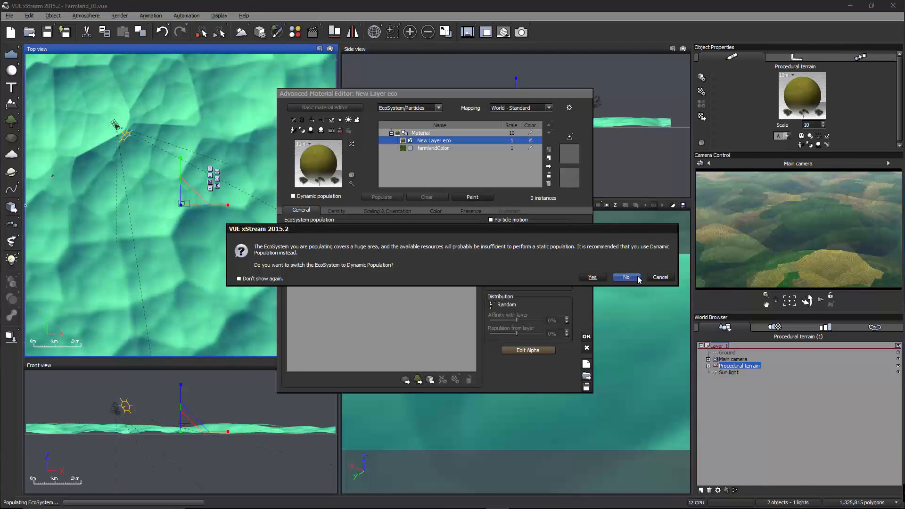
- Cancel the EcoSystem population and accept the material with Fast population mode turned off
click(660, 277)
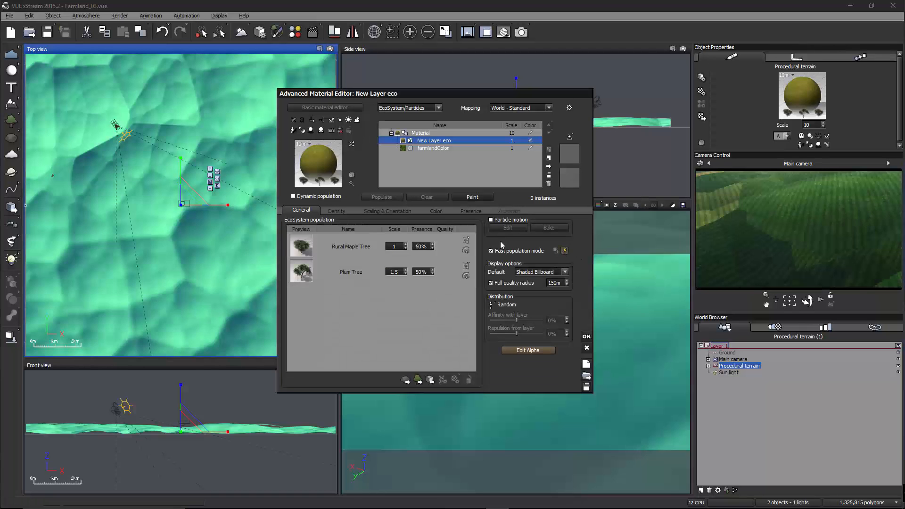
click(492, 251)
click(586, 336)
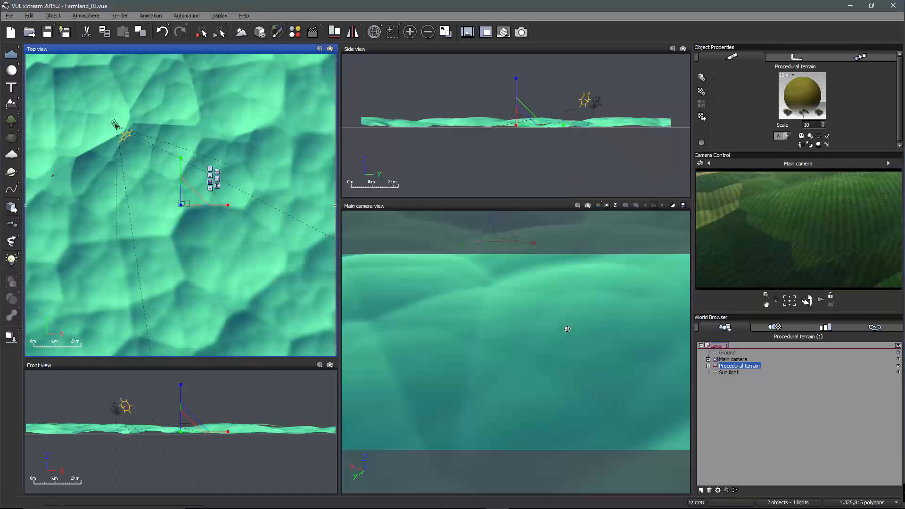
- Pull the main camera back and set the procedural terrain's altitude mapping mode to Object Parametric in the Terrain Editor
scroll(522, 311, down, 5)
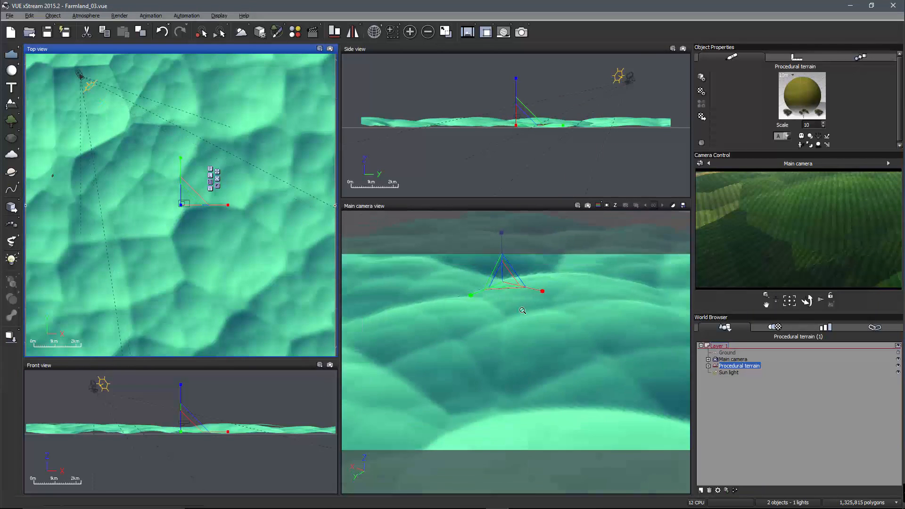
scroll(523, 311, down, 1)
right_drag(541, 323, 530, 319)
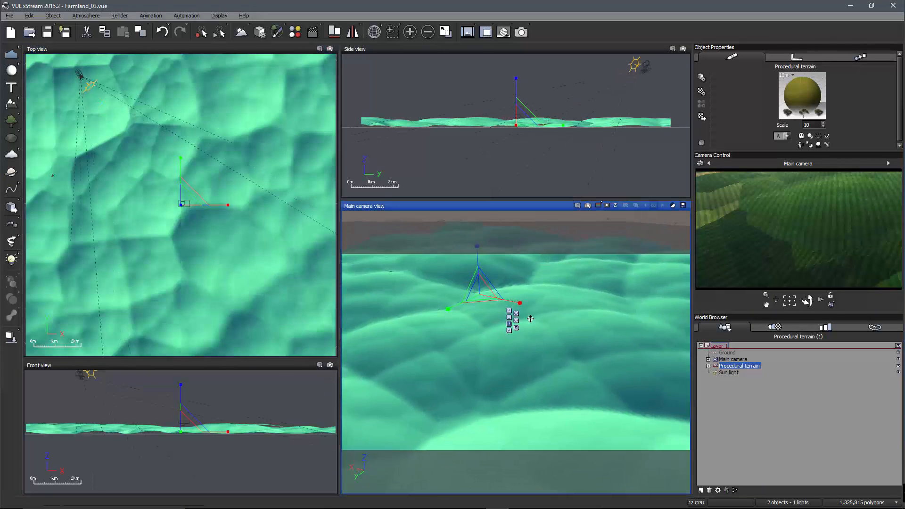
double_click(554, 299)
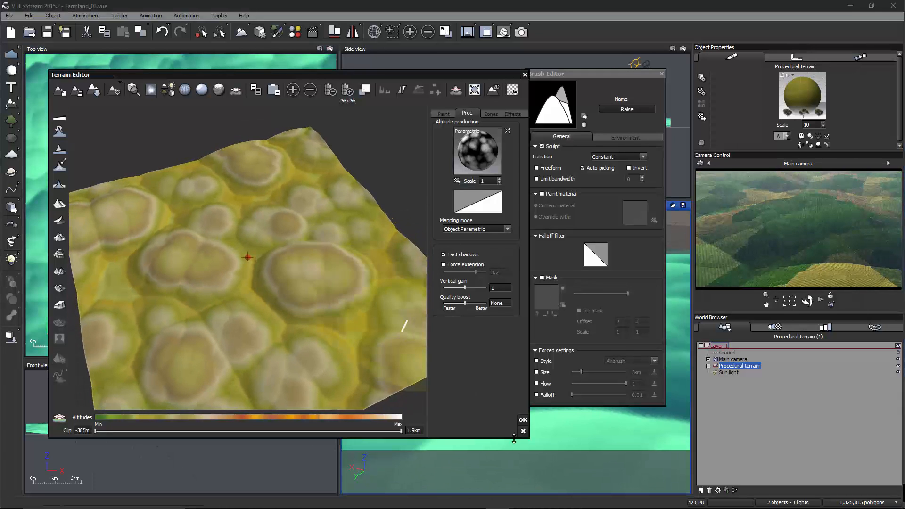
click(522, 421)
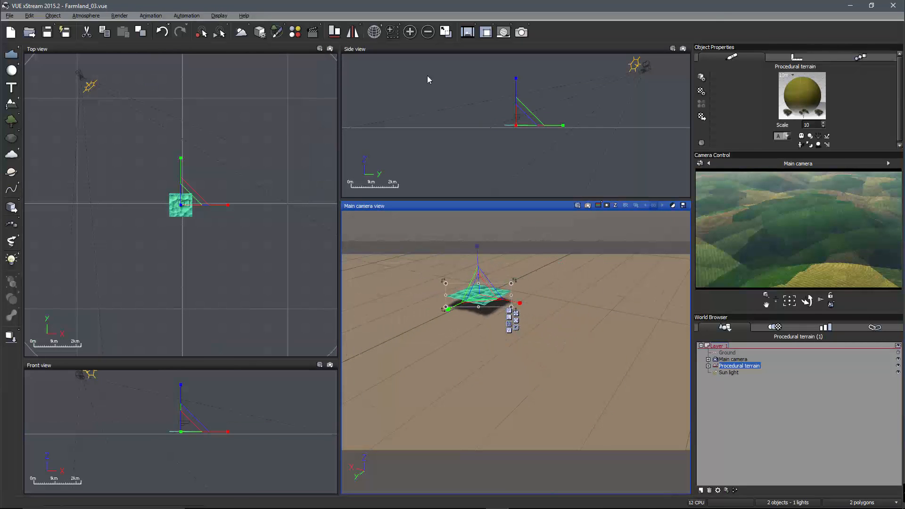
- Check the procedural terrain's dimensions and bring the main camera in close above its hills, looking down over the fields
click(788, 57)
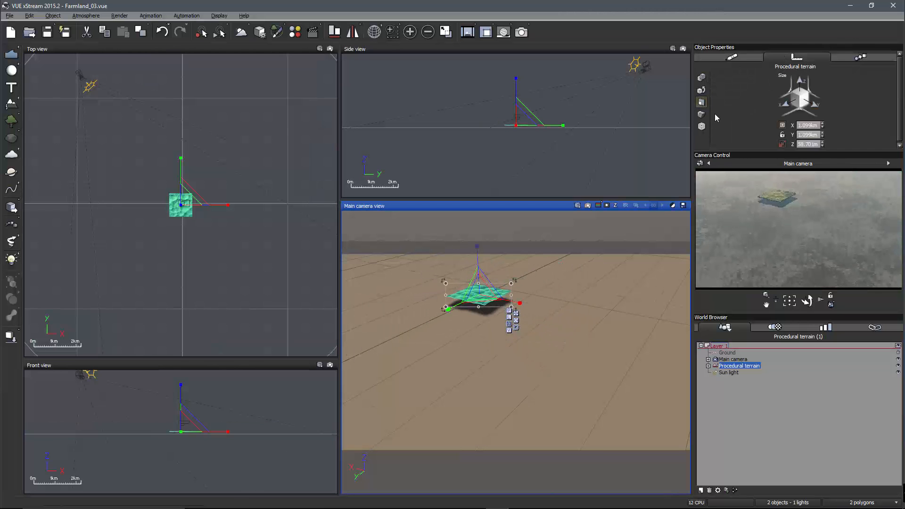
right_drag(504, 296, 578, 324)
scroll(518, 308, up, 2)
drag(774, 300, 773, 298)
right_drag(647, 353, 568, 330)
scroll(568, 329, up, 1)
scroll(561, 340, up, 3)
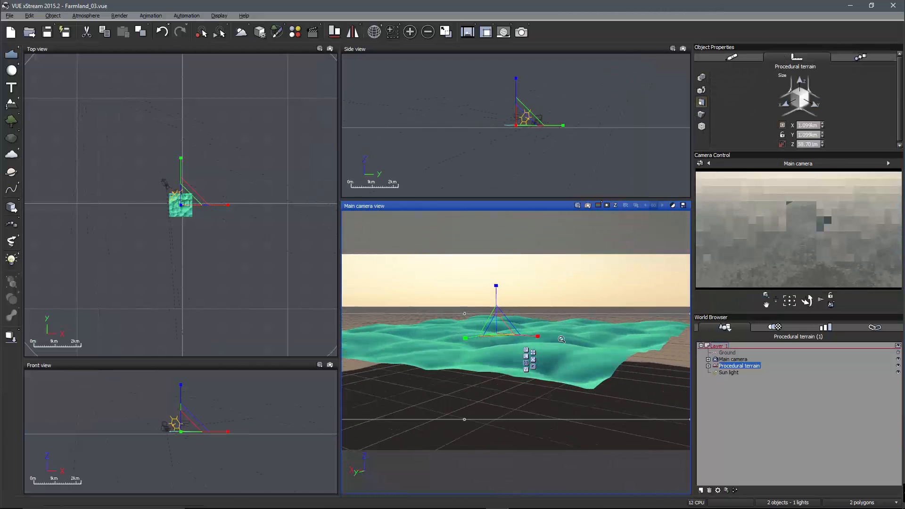
scroll(561, 339, up, 3)
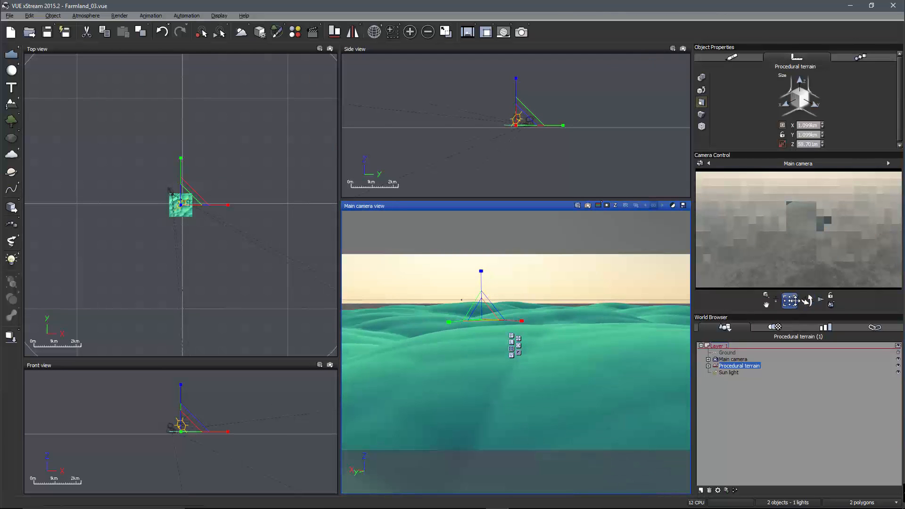
drag(791, 301, 715, 332)
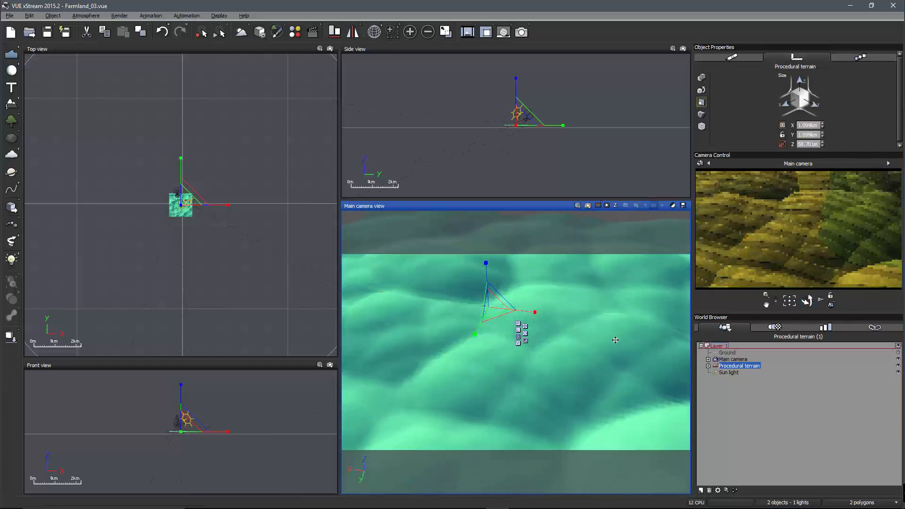
- Pull the main camera back and enlarge the procedural terrain to about 3.12 km in X and Y, with the camera framing its hills
right_drag(618, 334, 585, 326)
scroll(585, 327, down, 1)
scroll(585, 326, down, 6)
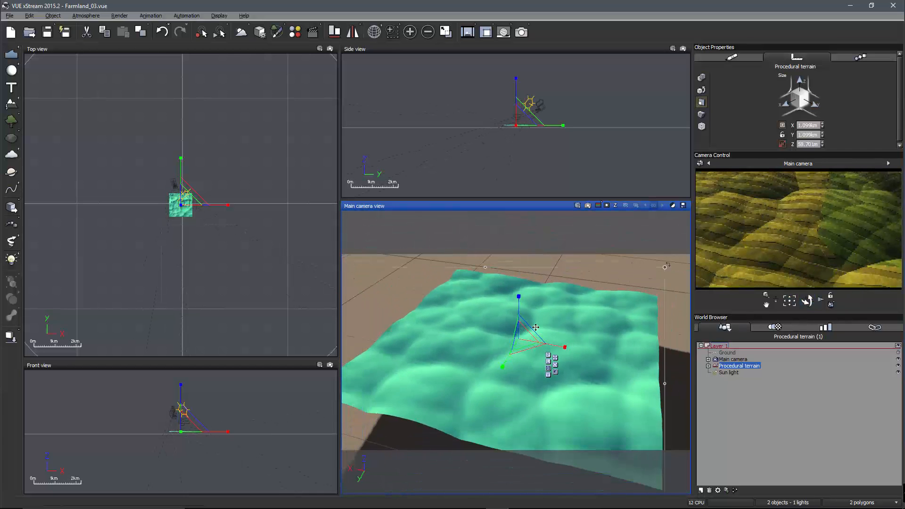
drag(524, 336, 660, 198)
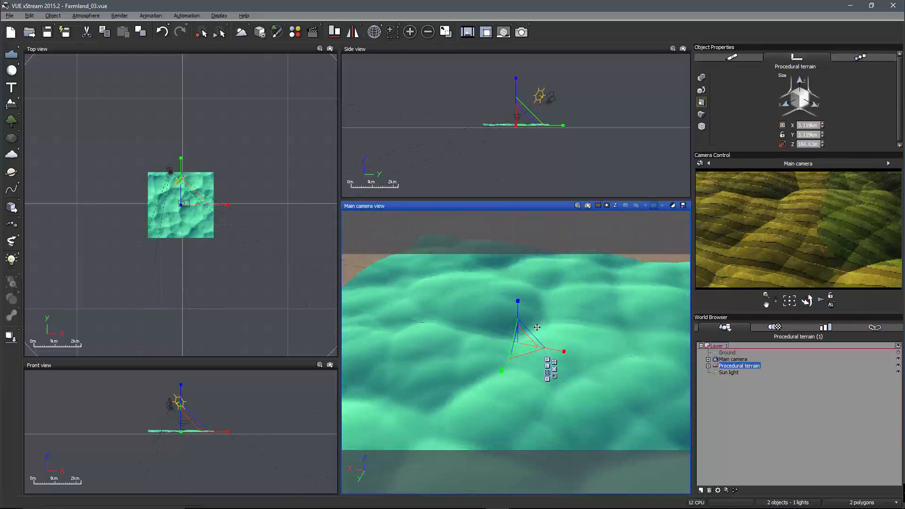
click(390, 103)
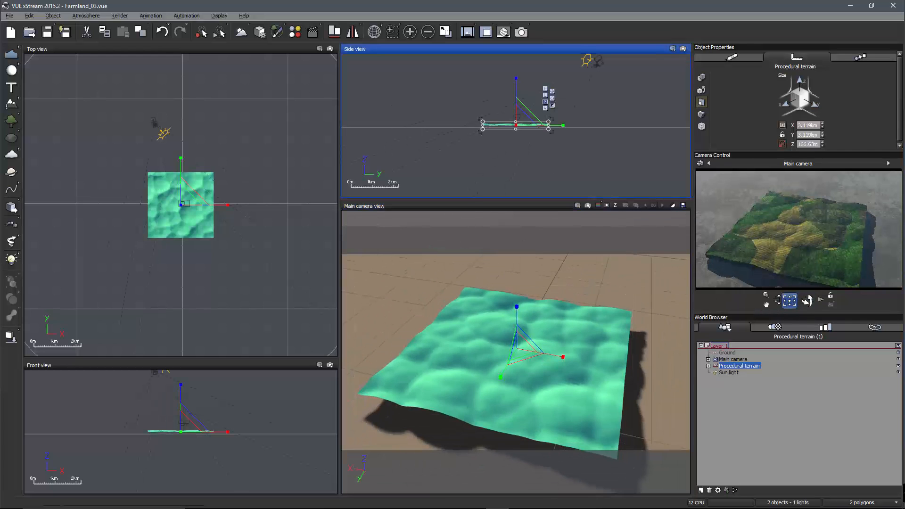
drag(776, 300, 776, 267)
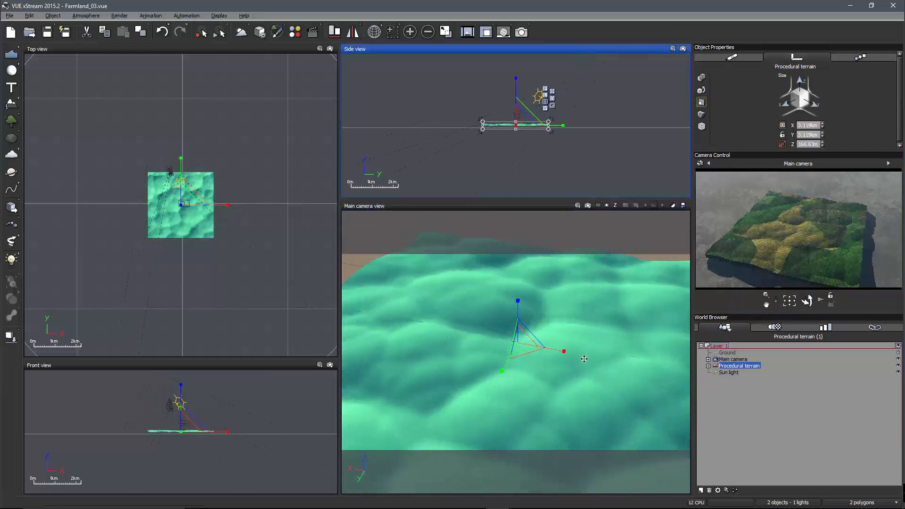
- Flatten the procedural terrain through its altitude production in the Terrain Editor and reposition the main camera to look down over it
double_click(604, 332)
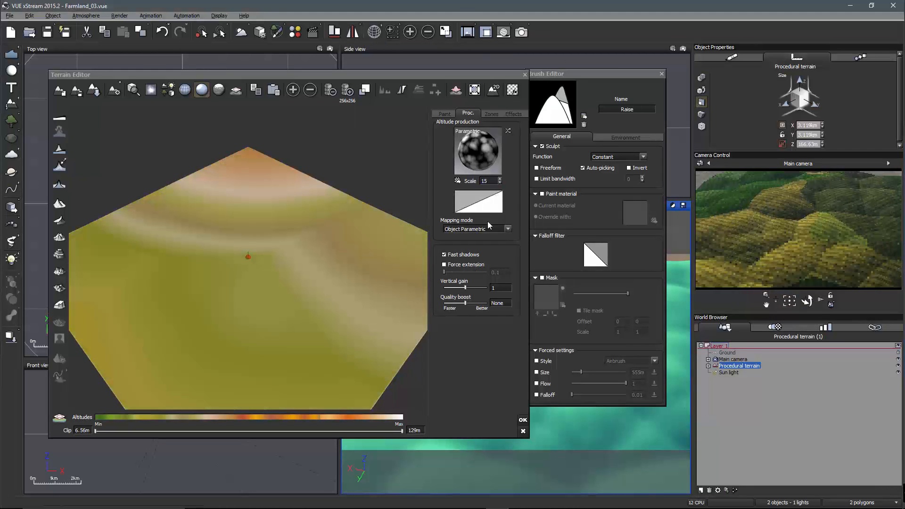
click(523, 419)
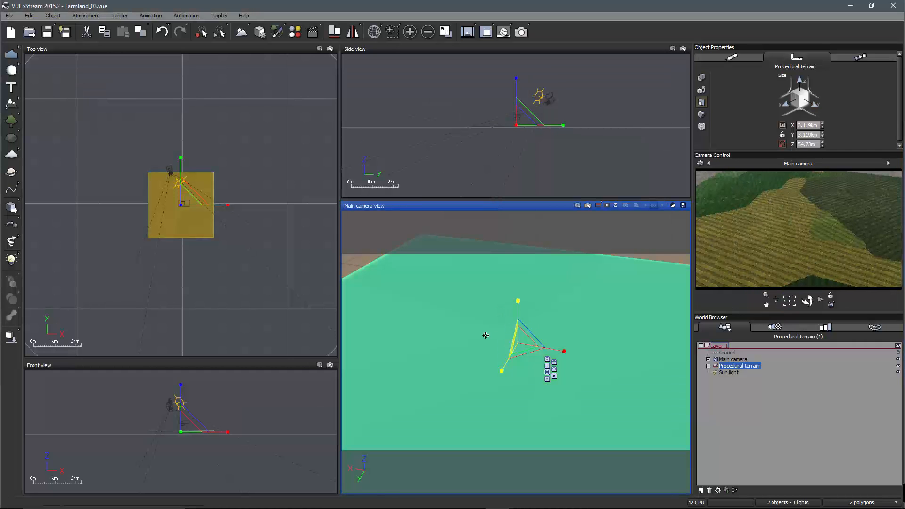
click(789, 300)
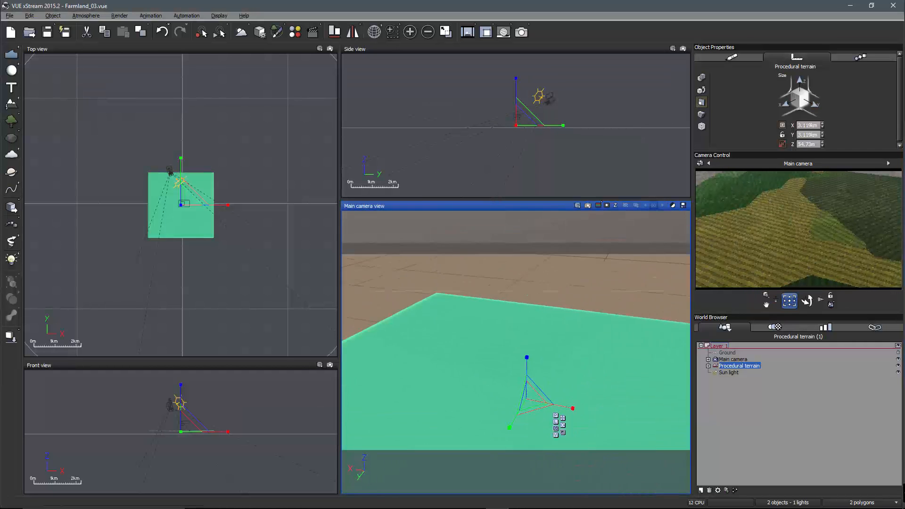
scroll(204, 431, up, 5)
right_drag(242, 433, 227, 418)
scroll(205, 432, down, 2)
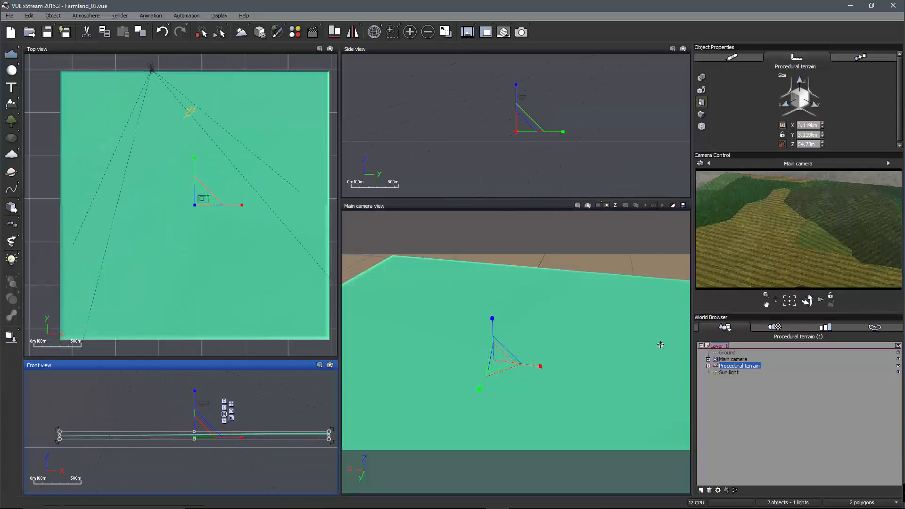
right_drag(632, 394, 565, 353)
scroll(563, 357, down, 3)
scroll(562, 357, down, 2)
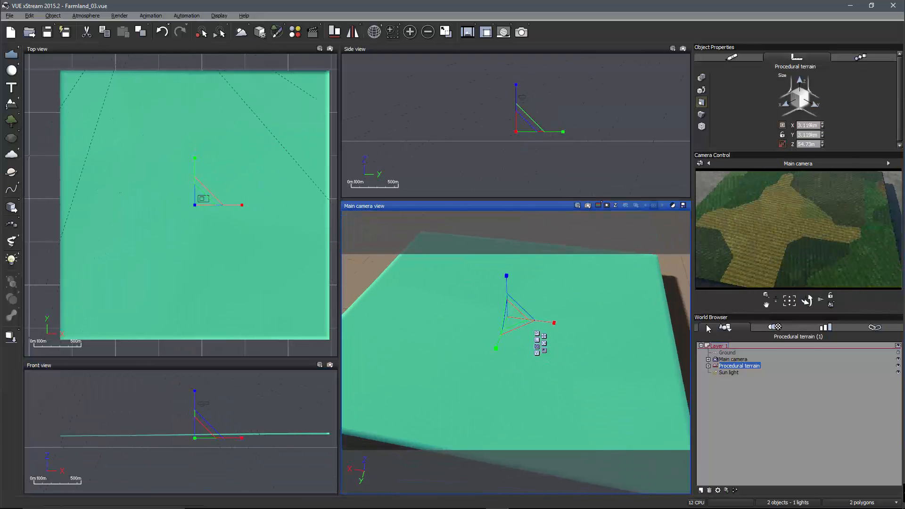
- Populate the New Layer eco EcoSystem of the procedural terrain's material with Fast population mode off
click(739, 56)
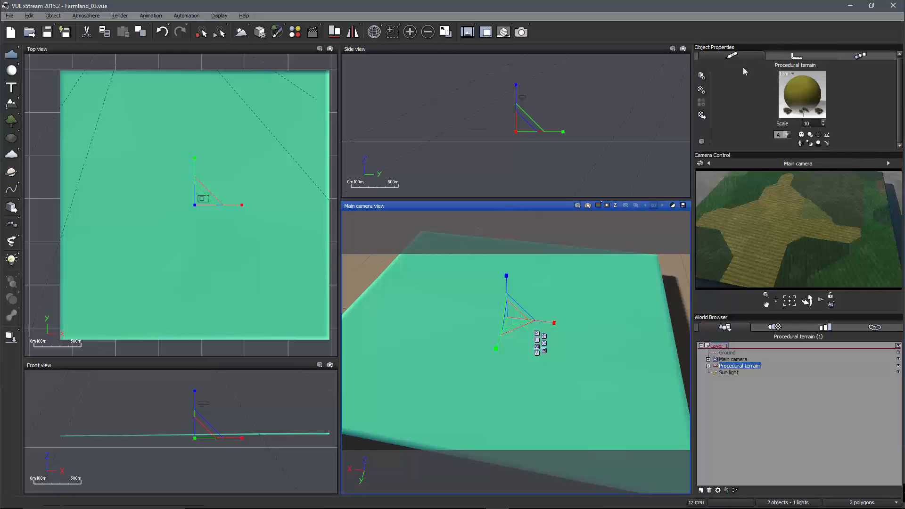
double_click(800, 89)
click(388, 198)
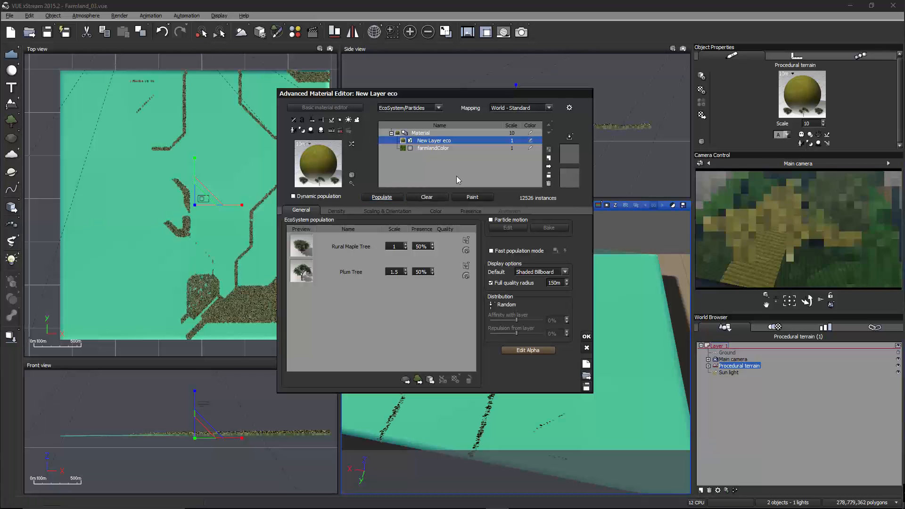
- Move the material editor aside and swing the main camera around the terrain to examine the tree distribution along the field borders
drag(448, 93, 311, 86)
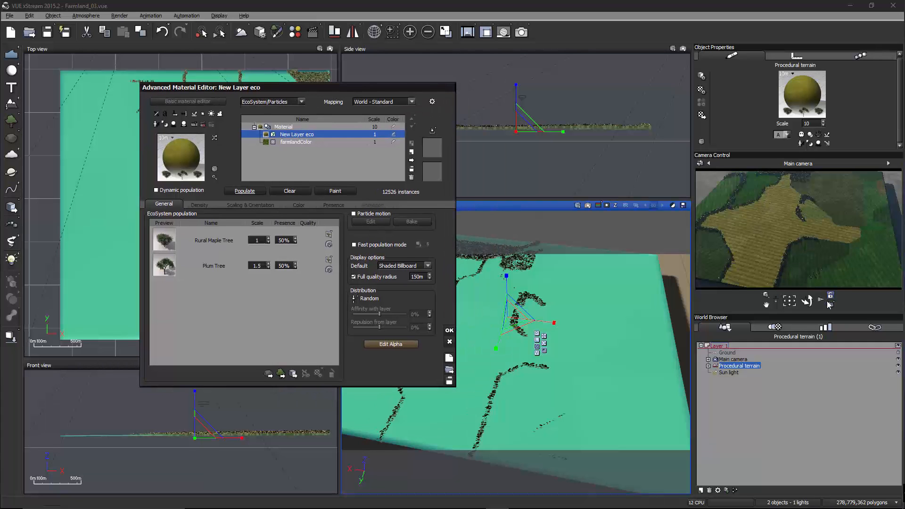
drag(807, 300, 618, 310)
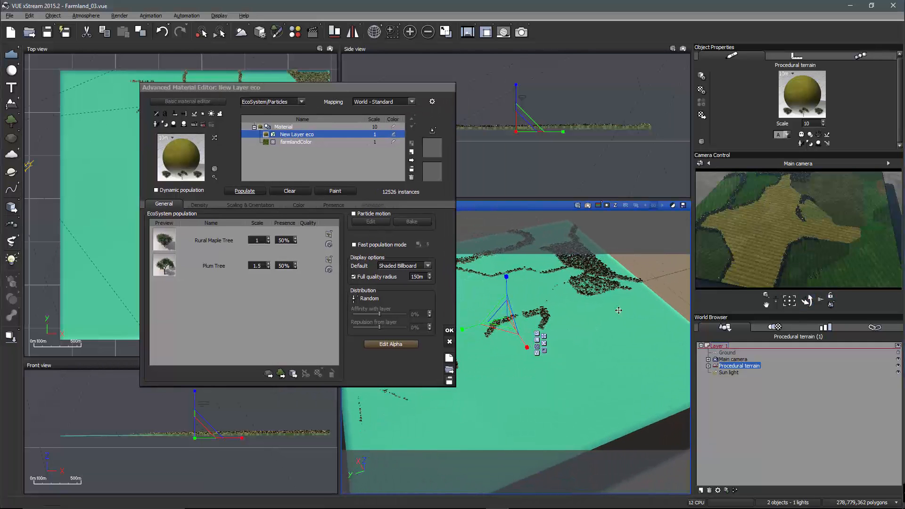
right_drag(618, 310, 624, 322)
scroll(604, 310, up, 8)
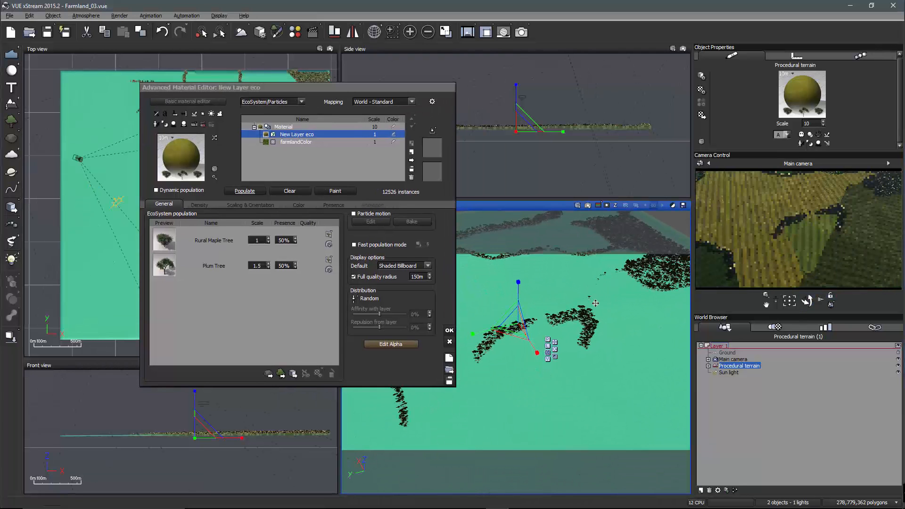
scroll(598, 308, down, 5)
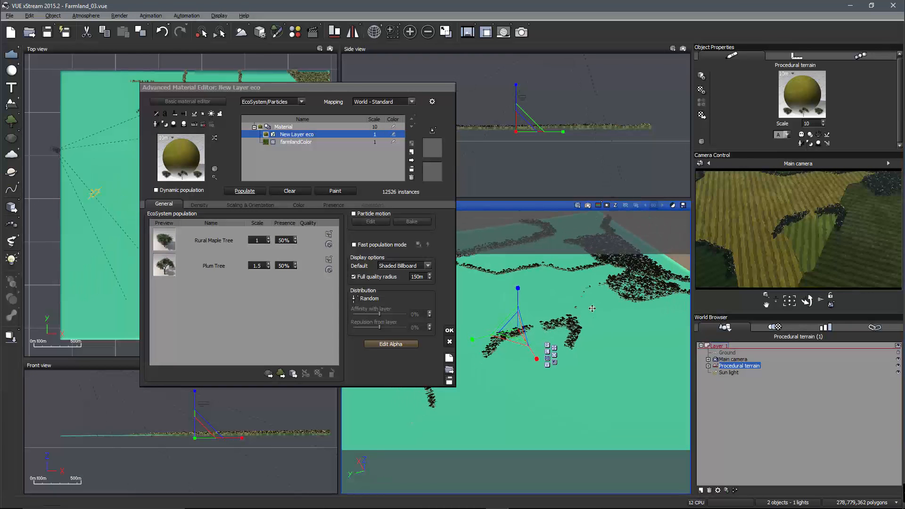
mouse_move(792, 303)
mouse_down()
mouse_move(829, 304)
mouse_move(804, 304)
mouse_up()
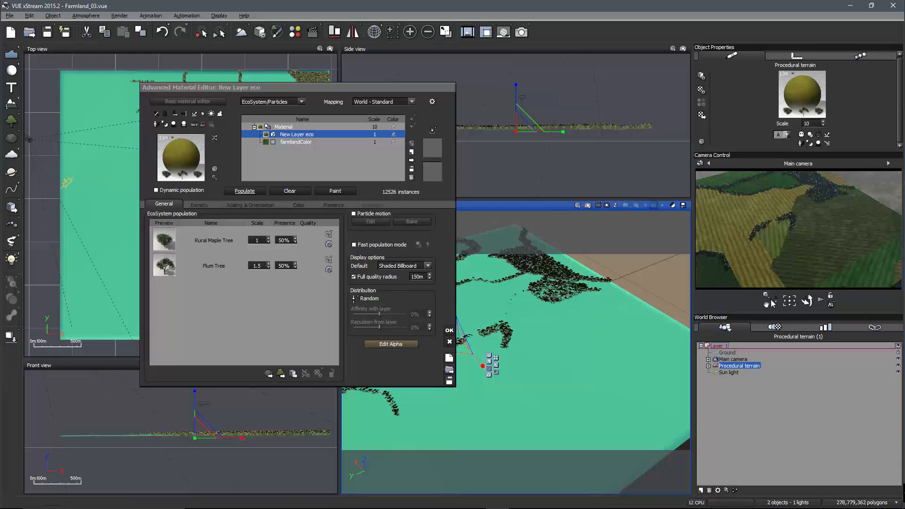
- Inspect the tree rows up close from near the ground and bring the main camera back above the fields
scroll(576, 295, up, 5)
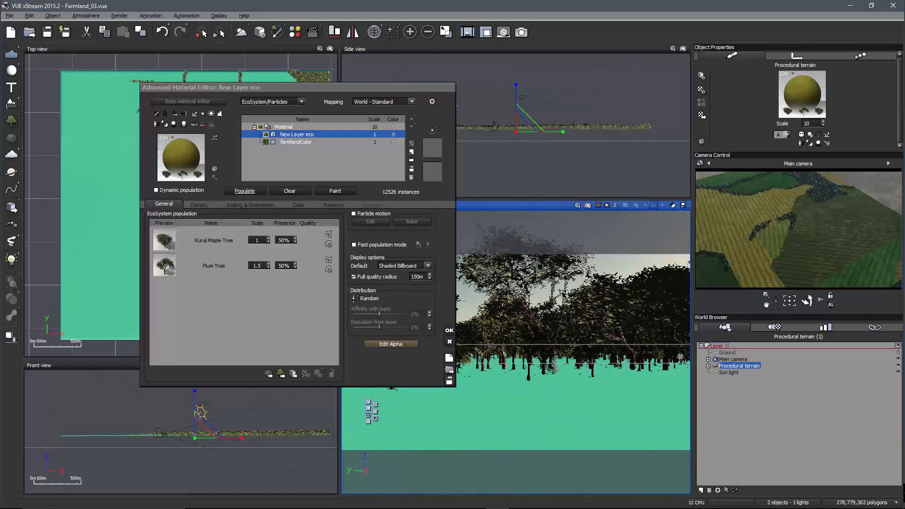
drag(795, 302, 790, 321)
scroll(527, 294, down, 4)
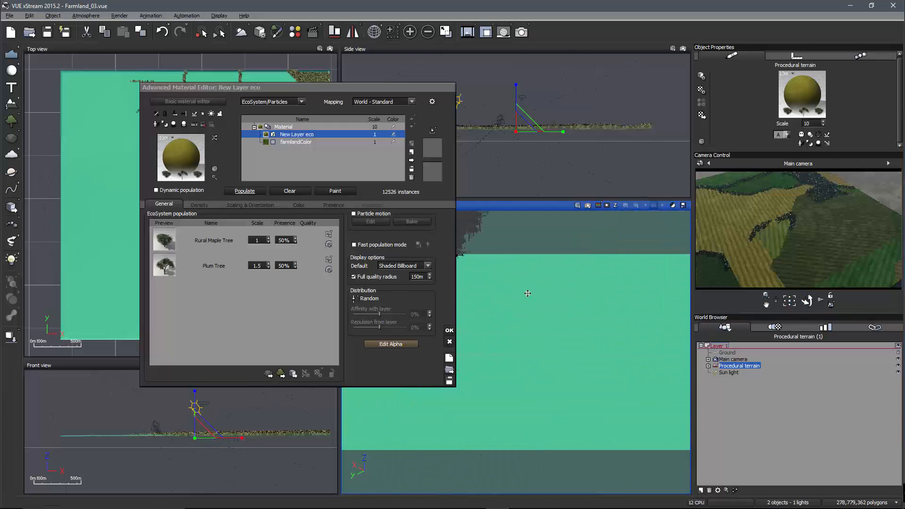
scroll(527, 294, down, 2)
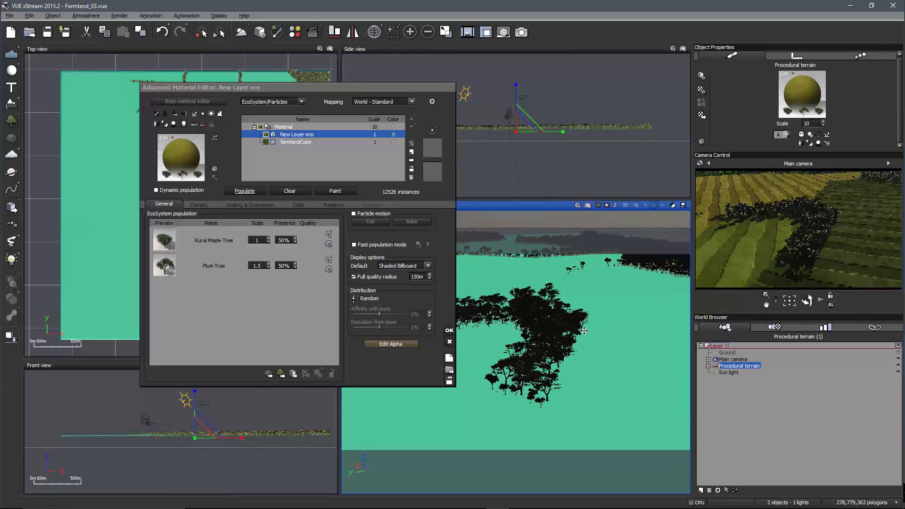
scroll(584, 352, down, 5)
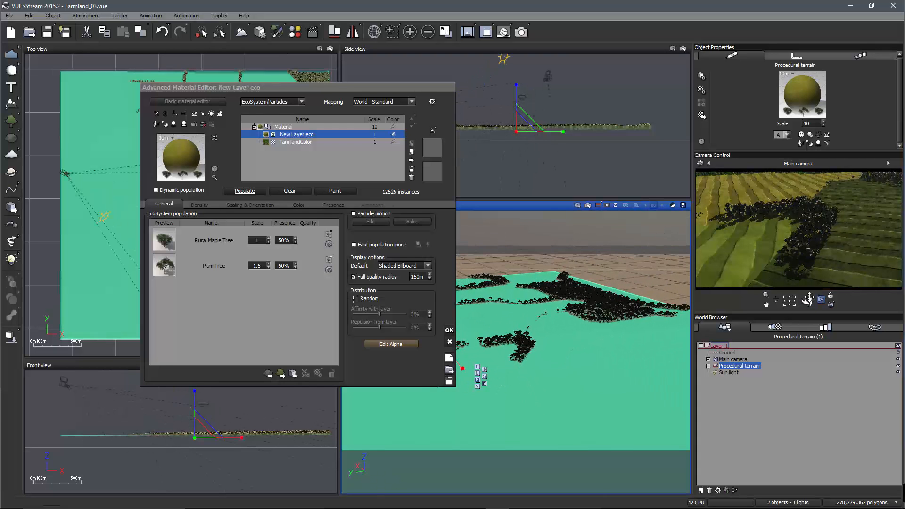
drag(790, 300, 719, 302)
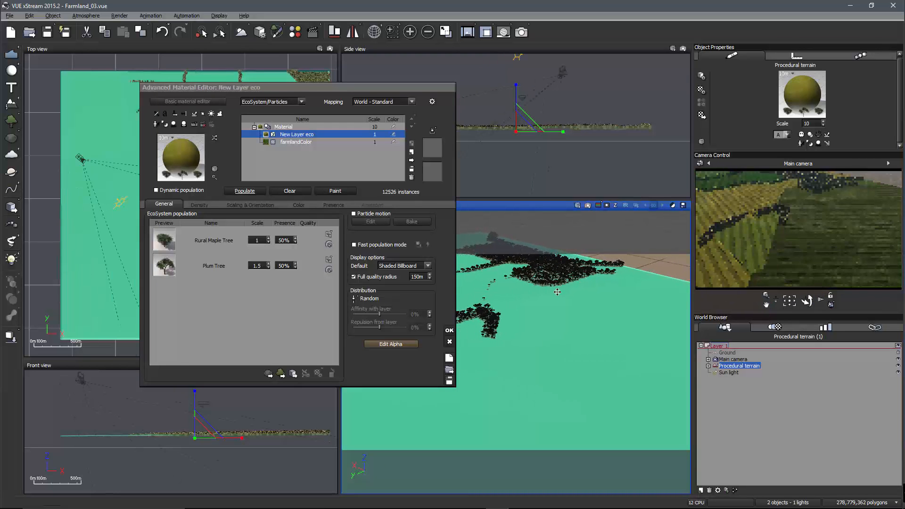
right_drag(539, 320, 614, 331)
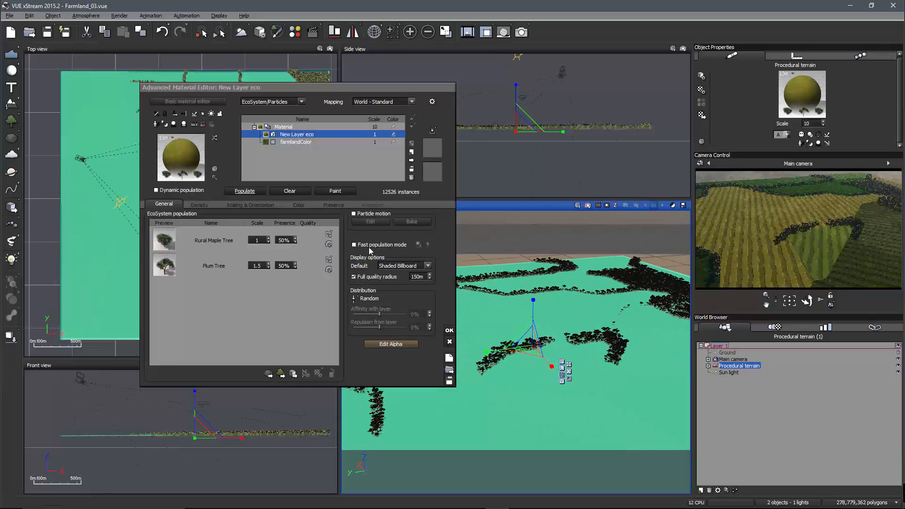
- Turn on Fast population mode for the New Layer eco layer and open its alpha production function, keeping the camera preview uncovered
click(372, 245)
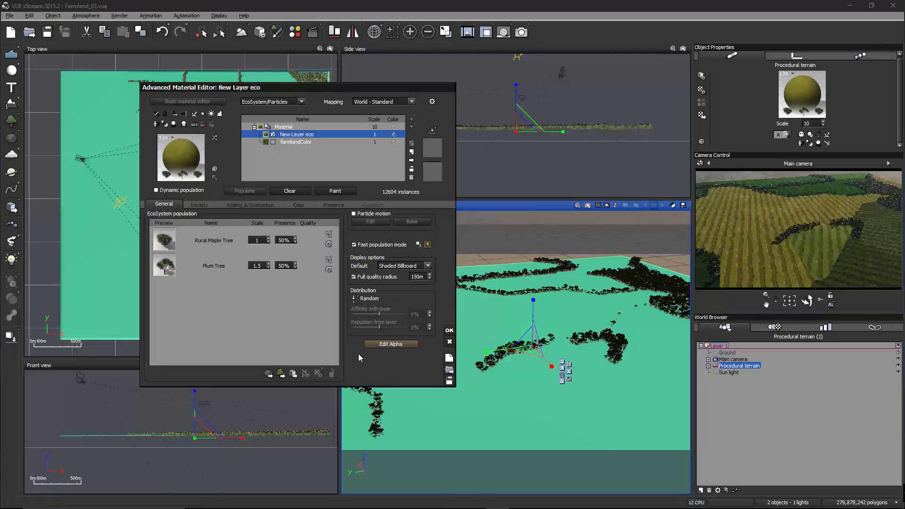
click(391, 344)
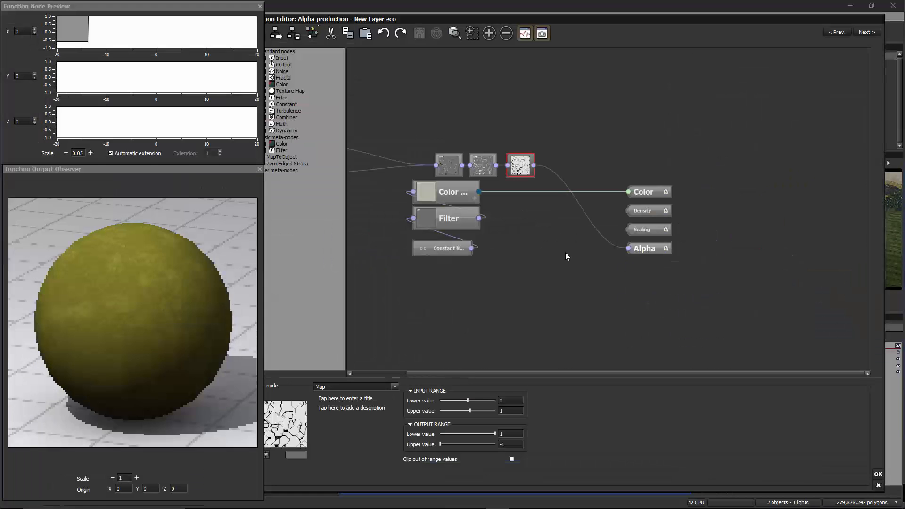
drag(883, 216, 739, 215)
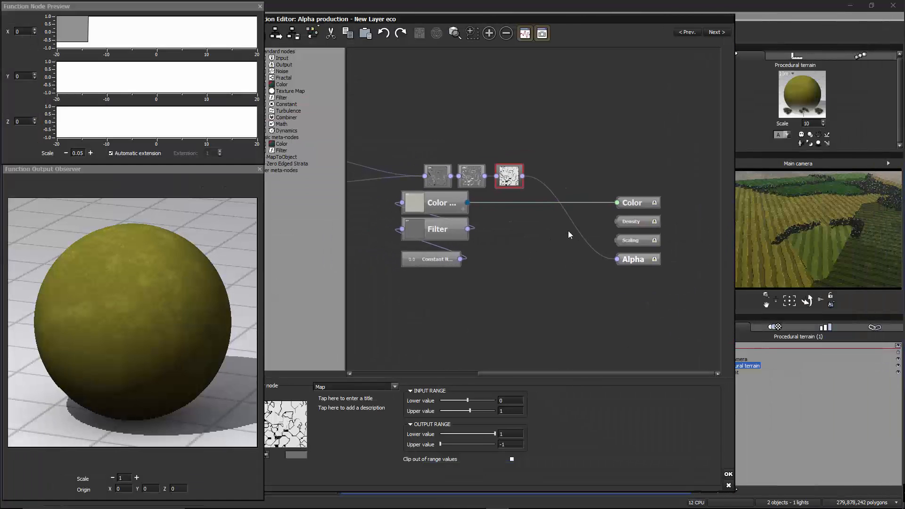
- Check the output profiles of the alpha graph's Filter node and Subtract Blender node over a wider preview range
click(498, 189)
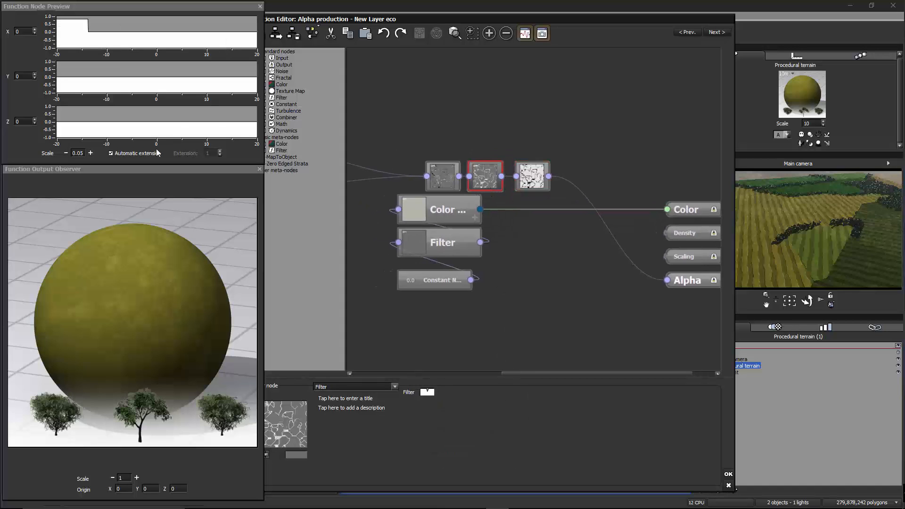
click(66, 153)
click(65, 153)
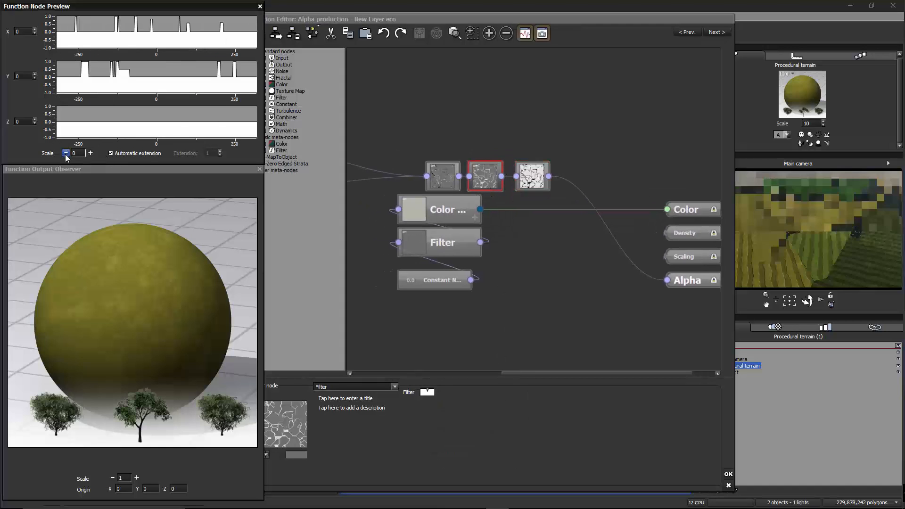
click(438, 178)
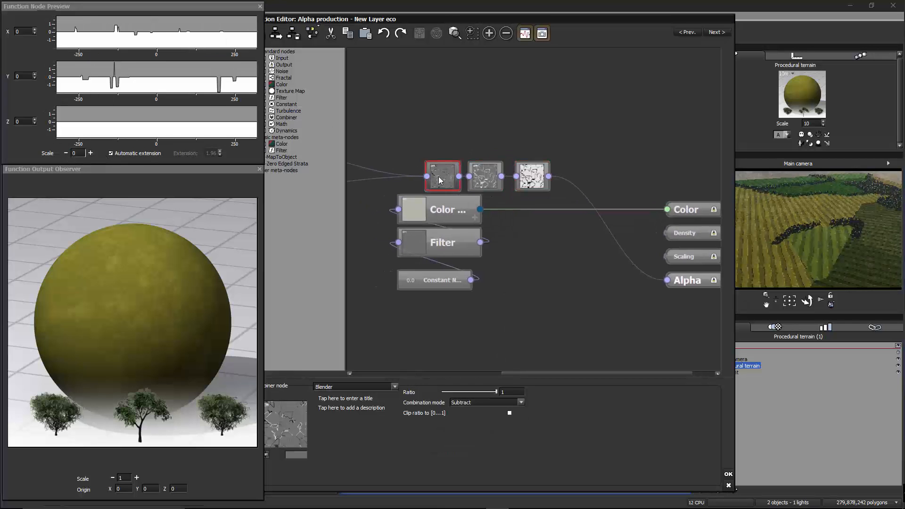
middle_drag(416, 144, 455, 142)
click(521, 171)
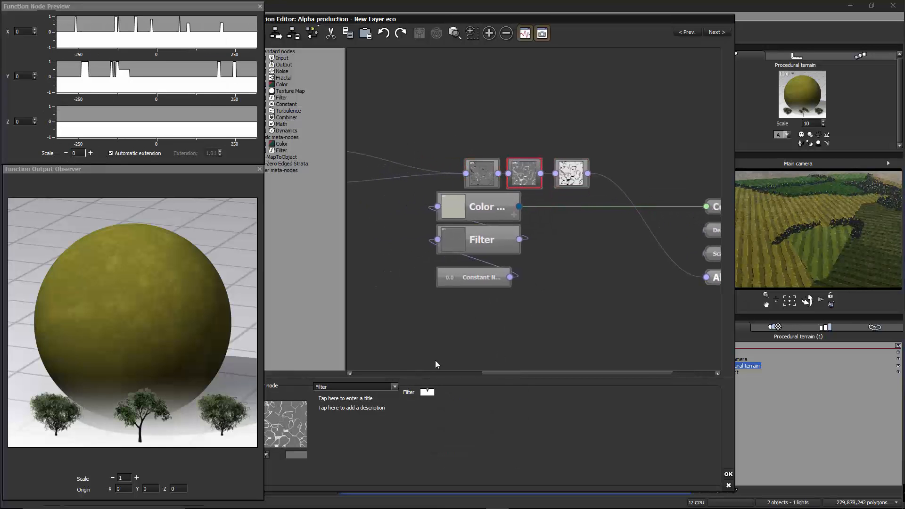
- Narrow the notch in the alpha Filter node's profile, bringing its upper keypoints close to zero, with one at about X 0.008, Y 1
click(432, 396)
click(439, 401)
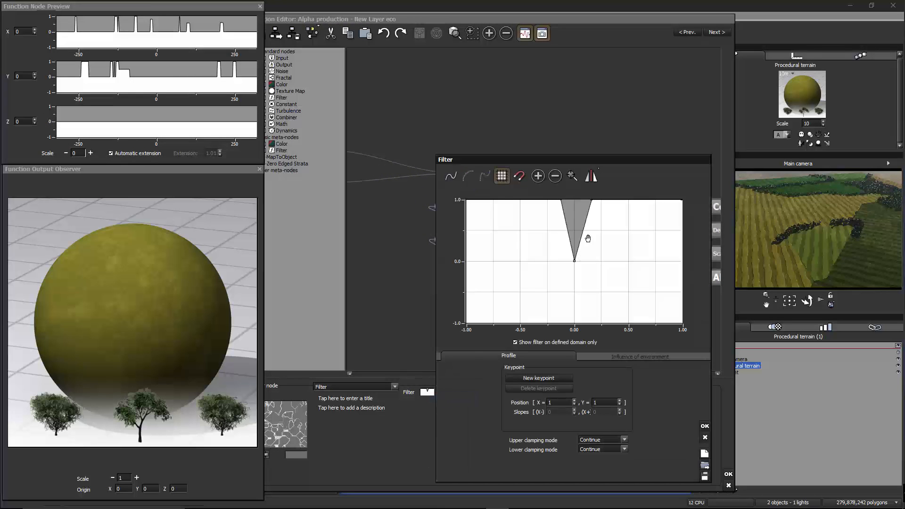
click(538, 176)
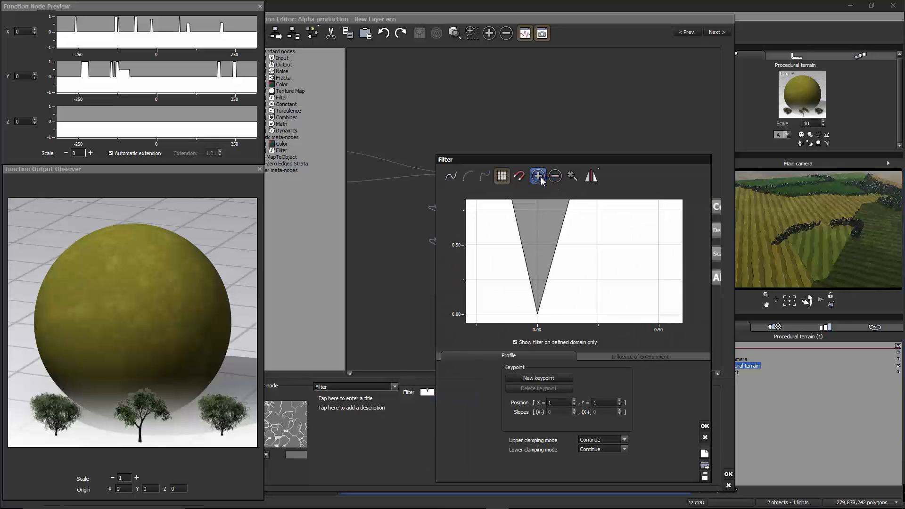
click(539, 314)
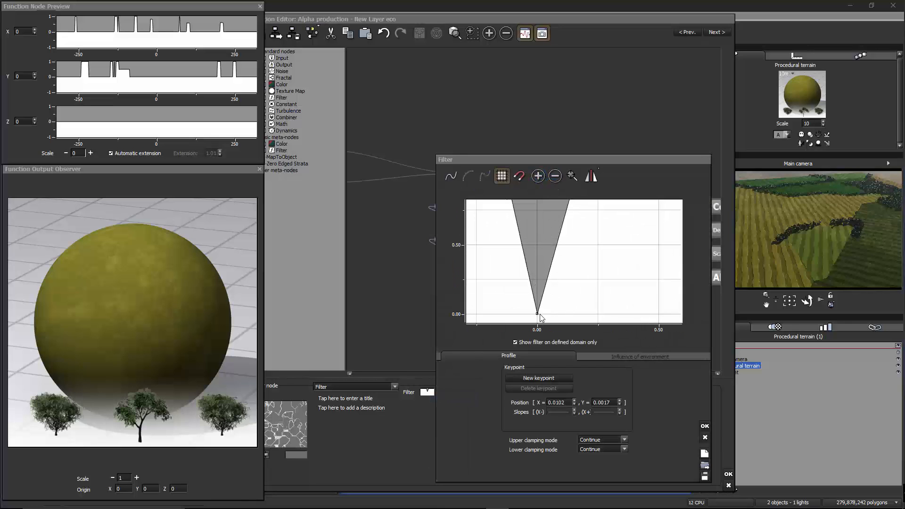
middle_drag(561, 255, 583, 323)
drag(598, 231, 564, 232)
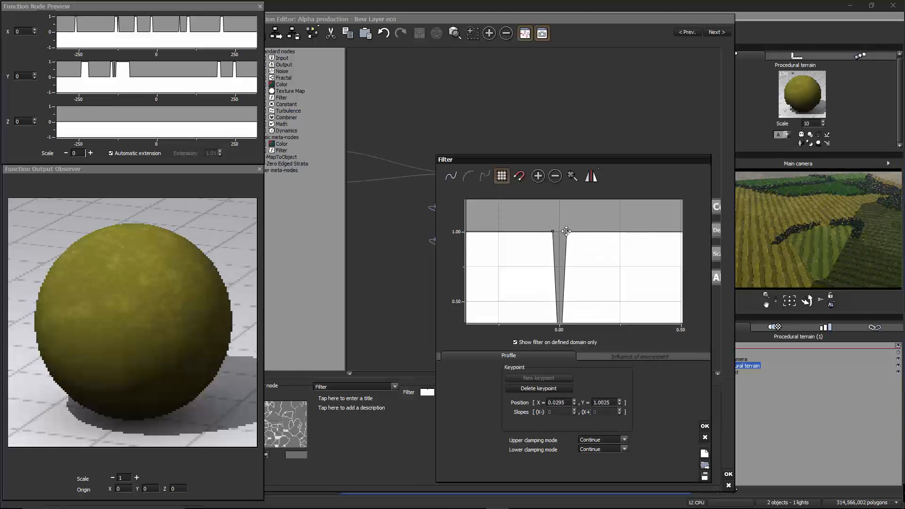
mouse_move(584, 275)
mouse_down()
mouse_move(590, 178)
mouse_move(583, 286)
mouse_up()
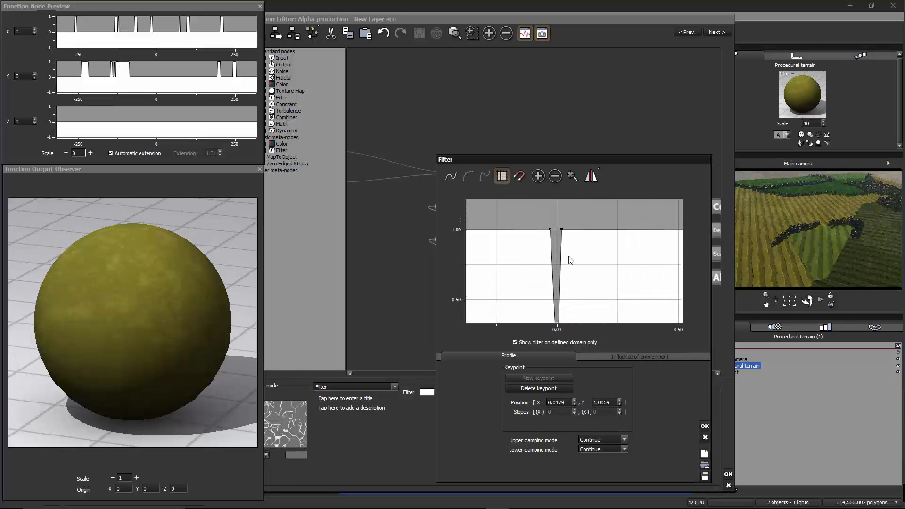
drag(550, 229, 559, 229)
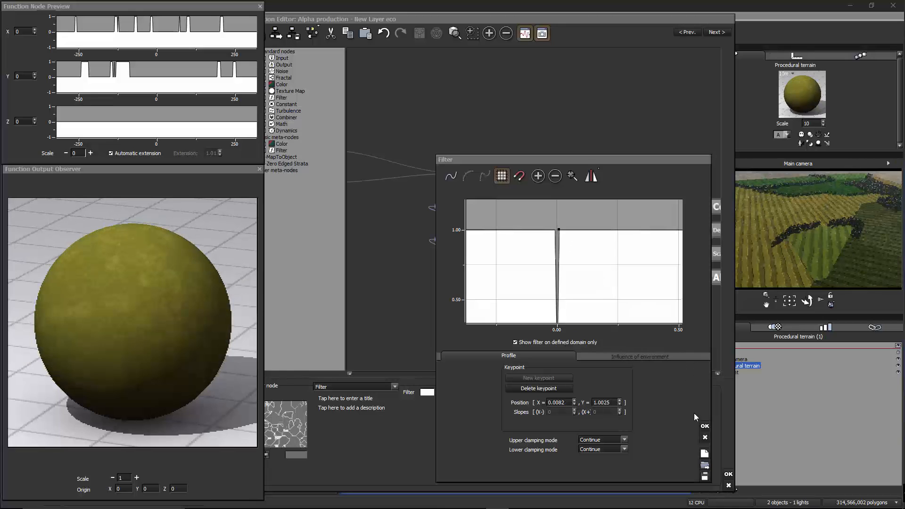
click(705, 427)
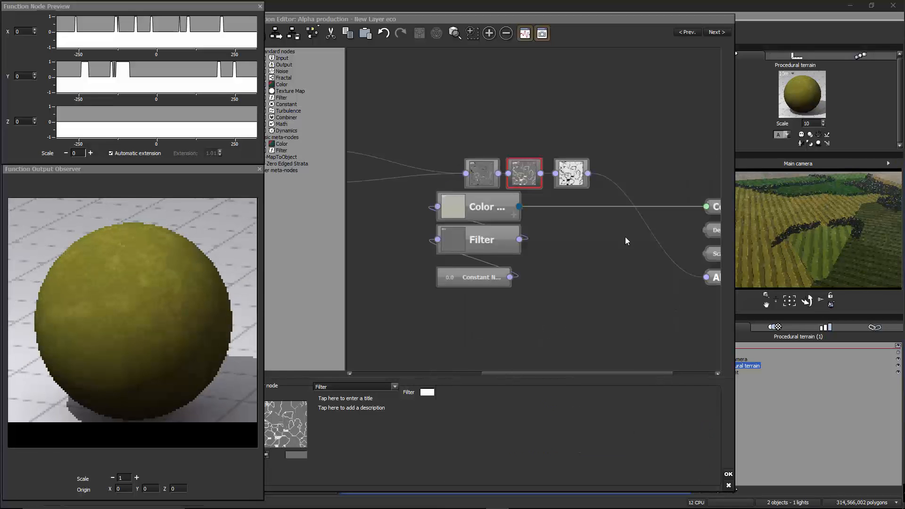
- Enable clipping of out-of-range values on the Map node feeding the Alpha output and accept the function
click(571, 173)
drag(594, 221, 509, 206)
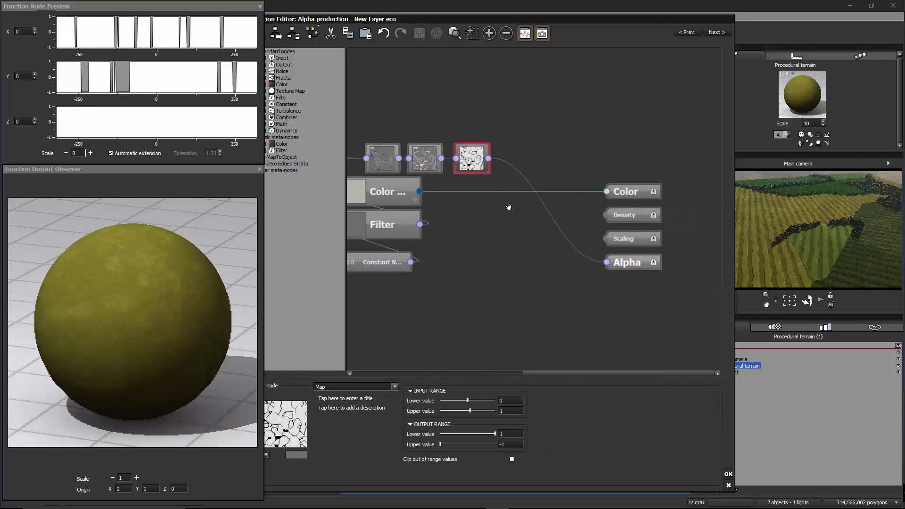
click(512, 459)
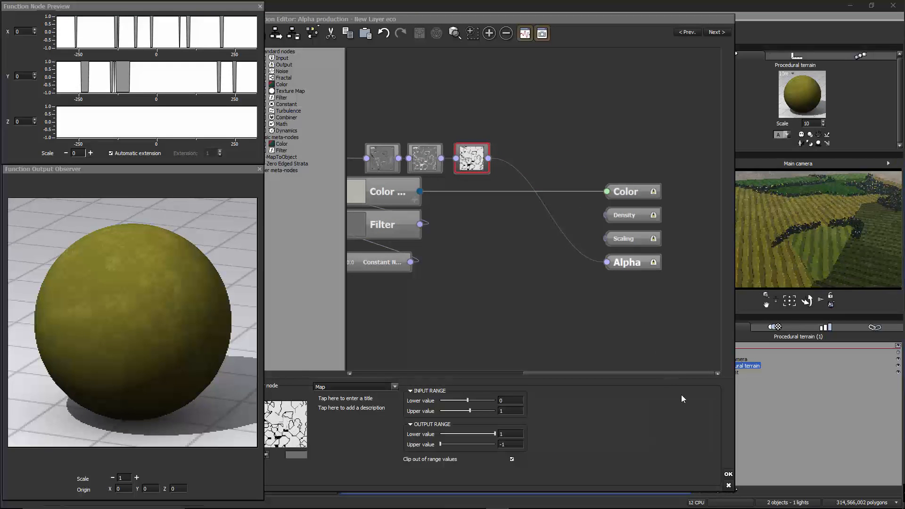
click(728, 475)
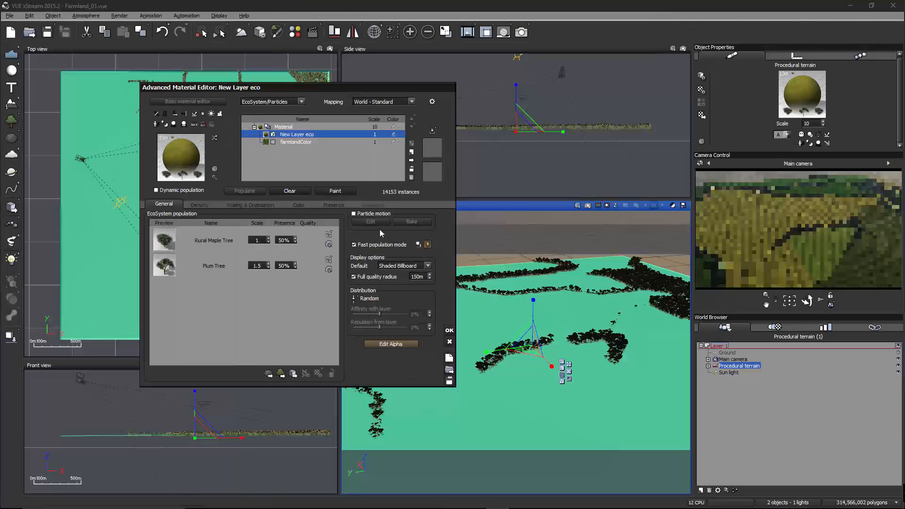
- Set the Plum Tree's scale to 3 in the EcoSystem population of New Layer eco
double_click(257, 266)
text(3)
key(Return)
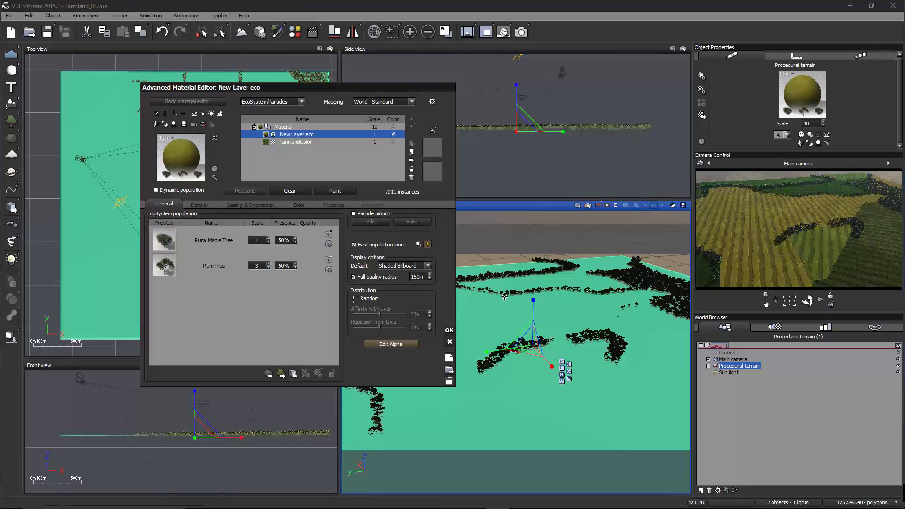
- Set the EcoSystem's default display option to Billboard and check the tree rows in the main camera view
right_drag(528, 287, 577, 271)
scroll(546, 320, up, 3)
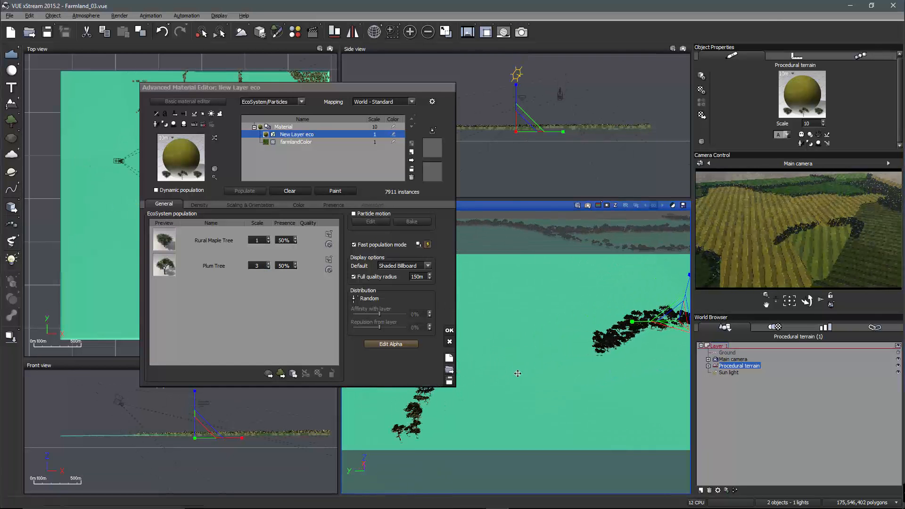
middle_drag(518, 374, 581, 354)
scroll(580, 354, up, 6)
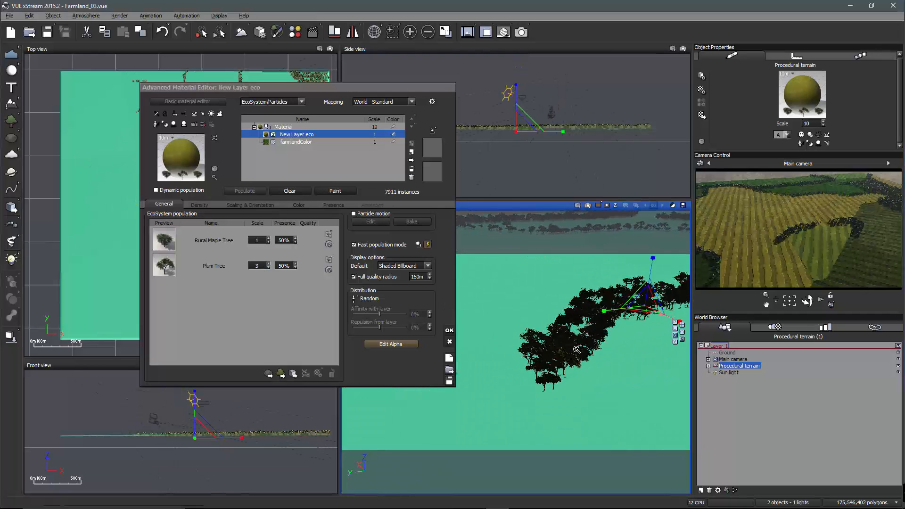
scroll(579, 353, up, 1)
right_drag(619, 342, 544, 348)
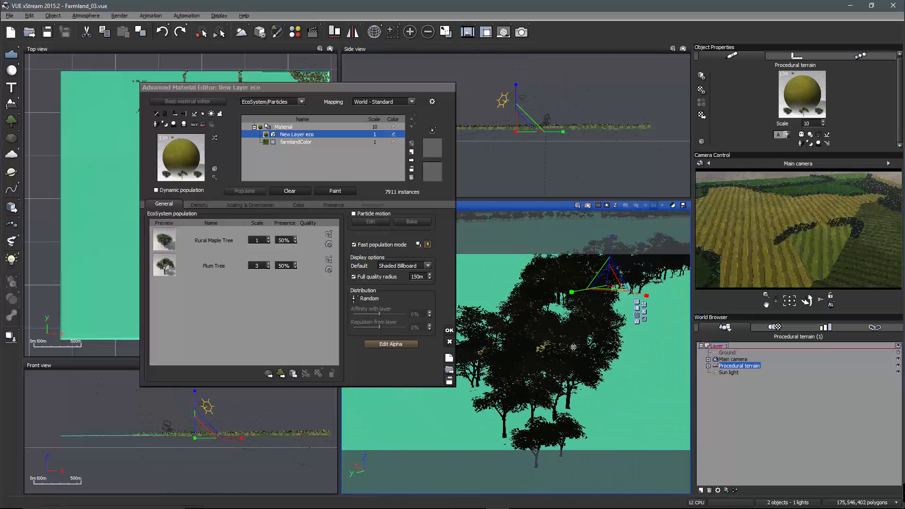
click(428, 267)
click(422, 279)
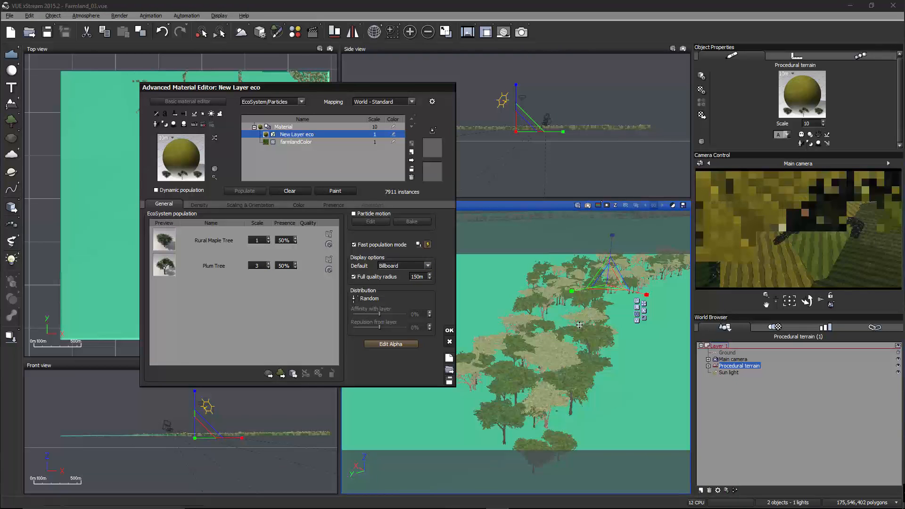
scroll(567, 308, down, 2)
scroll(567, 309, down, 4)
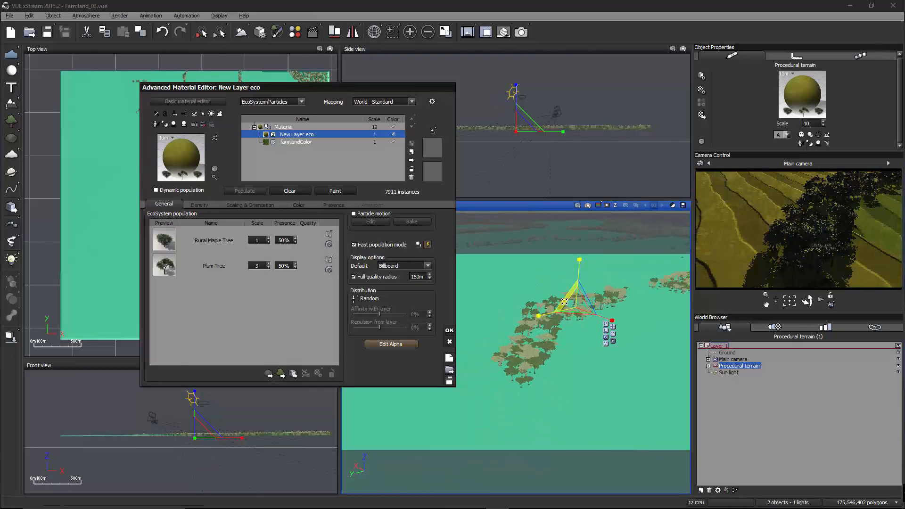
scroll(565, 301, down, 3)
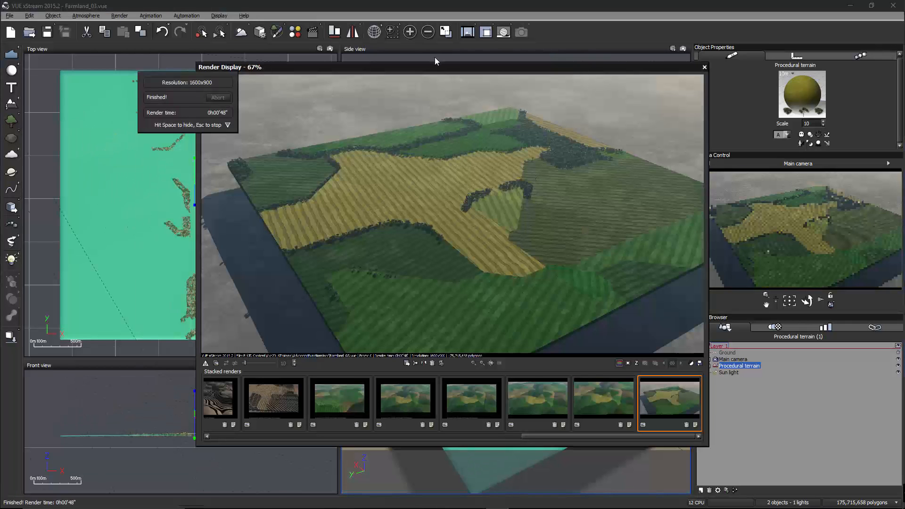
- Enlarge the render display, examine the rendered tree rows along the field borders at 100%, and close it
drag(438, 69, 361, 47)
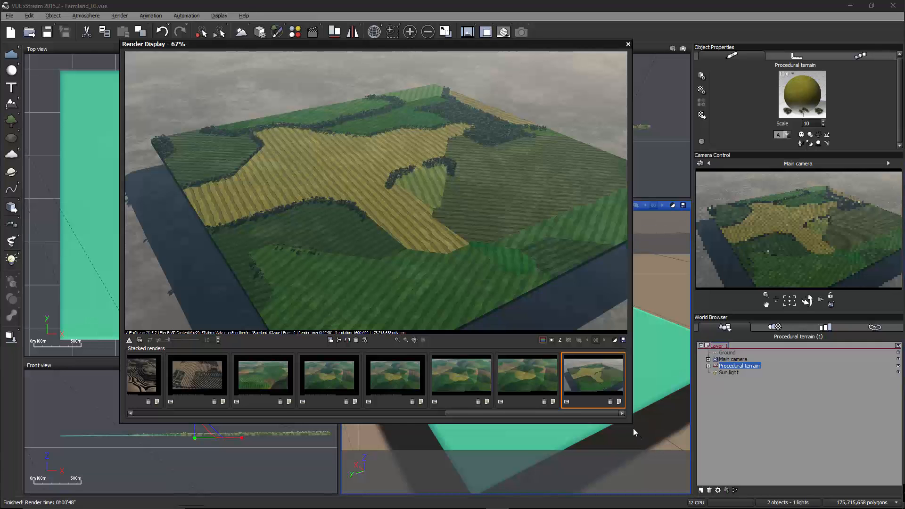
drag(637, 428, 827, 497)
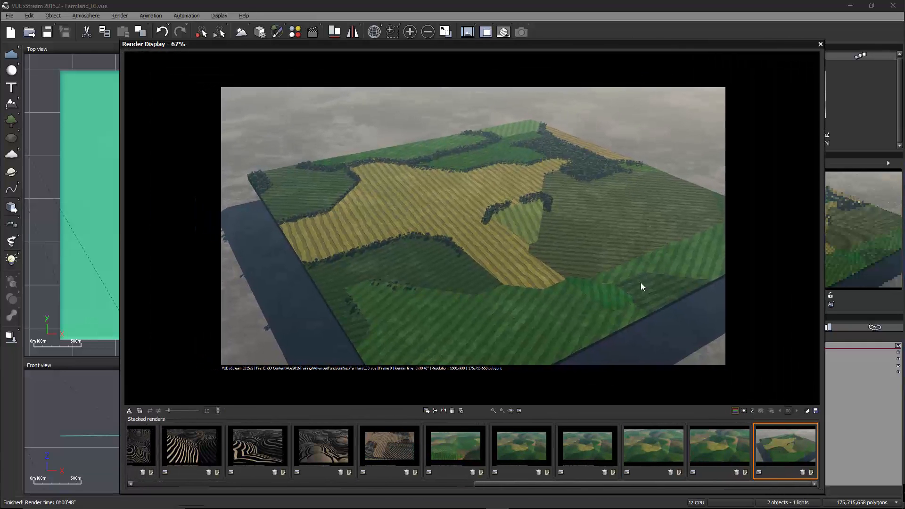
scroll(638, 278, up, 1)
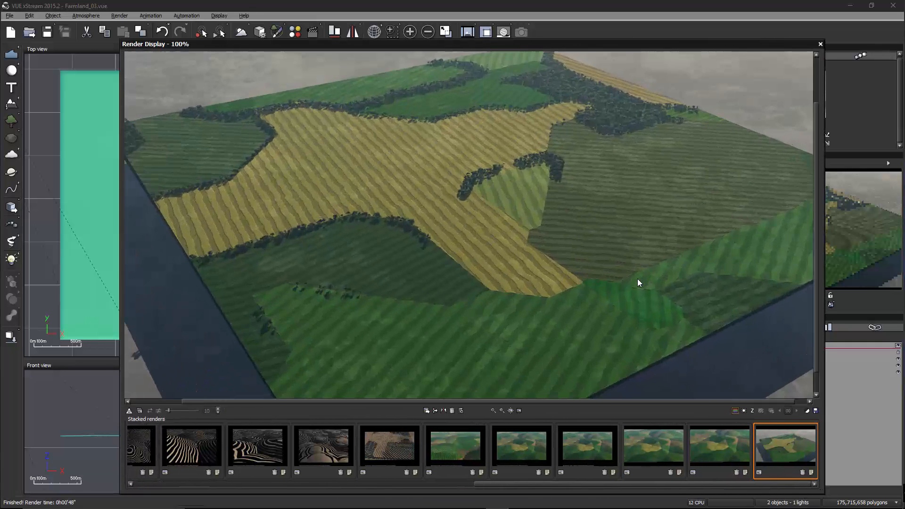
drag(481, 141, 489, 177)
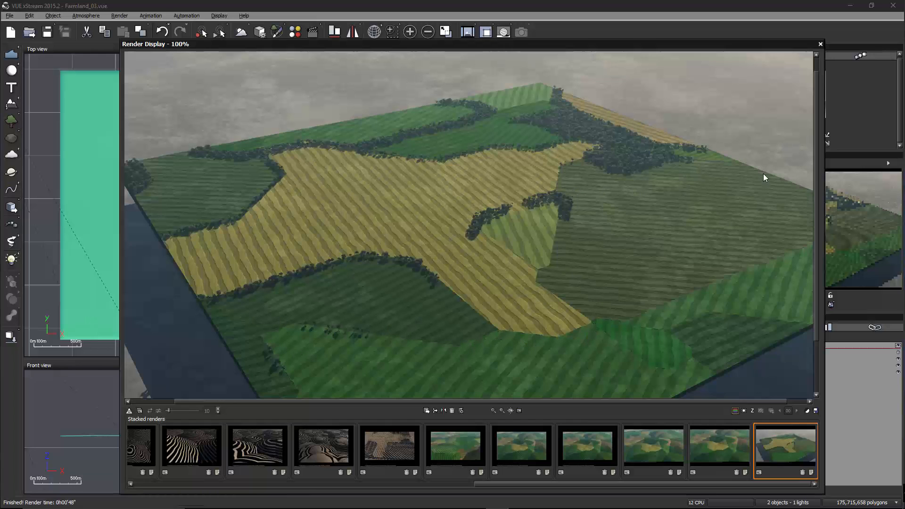
click(821, 44)
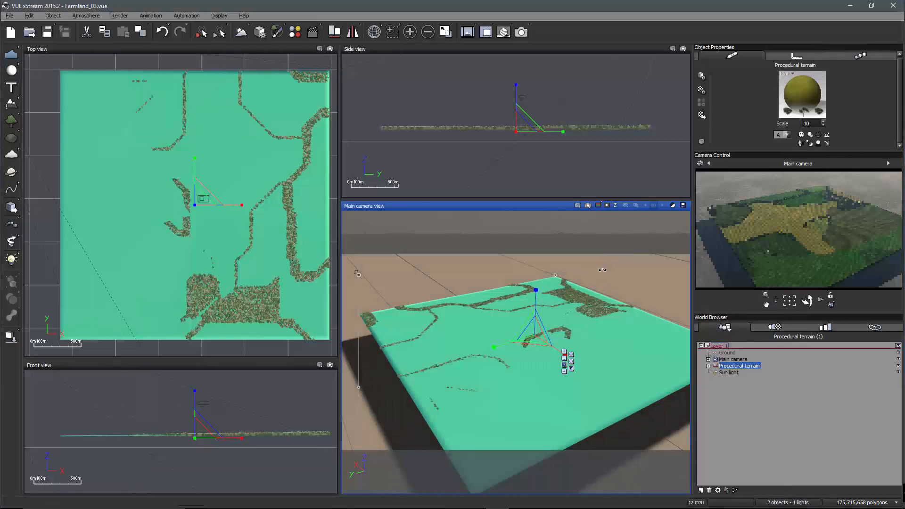
- Reopen the terrain material for editing and set the overall density of New Layer eco to 35%
right_click(798, 94)
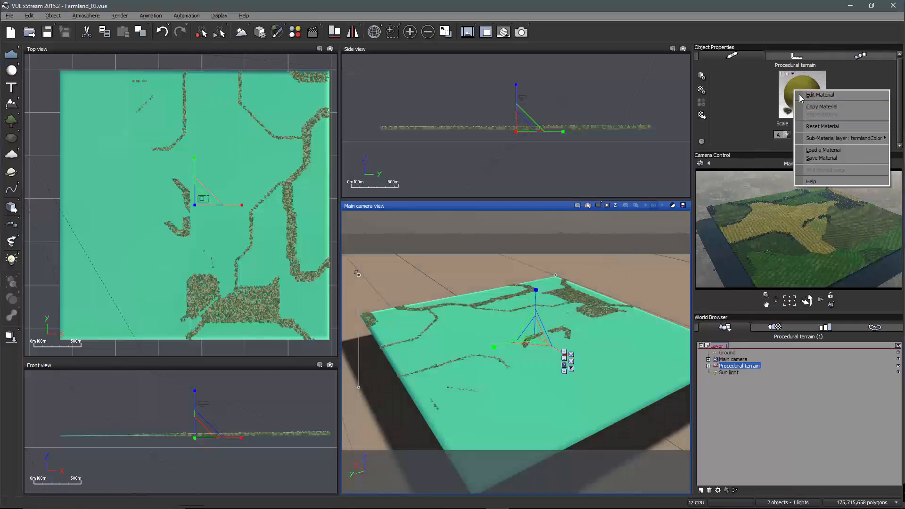
click(811, 99)
click(214, 204)
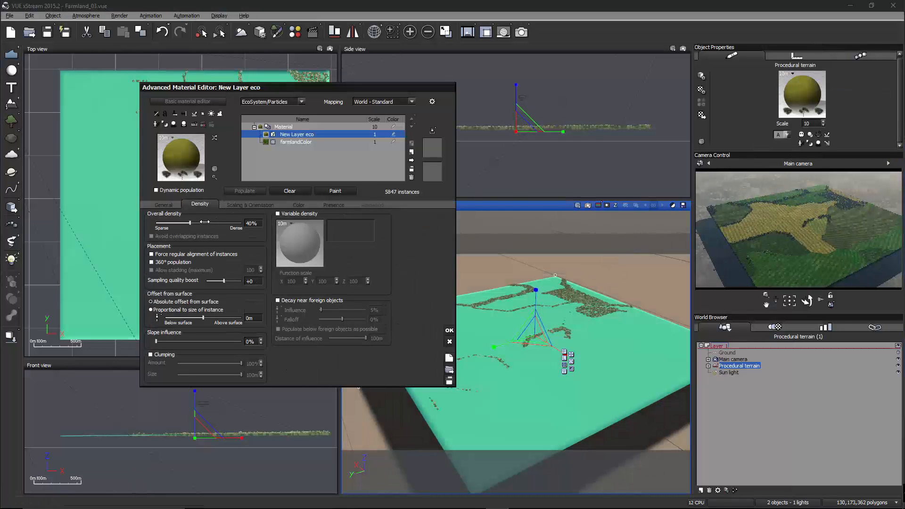
drag(205, 221, 200, 222)
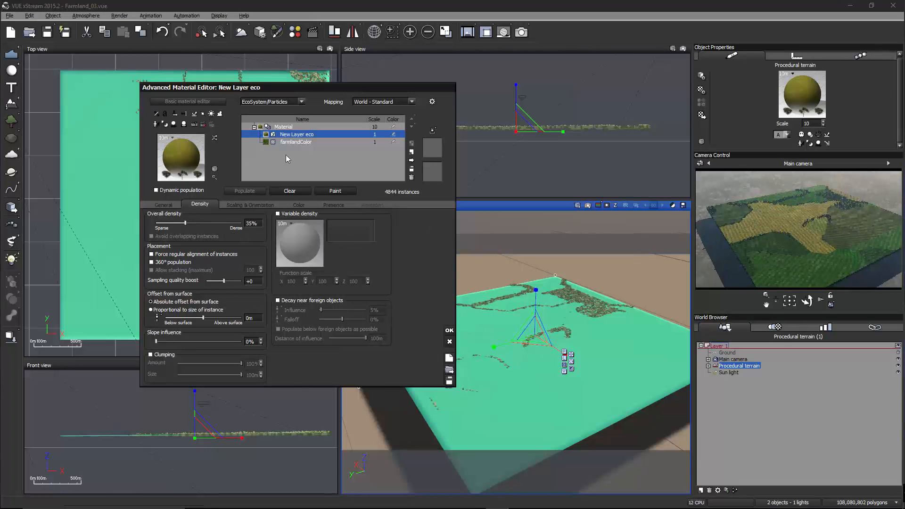
- Open the color production function of the farmlandColor layer and widen the function editor
click(296, 142)
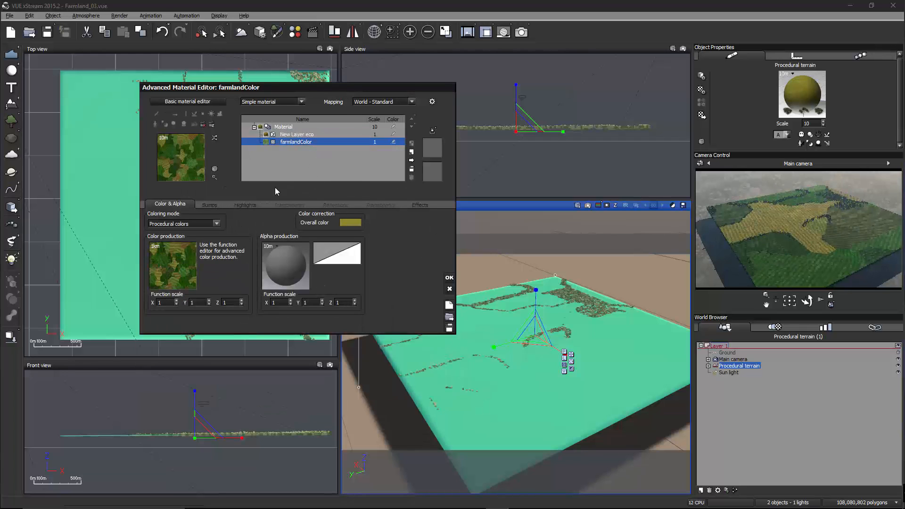
right_click(172, 262)
click(184, 267)
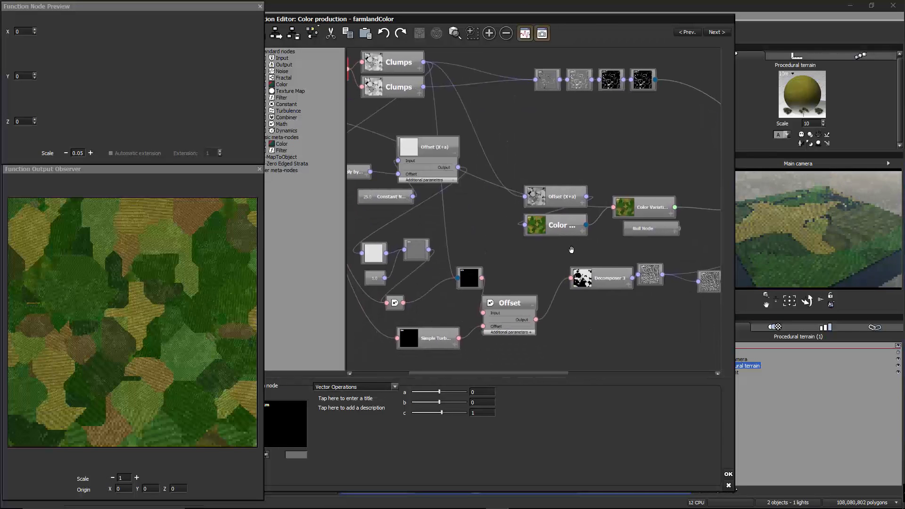
middle_drag(571, 250, 581, 252)
middle_drag(683, 302, 661, 292)
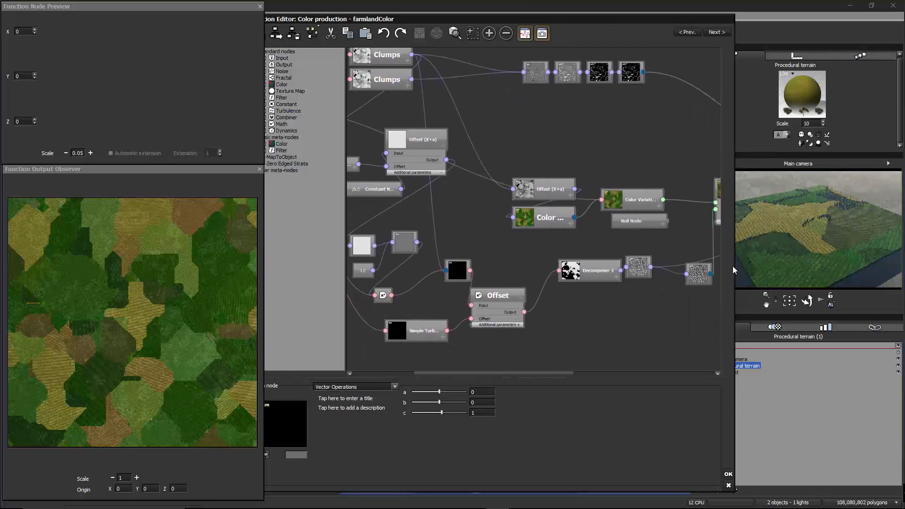
drag(741, 266, 870, 266)
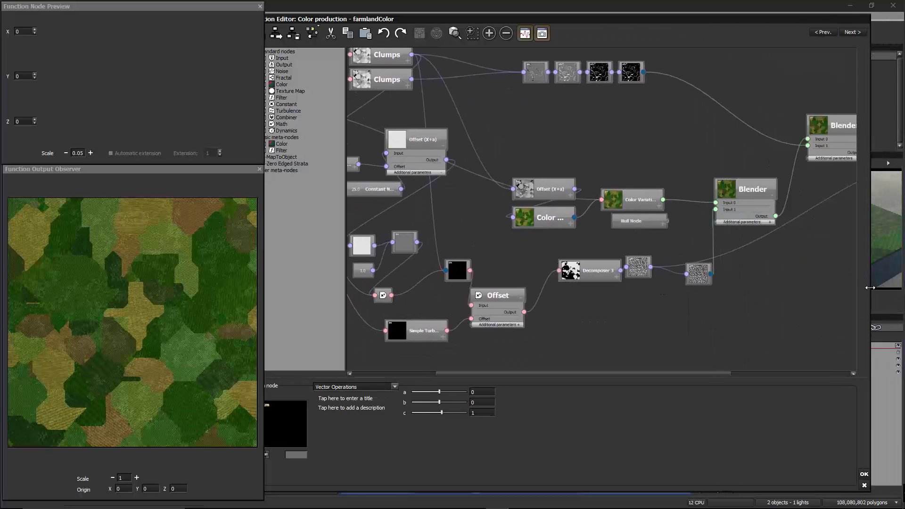
- Space out the Map and Color map nodes in the border chain that feeds the final Blender
middle_drag(739, 203, 655, 246)
scroll(565, 155, up, 3)
drag(540, 102, 561, 97)
drag(503, 99, 517, 99)
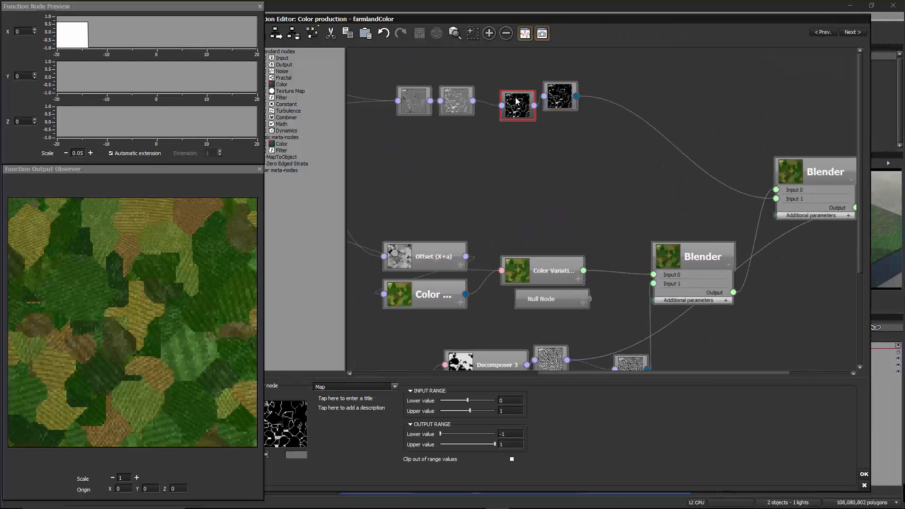
- Narrow the notch in the border chain's Filter profile, placing its left upper keypoint at about X -0.024, Y 1.07
click(458, 99)
click(427, 392)
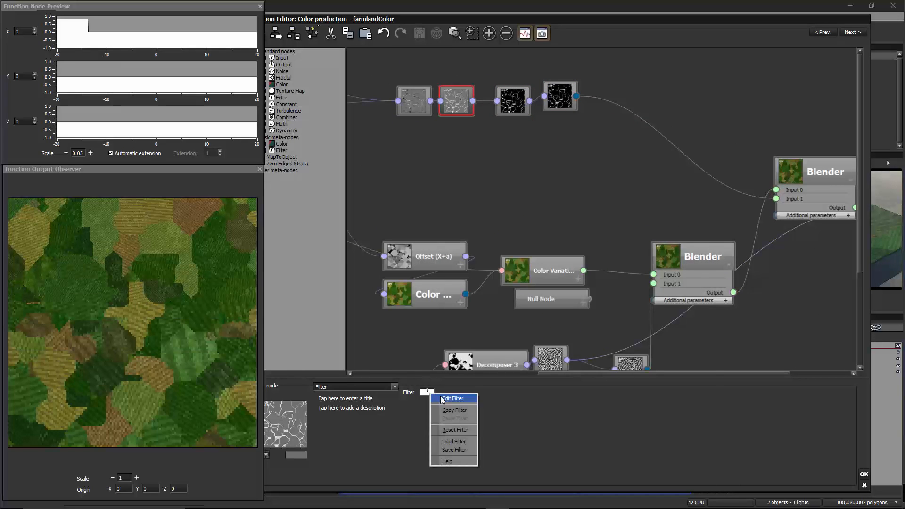
click(448, 399)
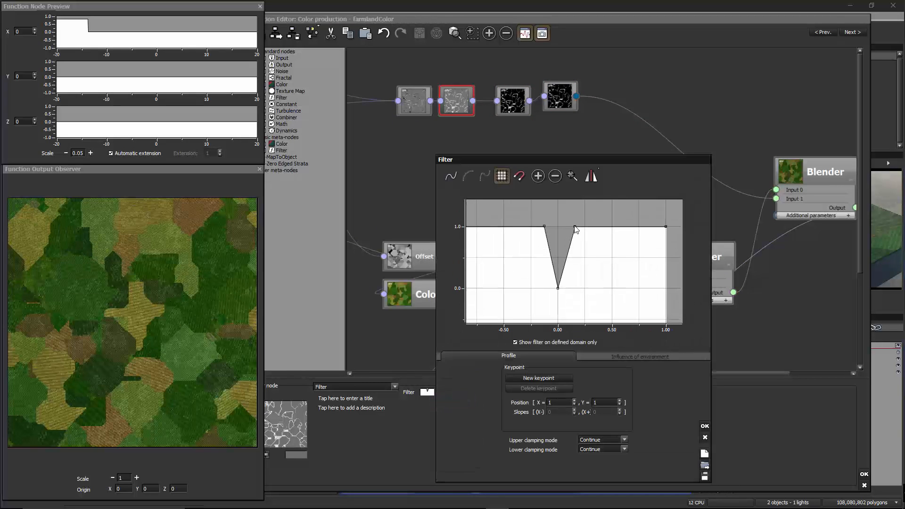
drag(575, 228, 556, 222)
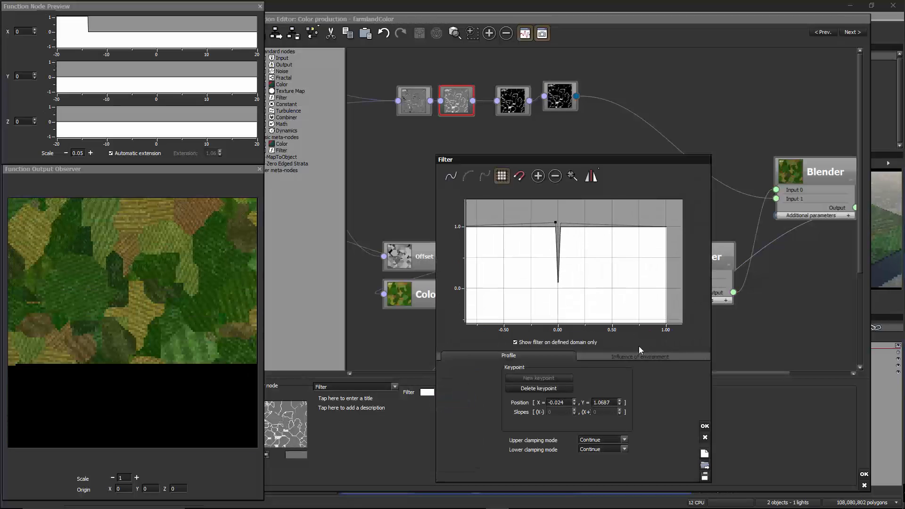
click(705, 426)
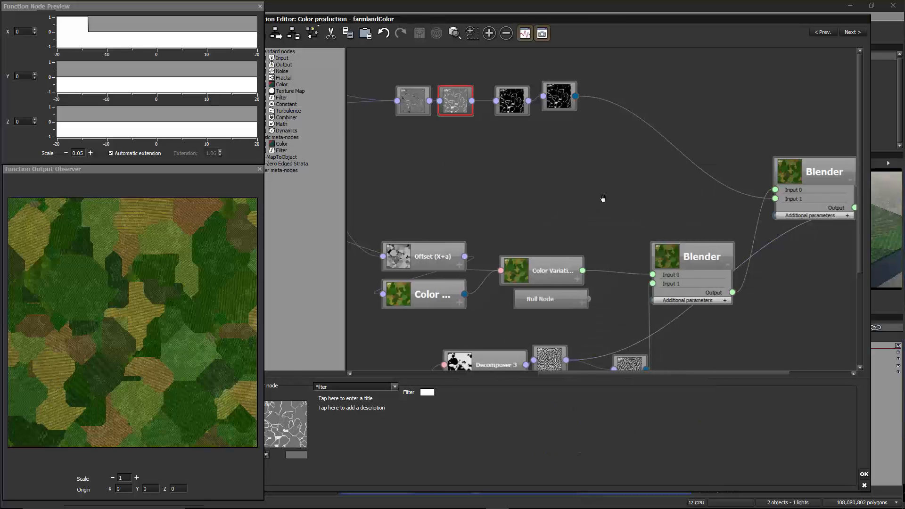
- Move the Color map node farther from the Map node to leave a gap between them
drag(603, 198, 557, 224)
click(472, 132)
drag(529, 176, 562, 158)
drag(542, 109, 579, 123)
drag(584, 166, 590, 158)
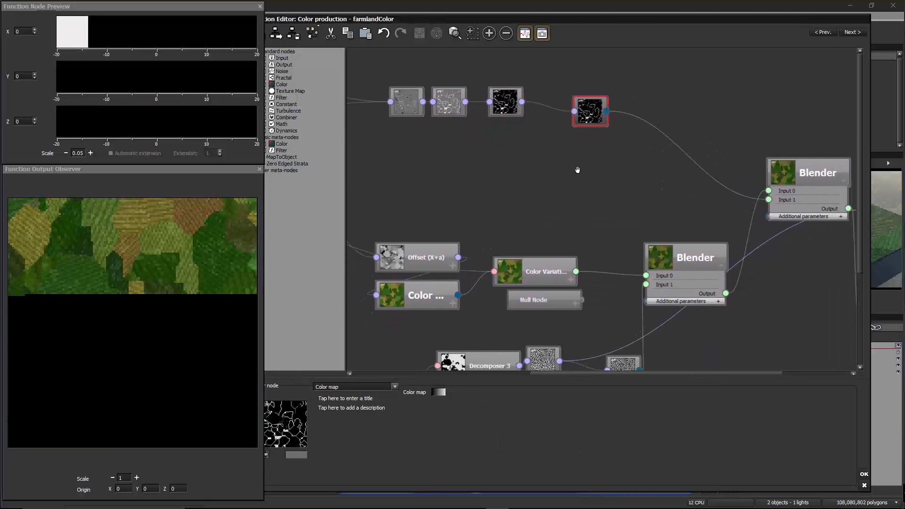
- Rearrange the Color map node and the two Blender nodes to open up space between them and the output nodes
drag(588, 116, 553, 180)
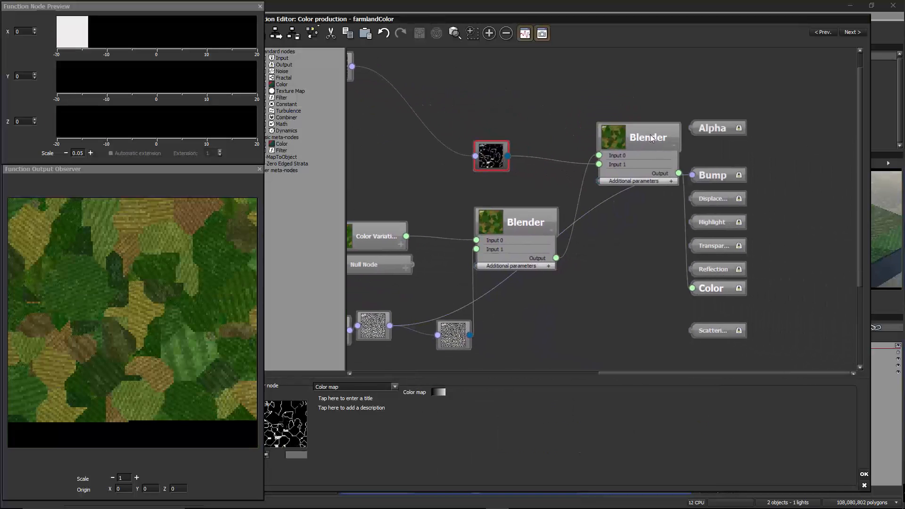
drag(650, 134, 626, 141)
drag(531, 215, 496, 209)
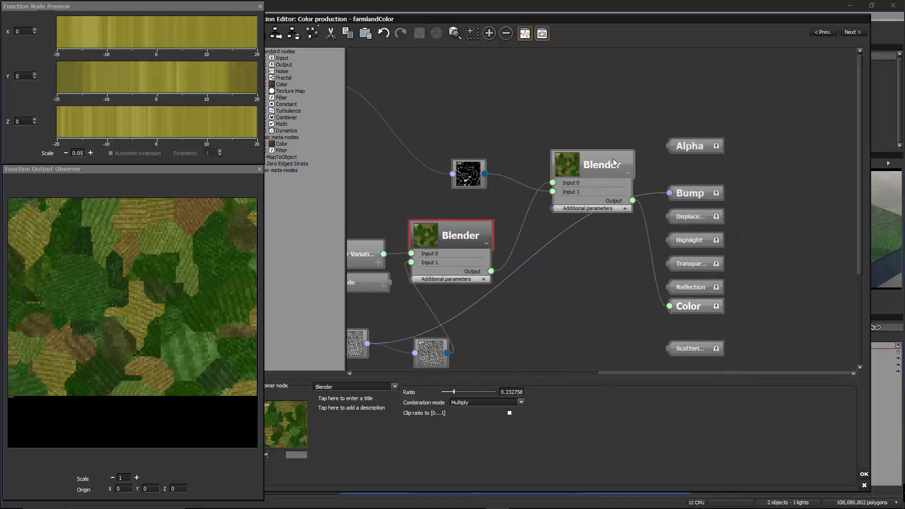
mouse_move(564, 152)
mouse_down()
mouse_move(537, 148)
mouse_move(545, 165)
mouse_move(554, 162)
mouse_up()
middle_drag(495, 121, 543, 137)
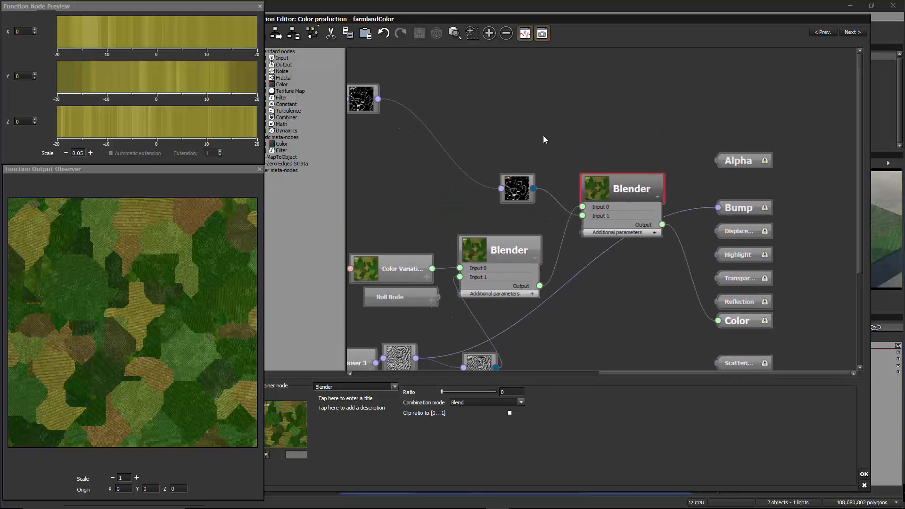
- Add a Color Variation node above the final Blender and set its Color 1 to the stored tan swatch
click(542, 123)
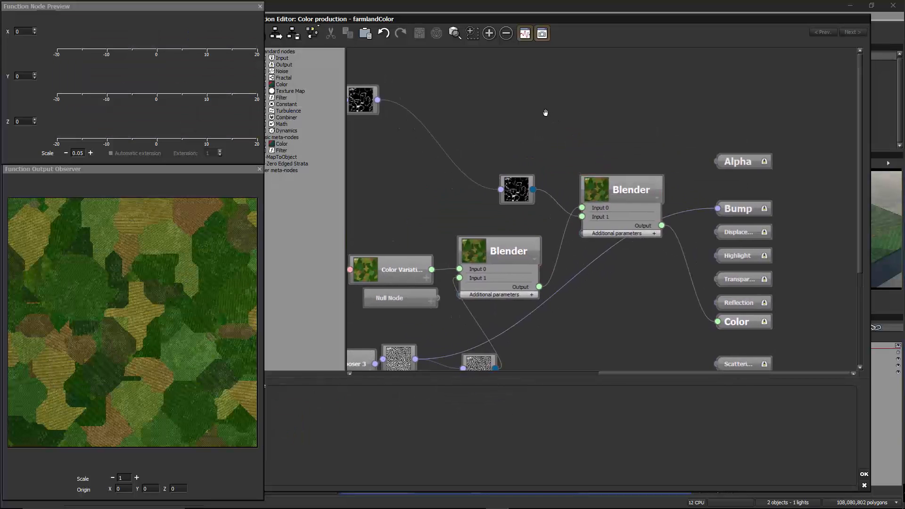
right_click(546, 107)
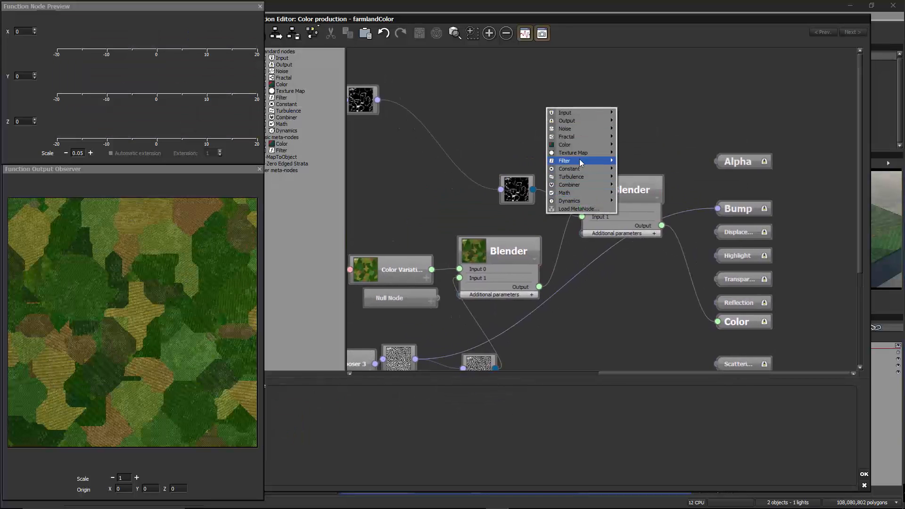
mouse_move(578, 146)
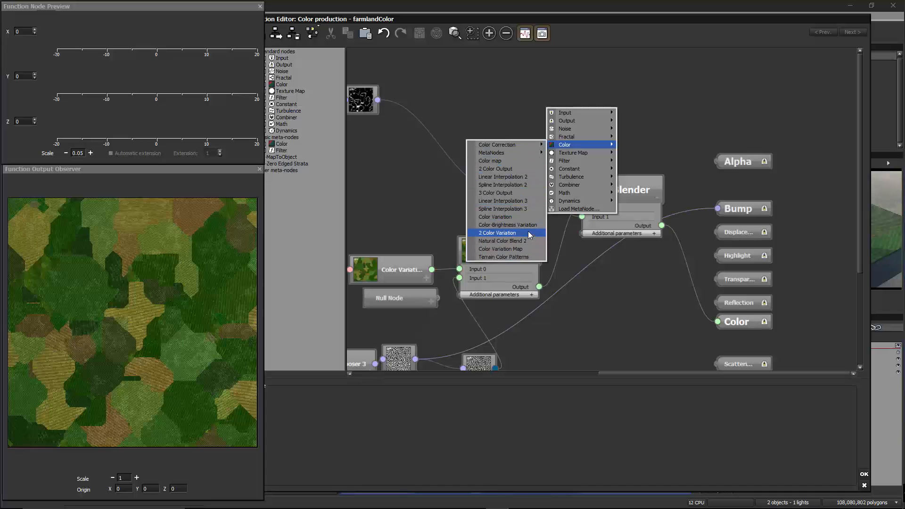
click(524, 216)
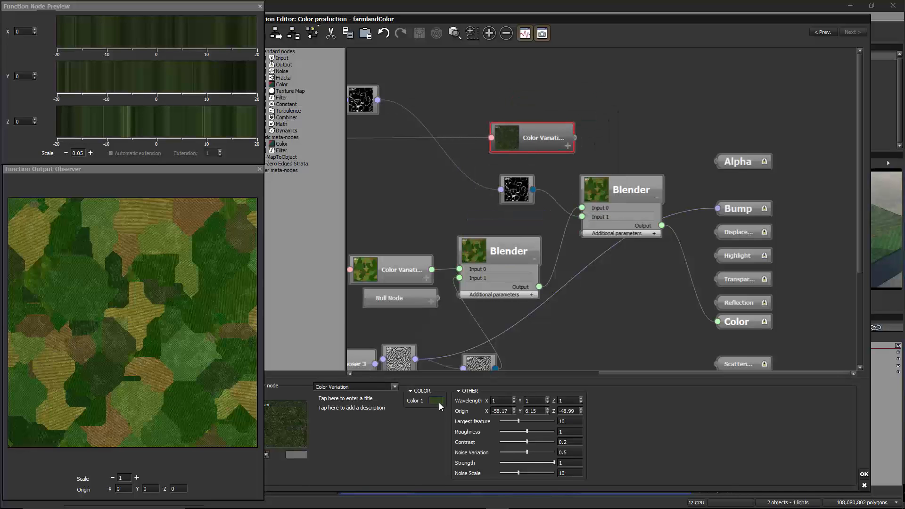
click(437, 400)
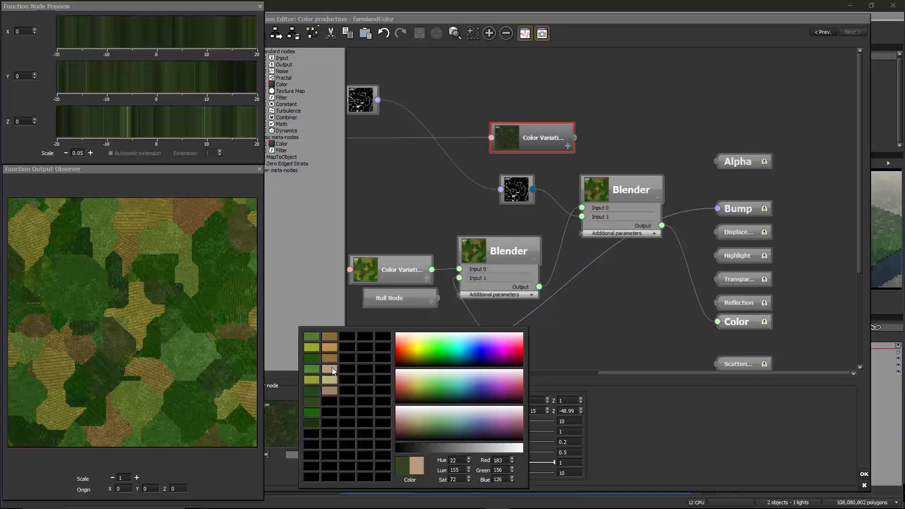
click(332, 368)
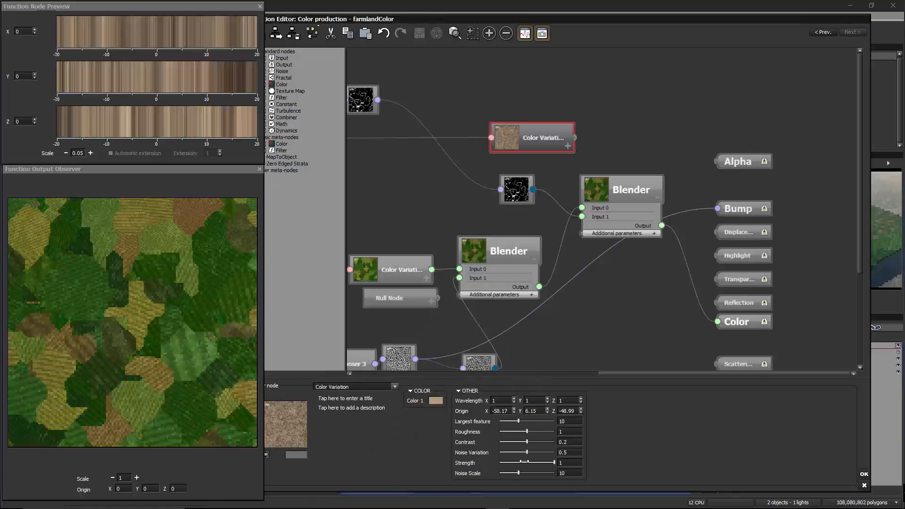
- Lower the new Color Variation node's Strength to about 0.259 and change its Color 1 to a darker brown
drag(530, 463, 518, 463)
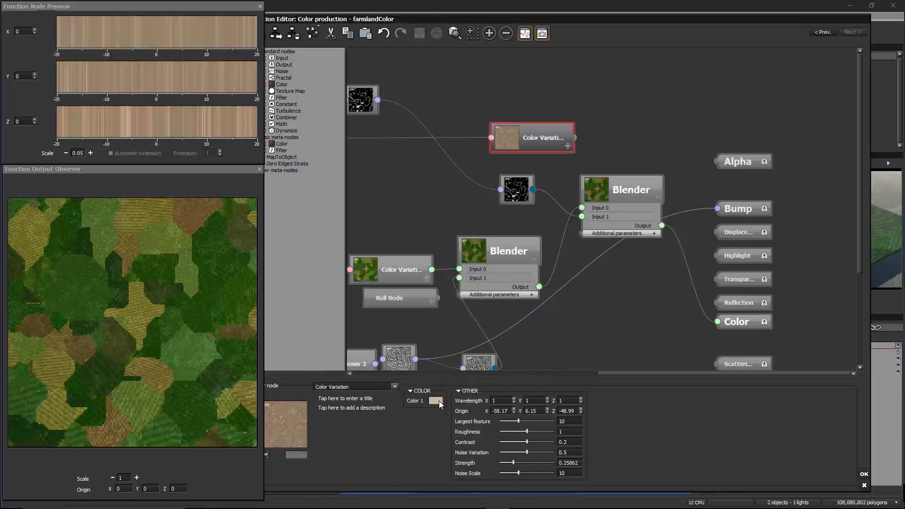
click(435, 401)
drag(509, 388, 508, 400)
key(Return)
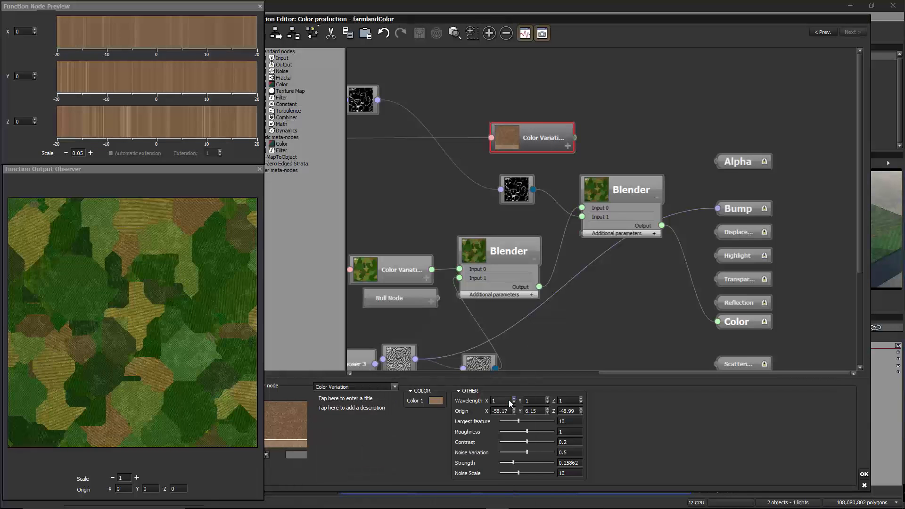
- Feed the brown Color Variation node into Input 1 of the final Blender and move the Blender up beside it
drag(546, 136, 551, 126)
drag(581, 217, 497, 141)
drag(607, 194, 610, 144)
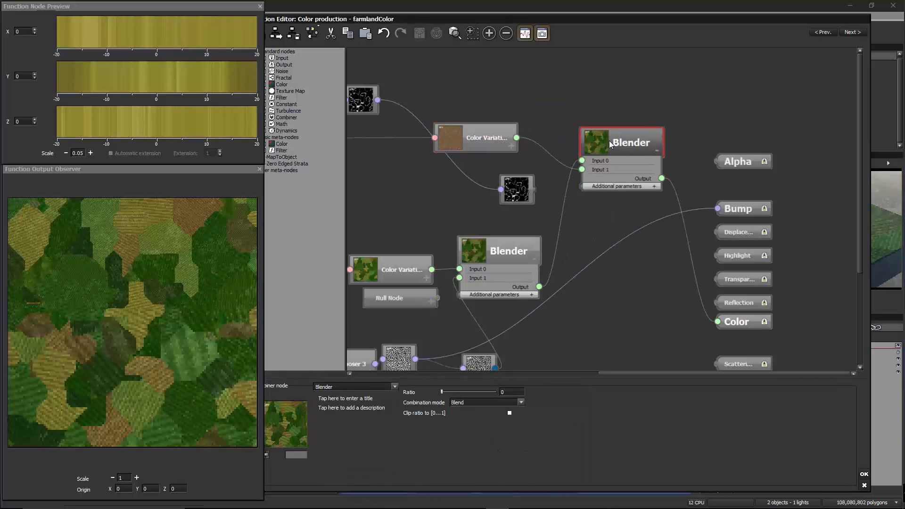
- Connect the border Color map node to the final Blender's Ratio and enable clipping the ratio to [0...1]
click(654, 187)
drag(581, 190, 533, 190)
double_click(622, 144)
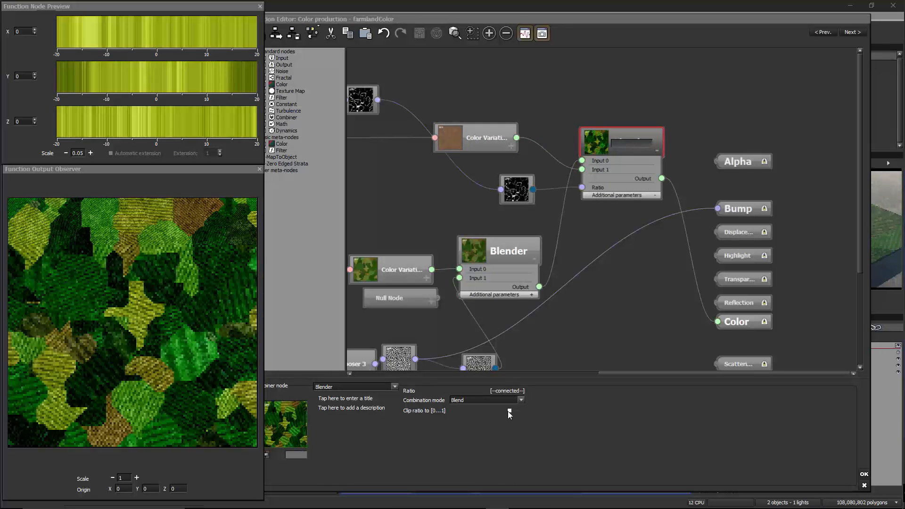
click(509, 410)
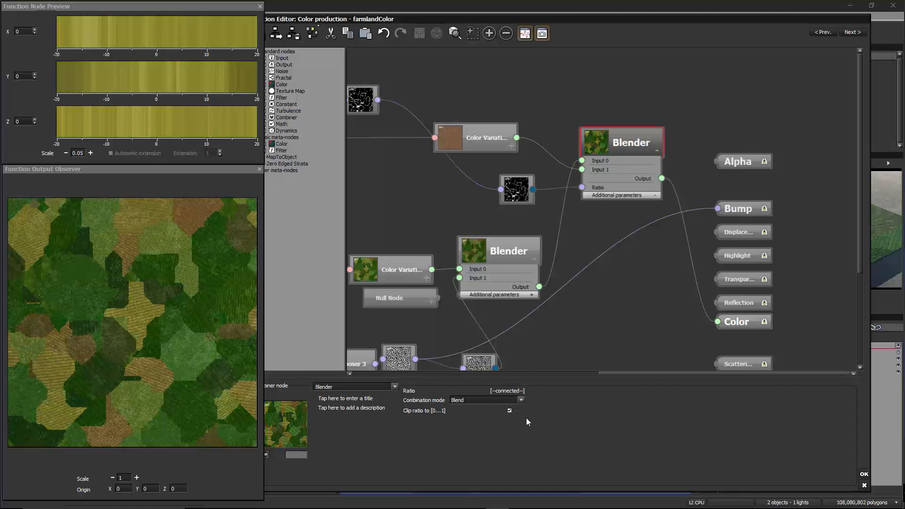
- Enlarge the function output preview to scale 4 to inspect the borders produced by the final Blender
click(137, 478)
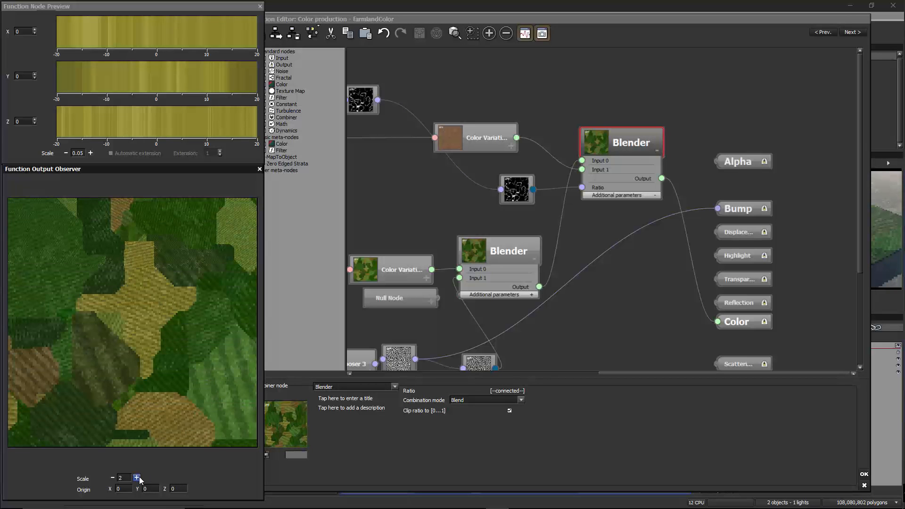
drag(618, 145, 623, 149)
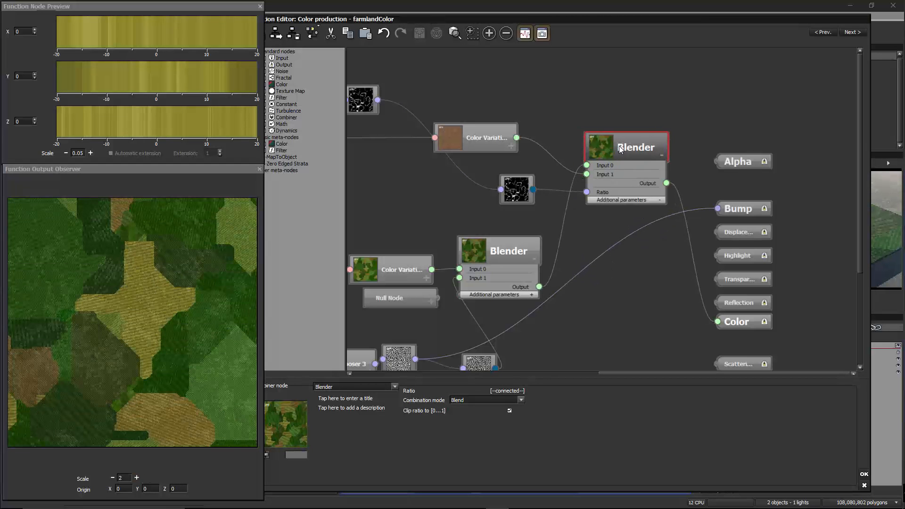
click(137, 478)
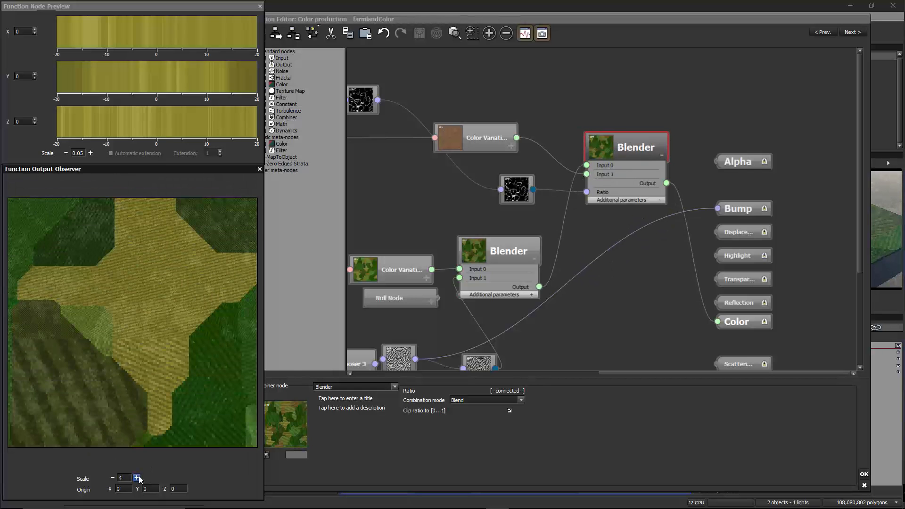
- Set the output range lower value of the border chain's Map node to 0
middle_drag(564, 215, 697, 245)
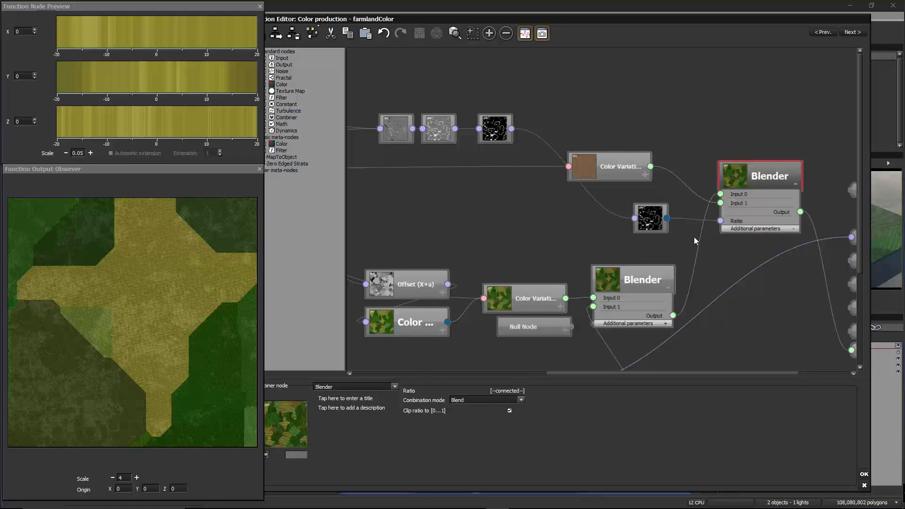
click(490, 130)
double_click(509, 433)
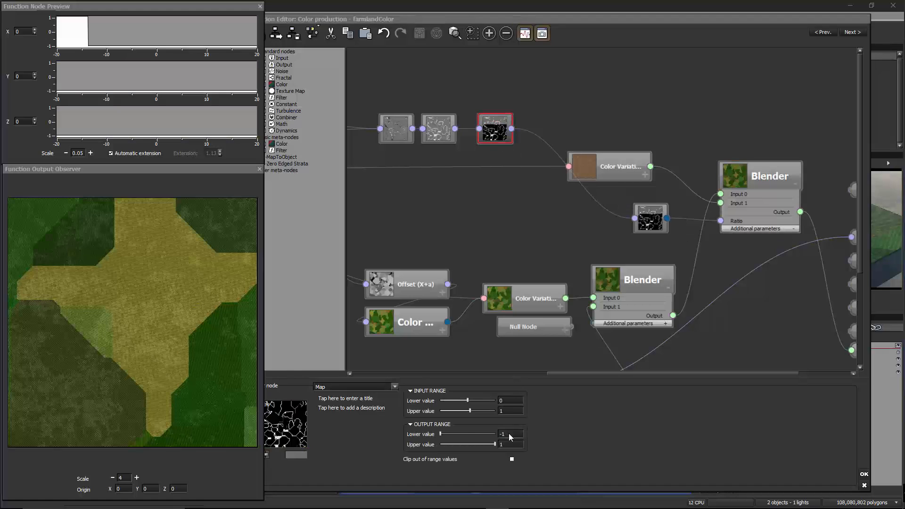
text(0)
key(Return)
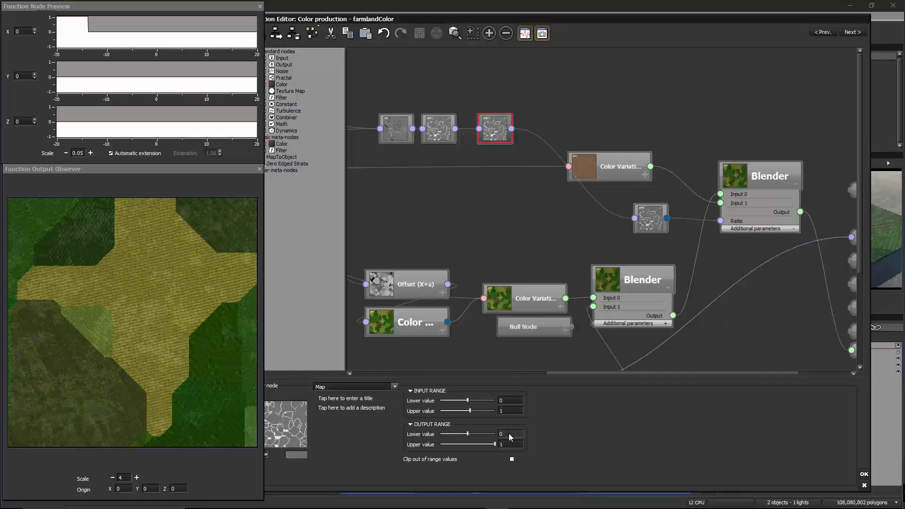
- Try feeding the final Blender's Ratio from the Color map node's Alpha output, repositioning the surrounding nodes to make room
mouse_move(759, 169)
mouse_down()
mouse_move(751, 154)
mouse_move(759, 160)
mouse_up()
drag(644, 230, 593, 223)
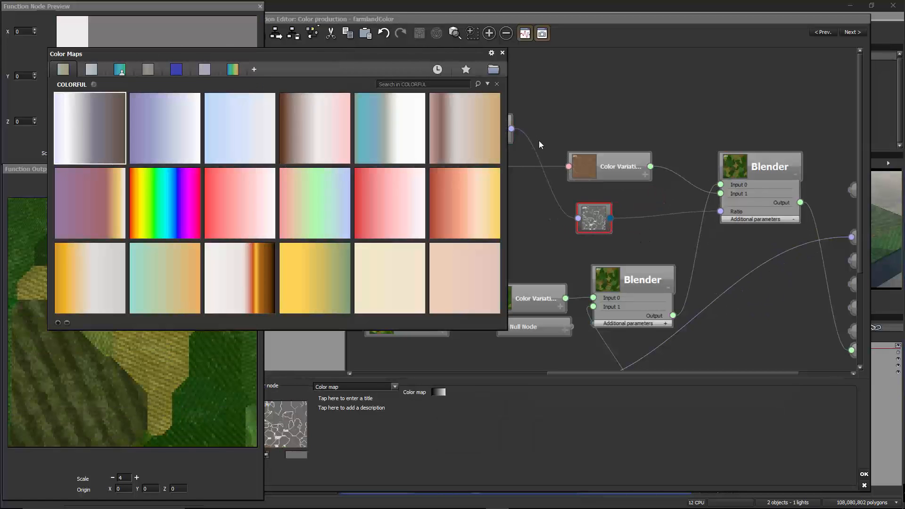
click(504, 53)
middle_drag(520, 128, 551, 135)
mouse_move(529, 136)
mouse_down()
mouse_move(542, 130)
mouse_move(533, 130)
mouse_up()
drag(751, 219, 618, 229)
click(629, 226)
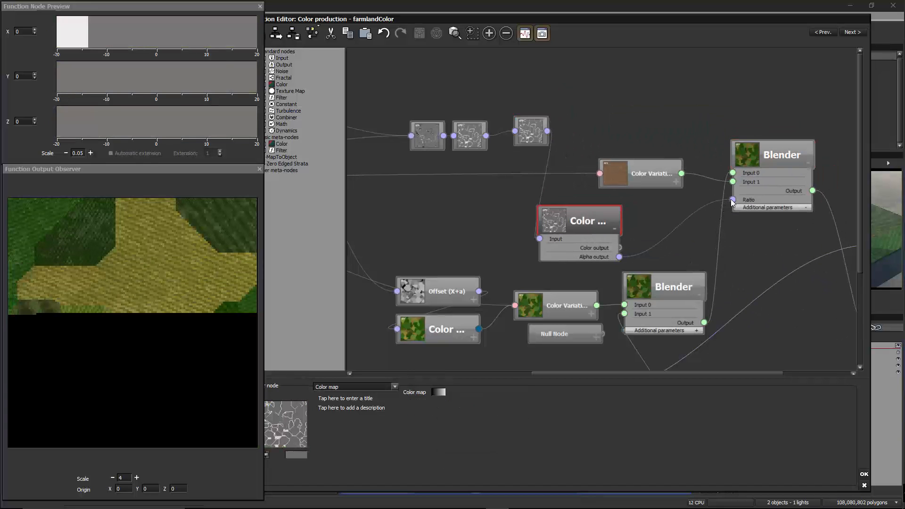
- Connect the Map node's output directly to the final Blender's Ratio and delete the leftover Color map node
drag(732, 200, 547, 131)
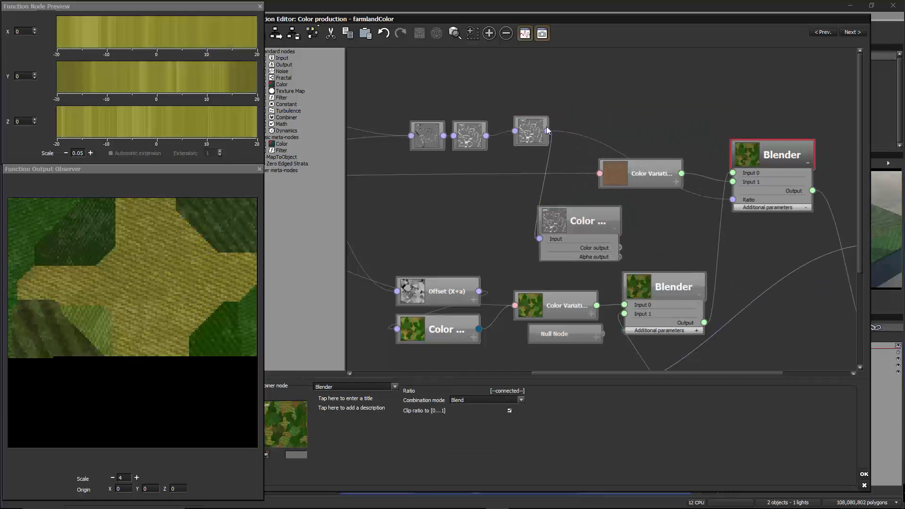
click(593, 221)
key(Delete)
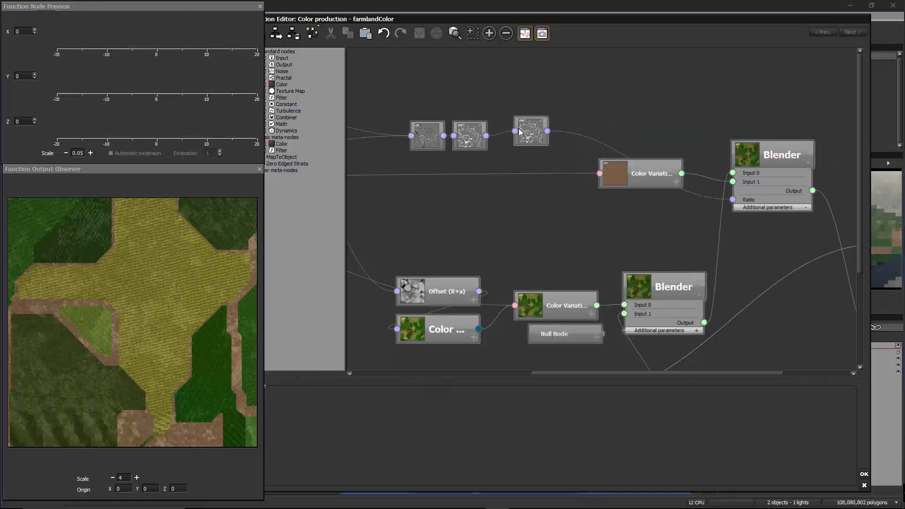
- Enable clipping of out-of-range values on the border chain's Map node
drag(520, 131, 520, 140)
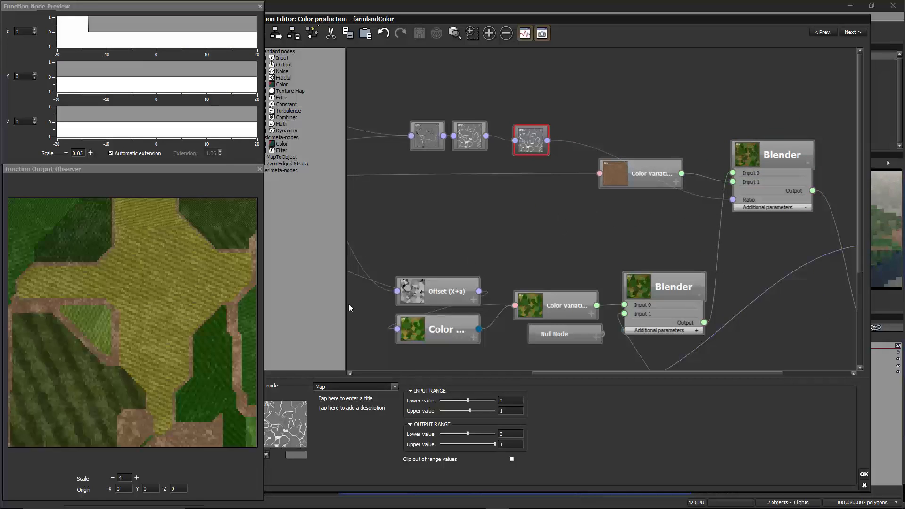
middle_drag(676, 212, 628, 215)
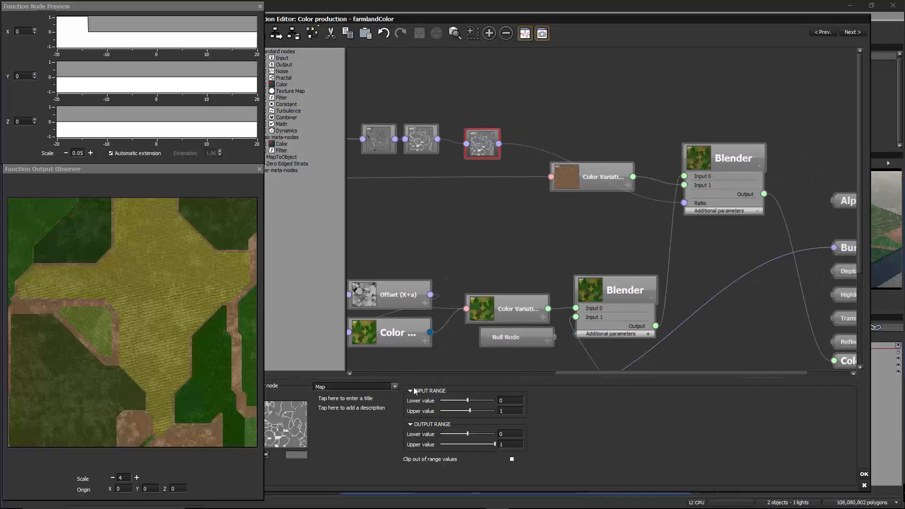
click(512, 460)
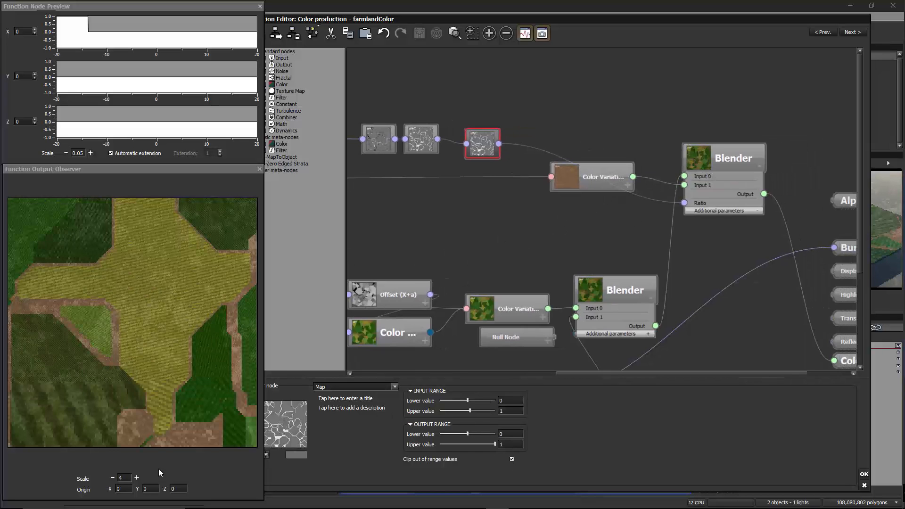
- Set the Origin Z of the lower Clumps node feeding the border chain to 0.05
middle_drag(395, 171, 504, 180)
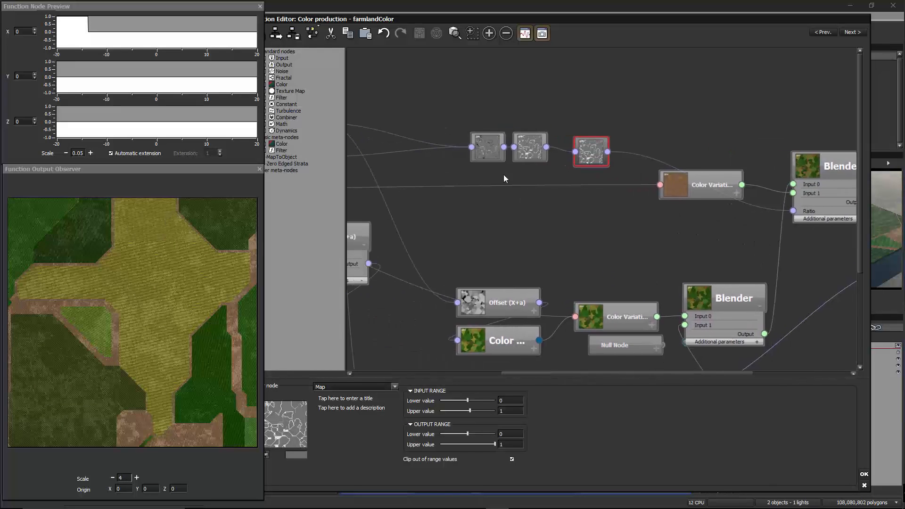
right_click(487, 146)
click(530, 217)
middle_drag(547, 218, 689, 230)
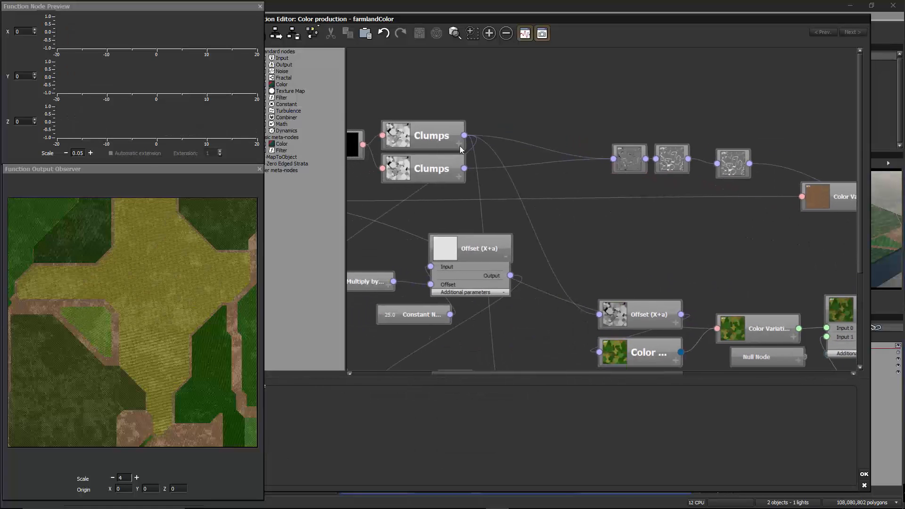
click(436, 174)
double_click(518, 413)
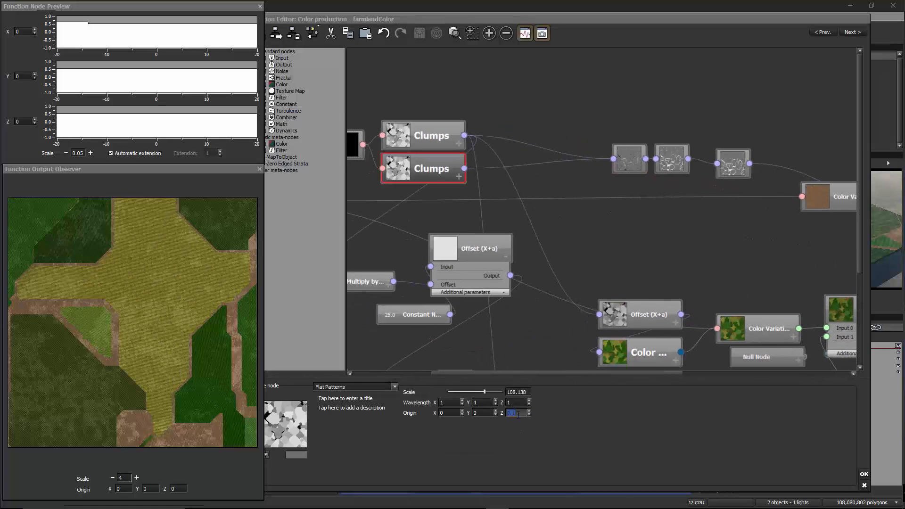
text(0.05)
key(Return)
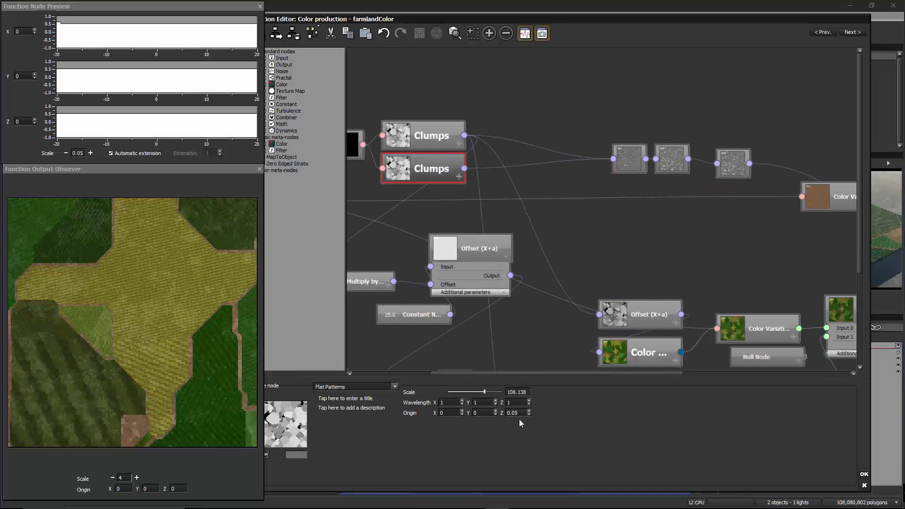
- Accept the function and material edits, then render the main camera view and examine the brown field borders up close
click(864, 475)
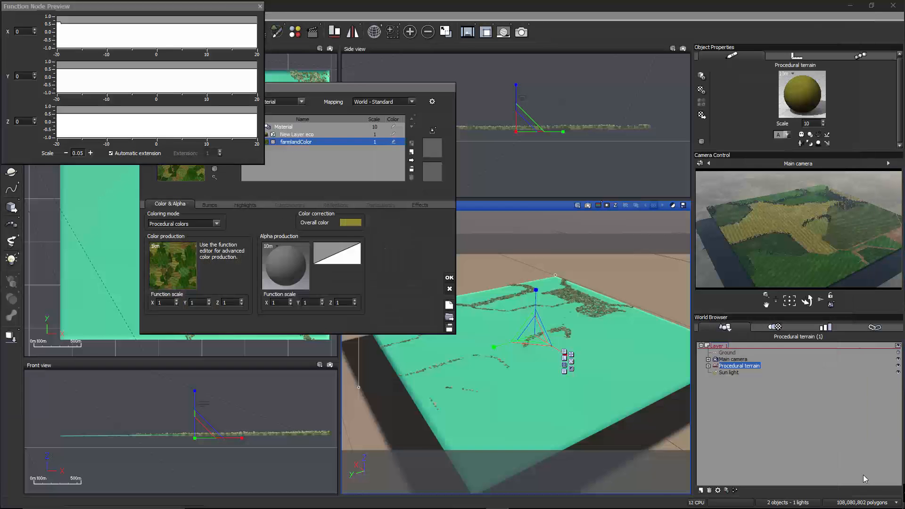
click(449, 277)
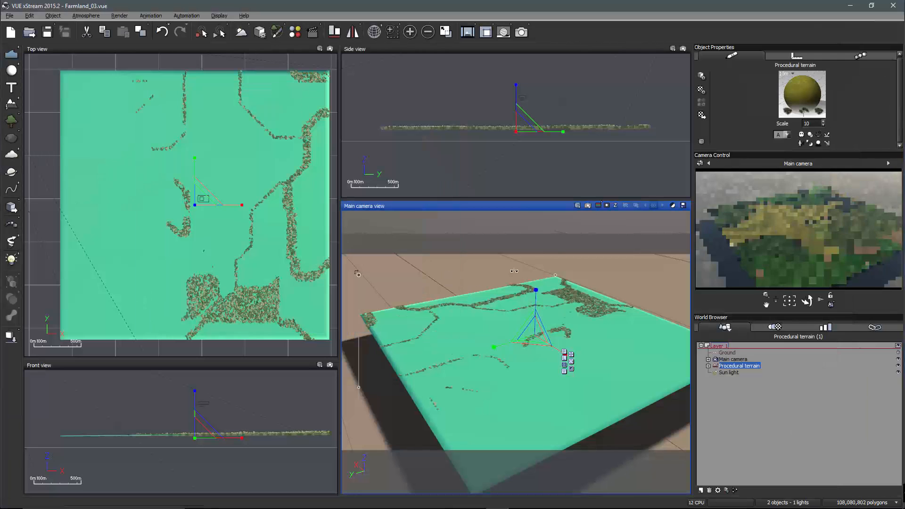
click(521, 31)
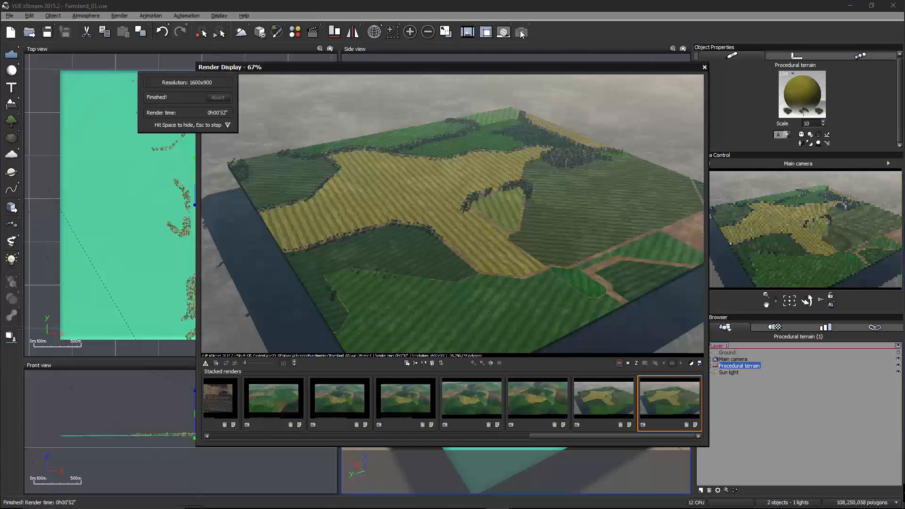
scroll(578, 281, up, 5)
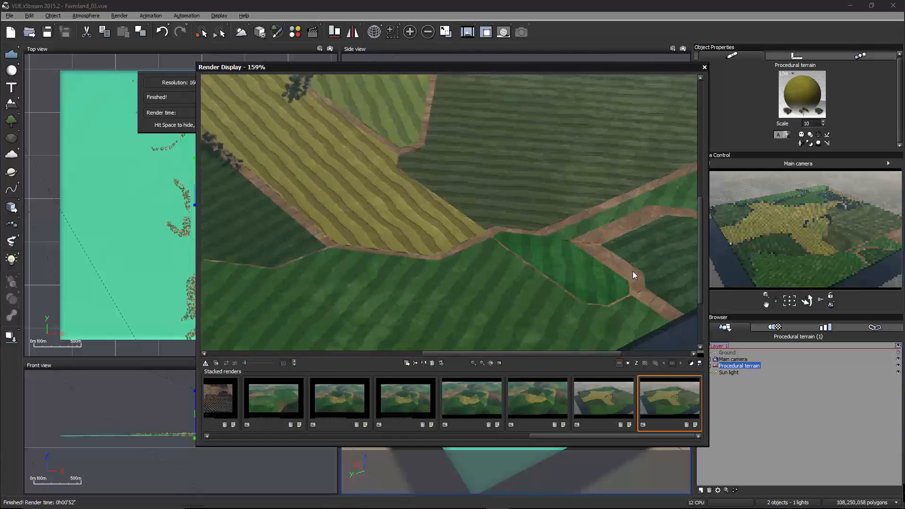
- Examine the brown borders and tree lines across the whole rendered farmland, from close up to the full view
scroll(503, 218, down, 3)
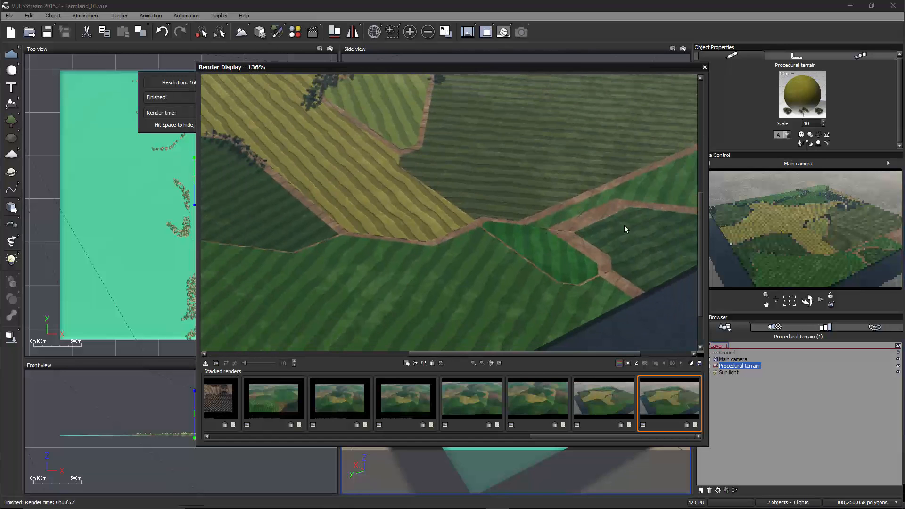
scroll(597, 231, down, 3)
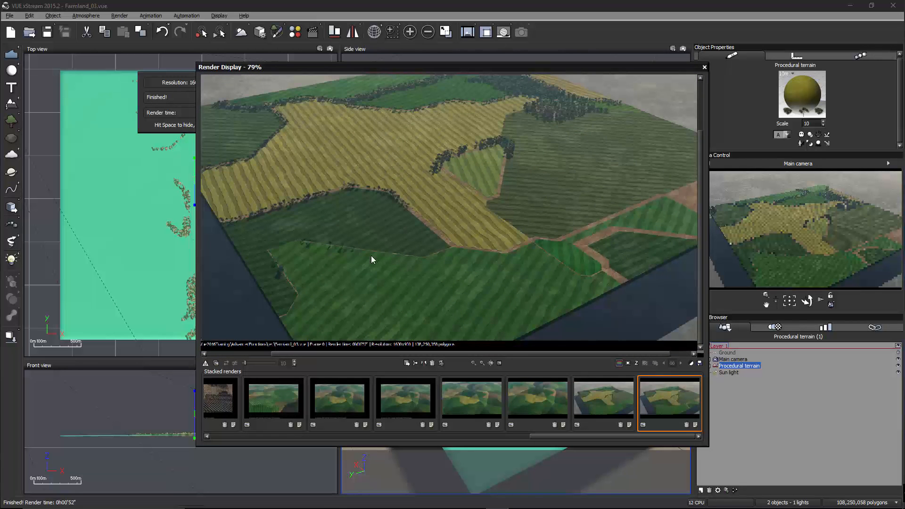
scroll(538, 209, up, 2)
scroll(537, 210, down, 2)
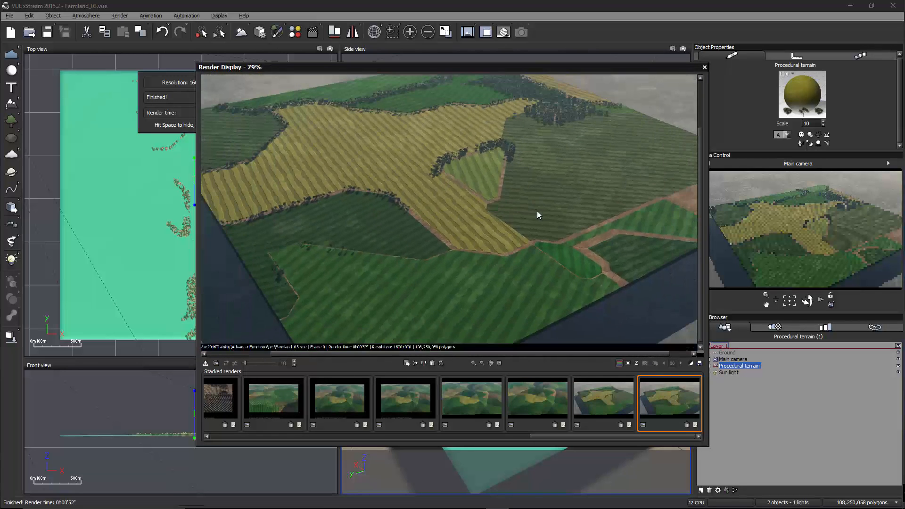
click(705, 67)
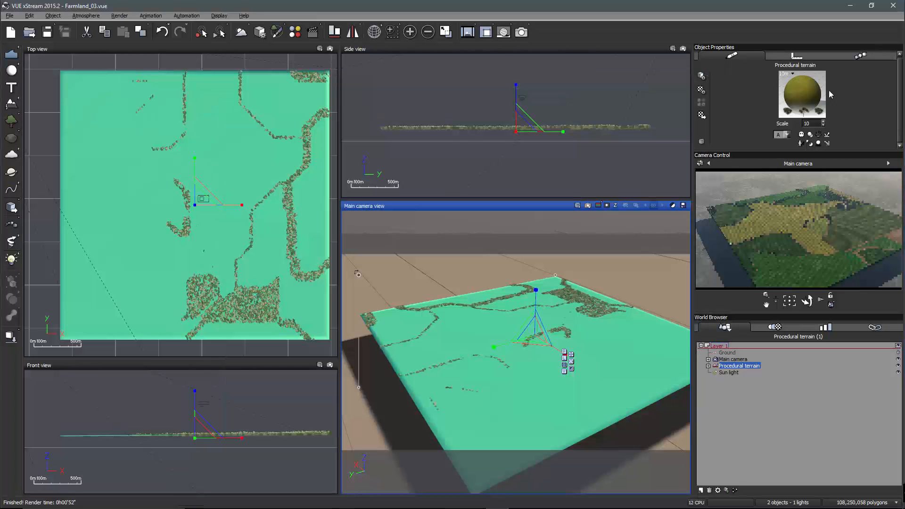
- Reopen the procedural terrain's material and open the farmlandColor layer's color production function at the border chain and final Blender
right_click(802, 83)
click(820, 87)
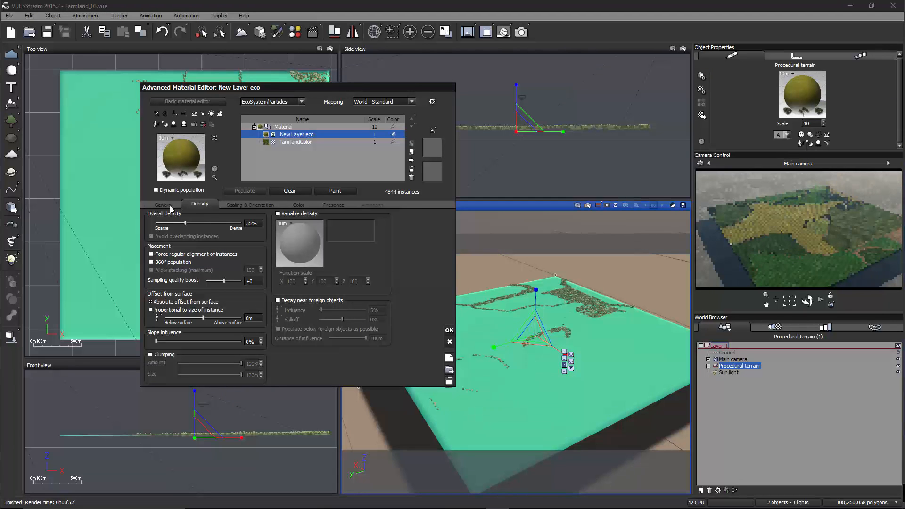
click(164, 205)
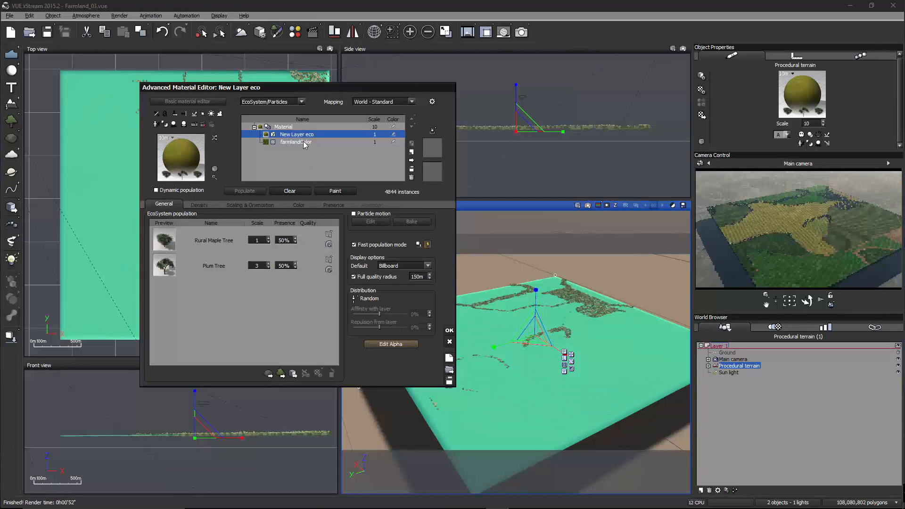
click(303, 141)
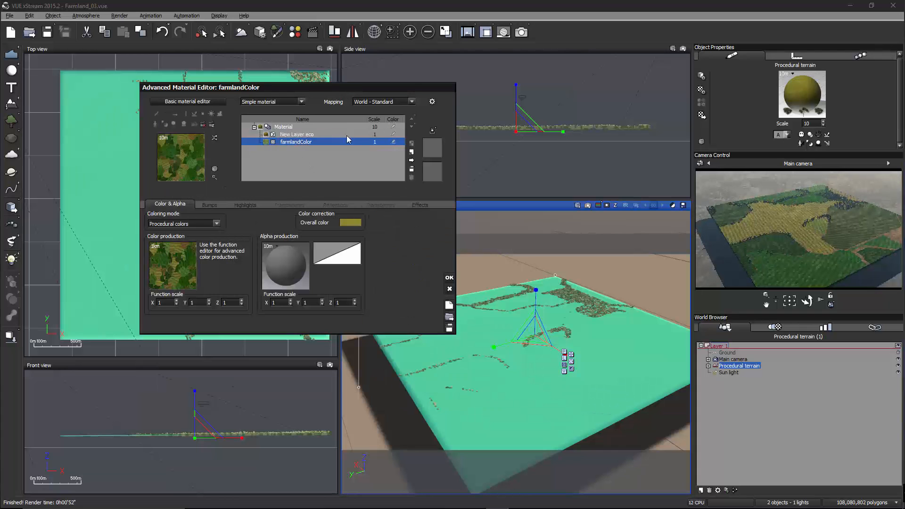
double_click(168, 264)
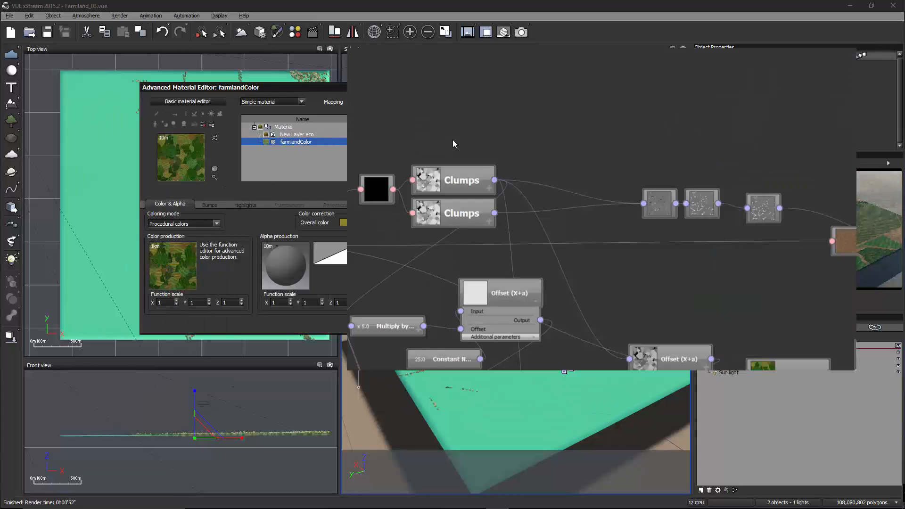
right_drag(577, 167, 532, 169)
scroll(538, 168, down, 7)
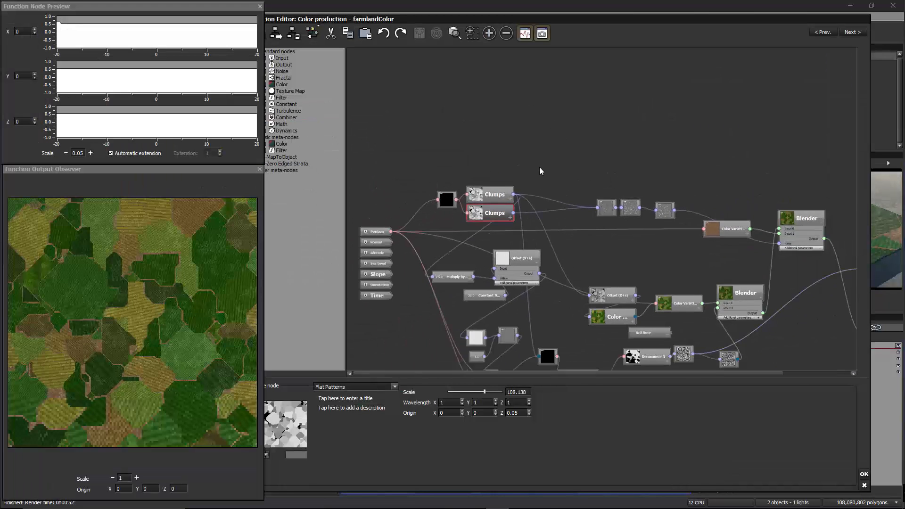
right_click(606, 208)
right_drag(640, 180, 506, 120)
scroll(594, 137, up, 3)
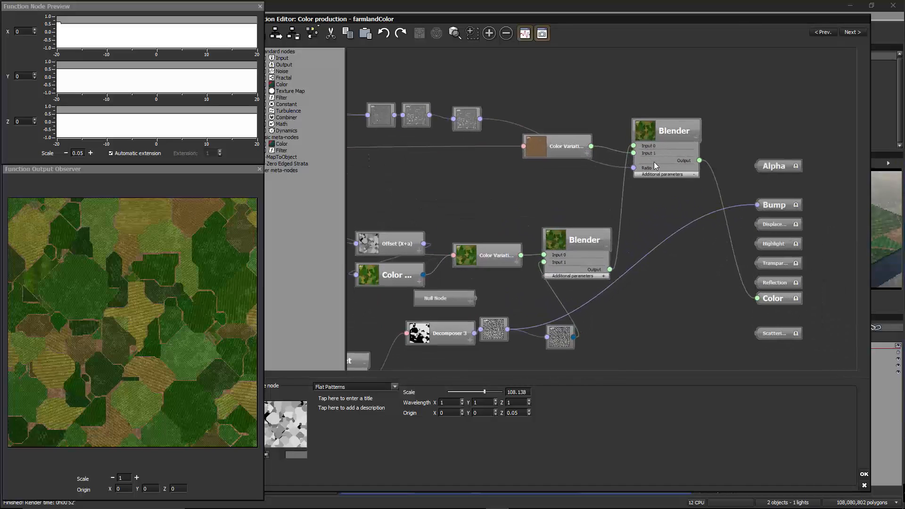
- Remove the Map node's connection to the final Blender's Ratio and delete the brown Color Variation node
click(661, 132)
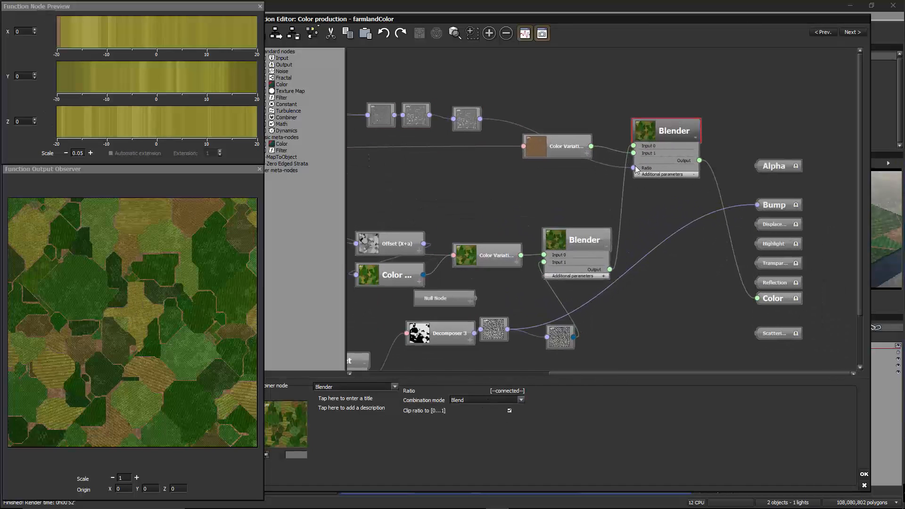
click(614, 168)
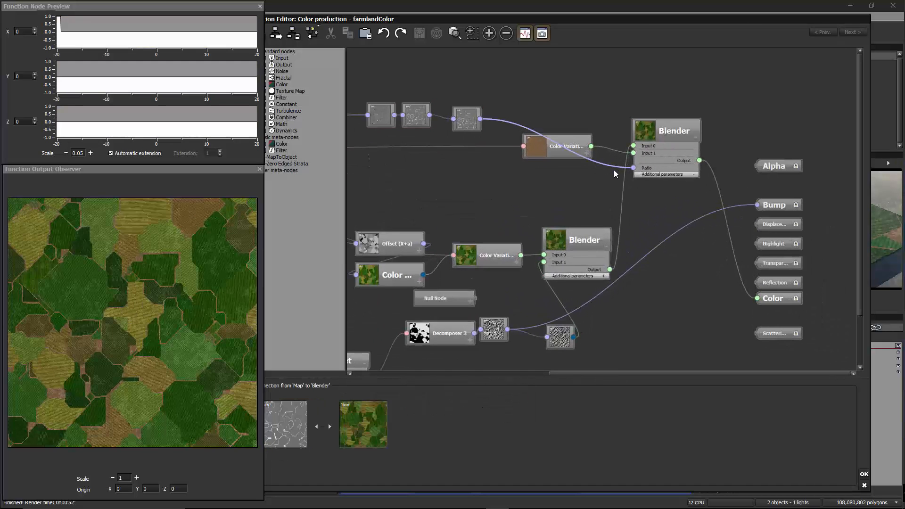
key(Delete)
click(590, 152)
key(Delete)
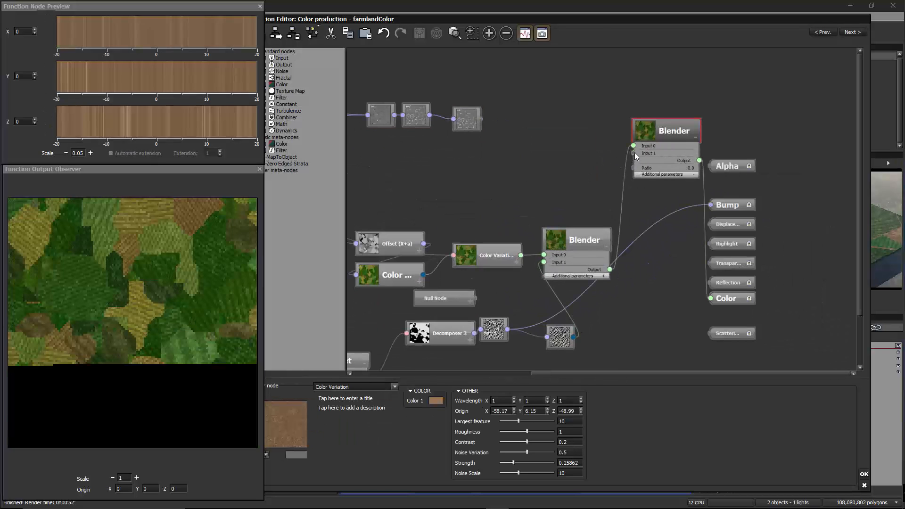
- Add a Color map node between the border chain's Map node and the final Blender's Input 1, and accept the function
drag(634, 153, 477, 121)
click(523, 131)
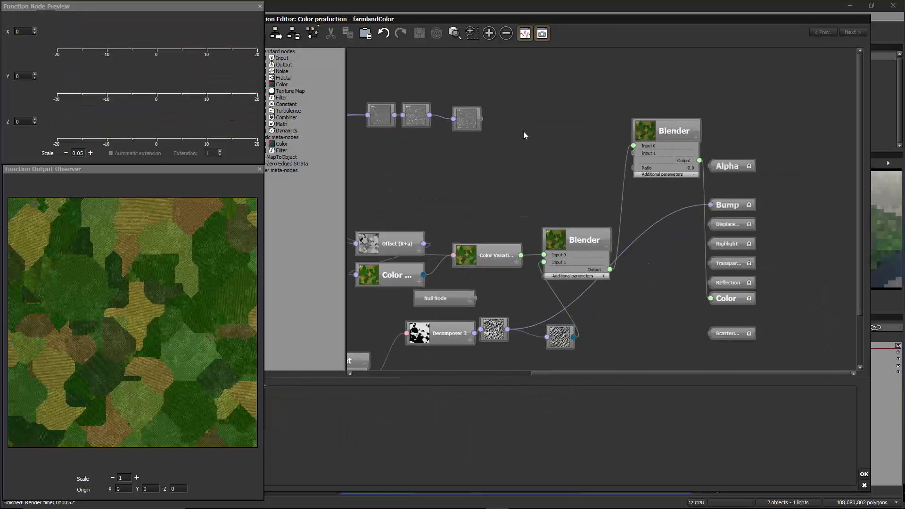
right_click(523, 131)
mouse_move(555, 168)
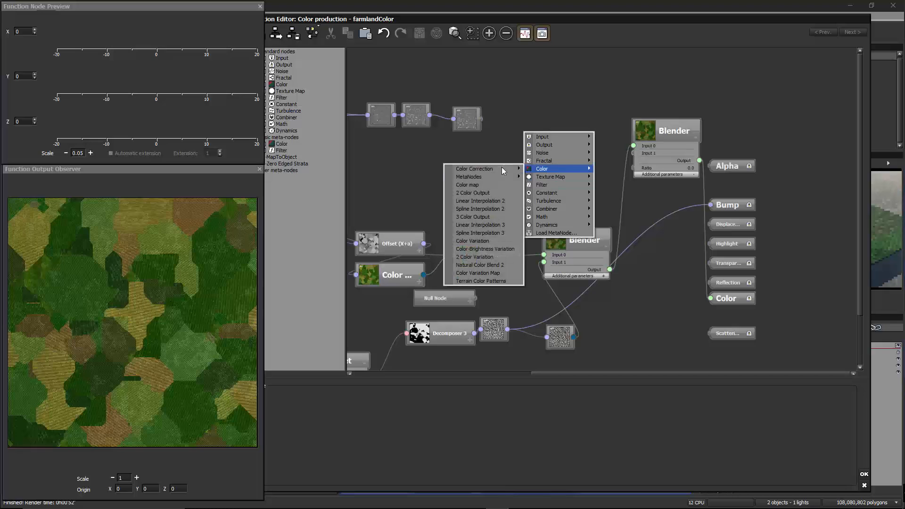
click(504, 184)
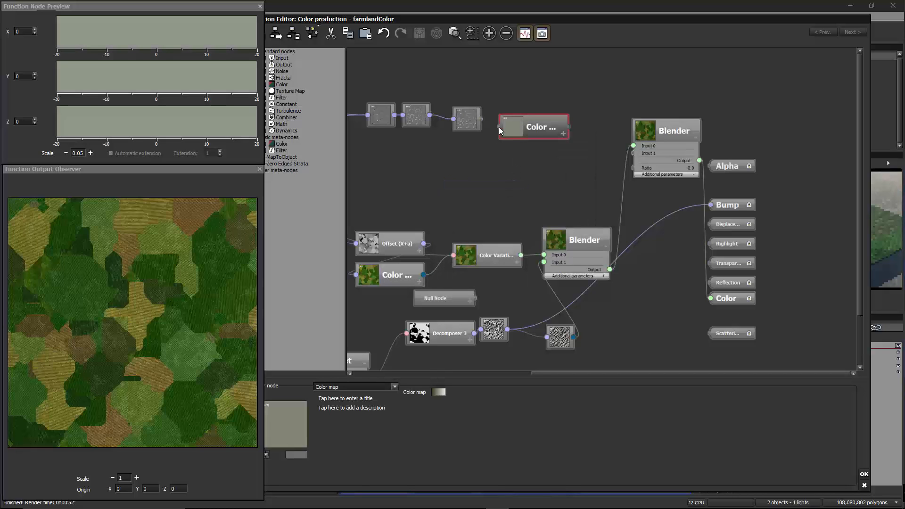
drag(499, 128, 536, 123)
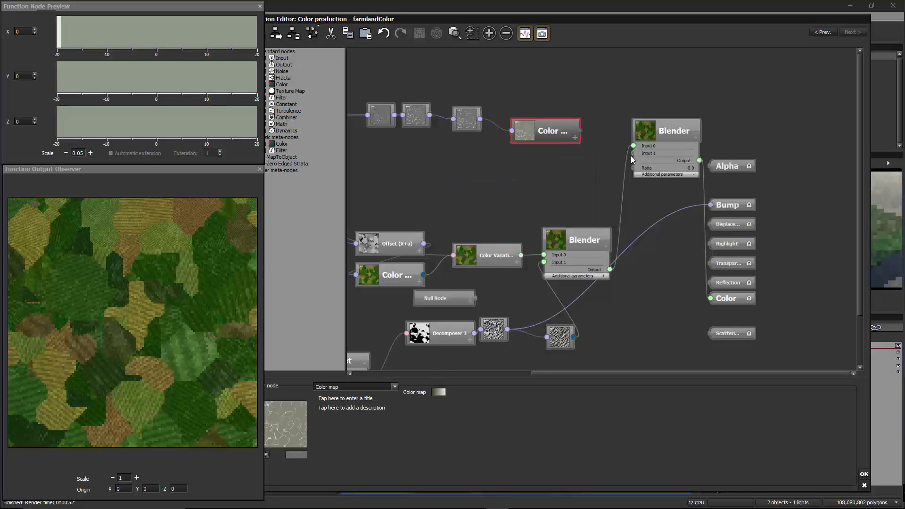
drag(634, 154, 579, 131)
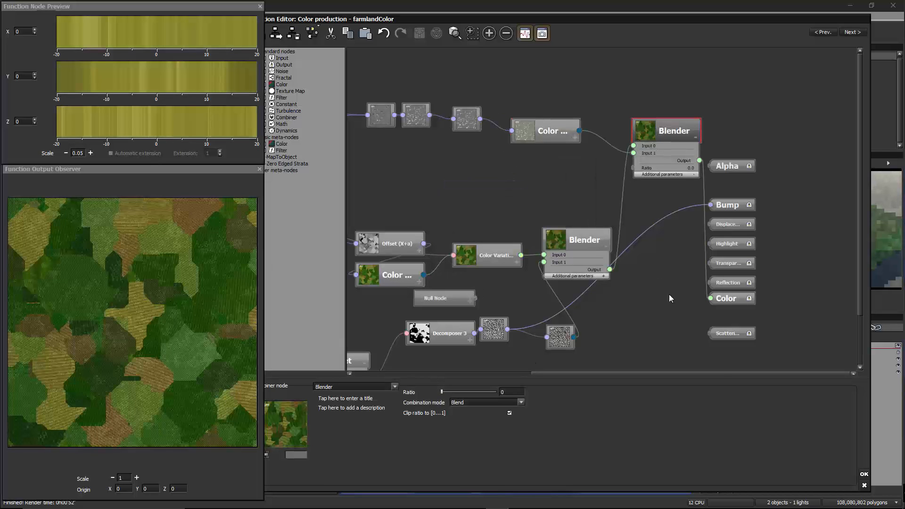
click(862, 476)
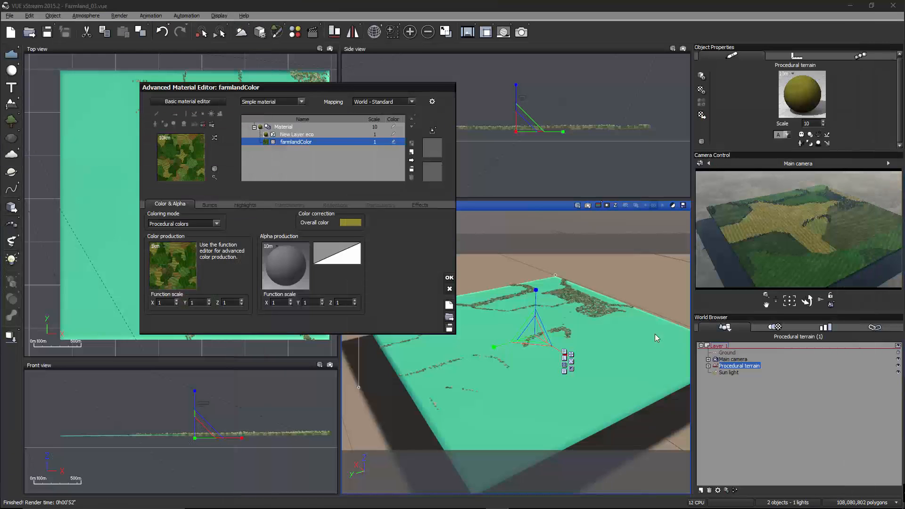
- Add a layer above farmlandColor and load the Grass Variations landscape material into it, replacing the existing alpha information
click(411, 153)
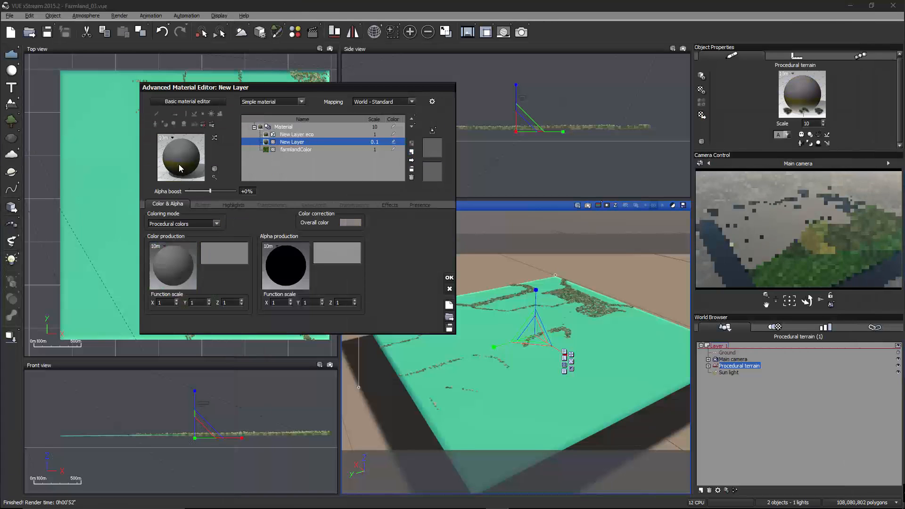
click(169, 258)
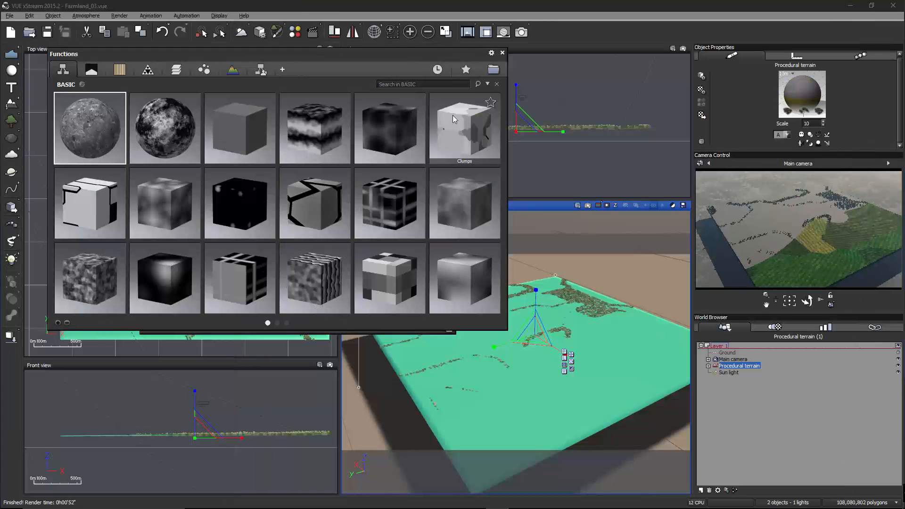
click(502, 53)
click(196, 153)
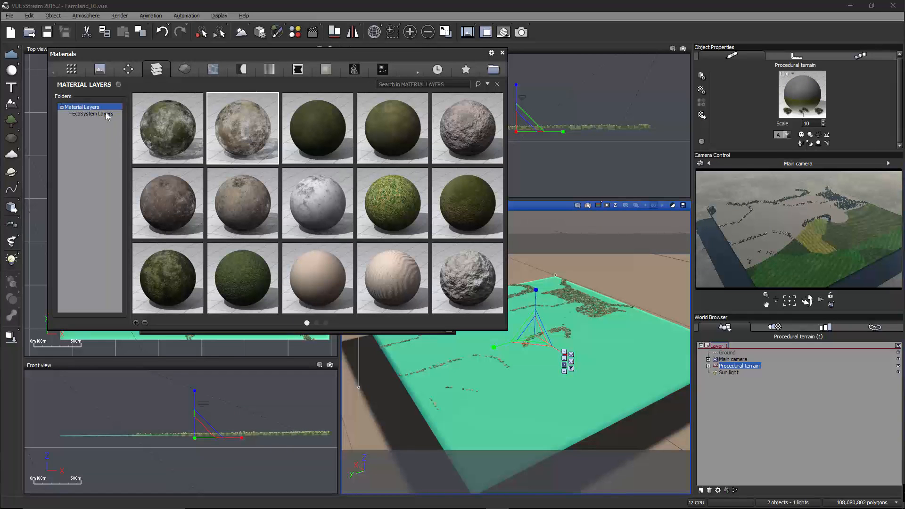
click(91, 70)
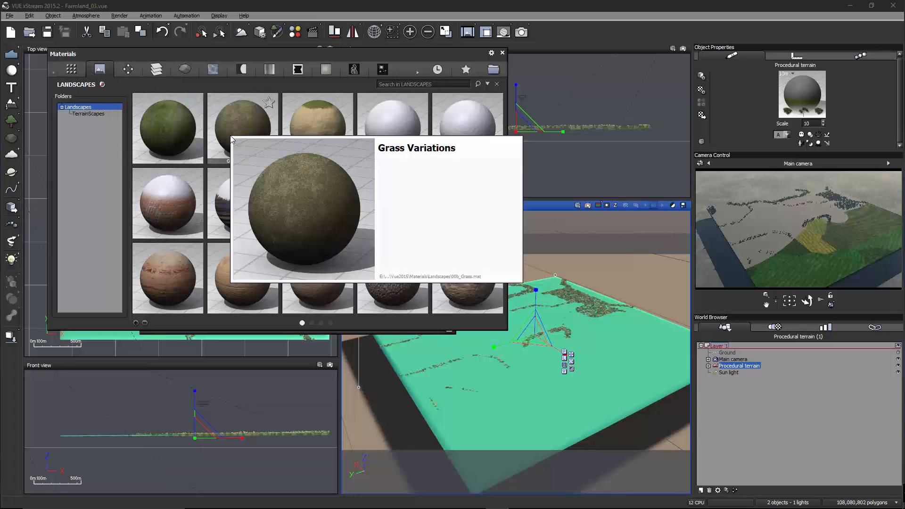
mouse_move(230, 133)
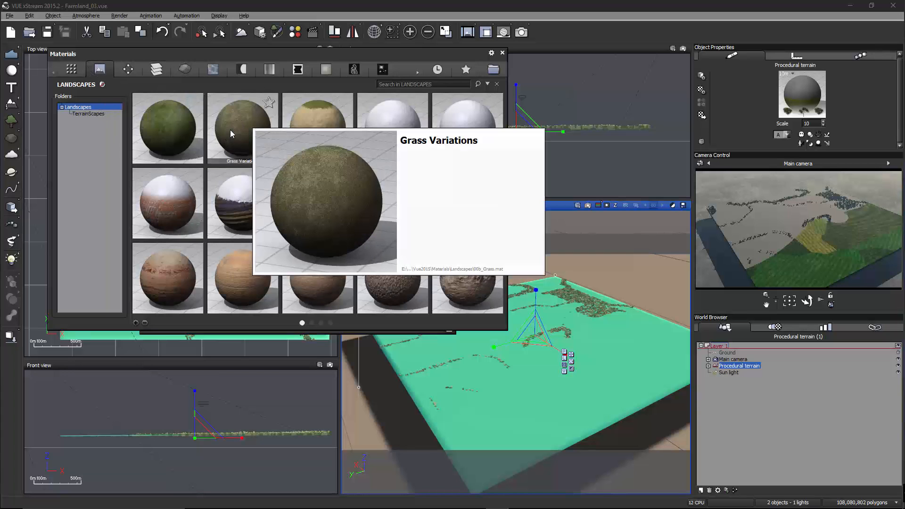
double_click(230, 113)
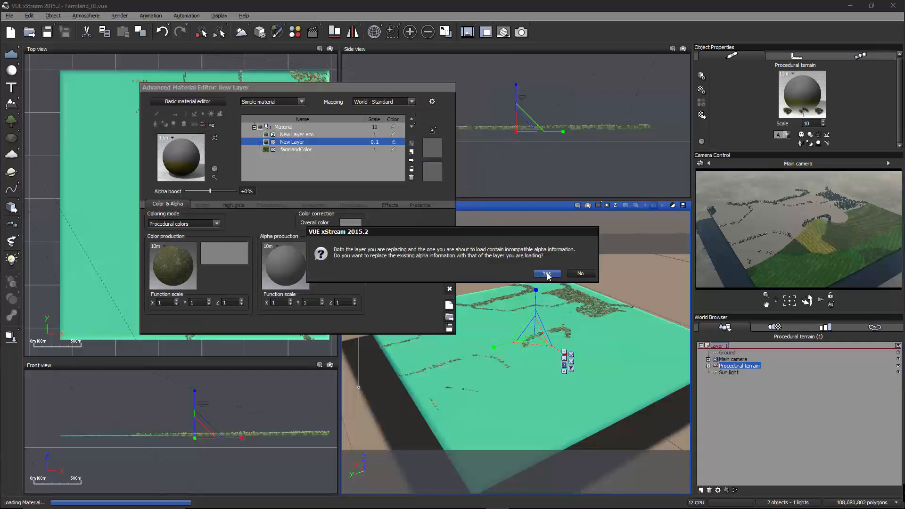
click(547, 274)
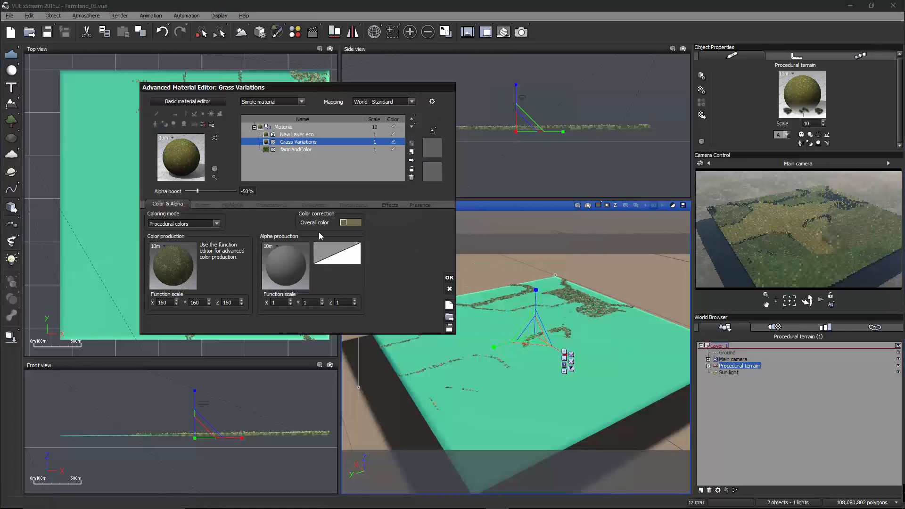
- Shift the Grass Variations layer's overall color to a darker, slightly browner tone
click(350, 222)
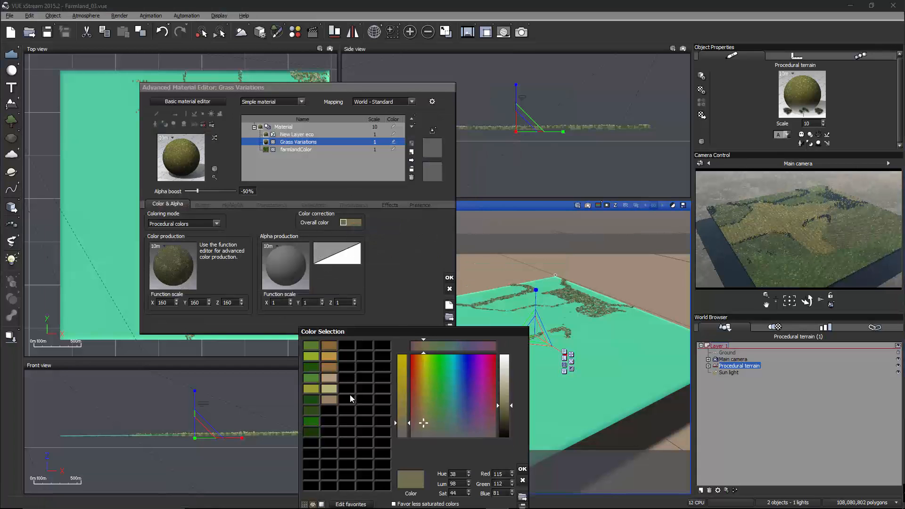
drag(507, 407, 488, 410)
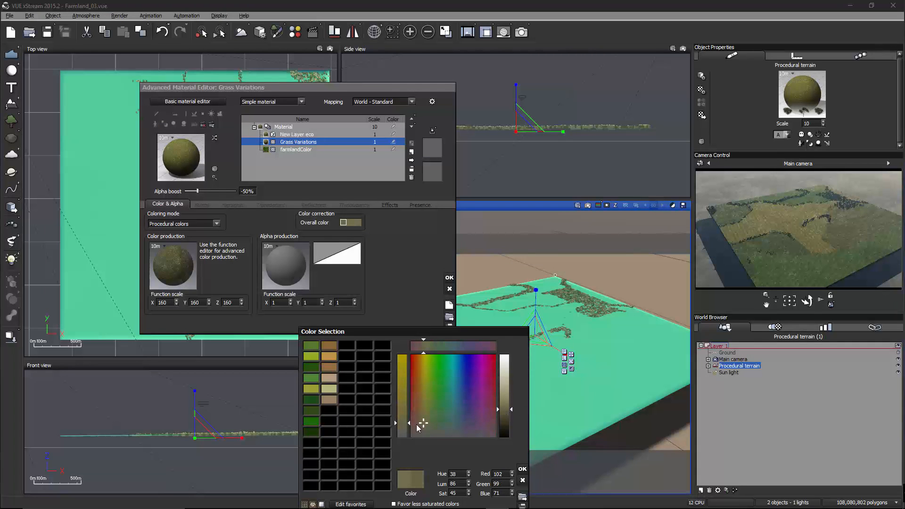
drag(417, 428, 420, 421)
click(522, 469)
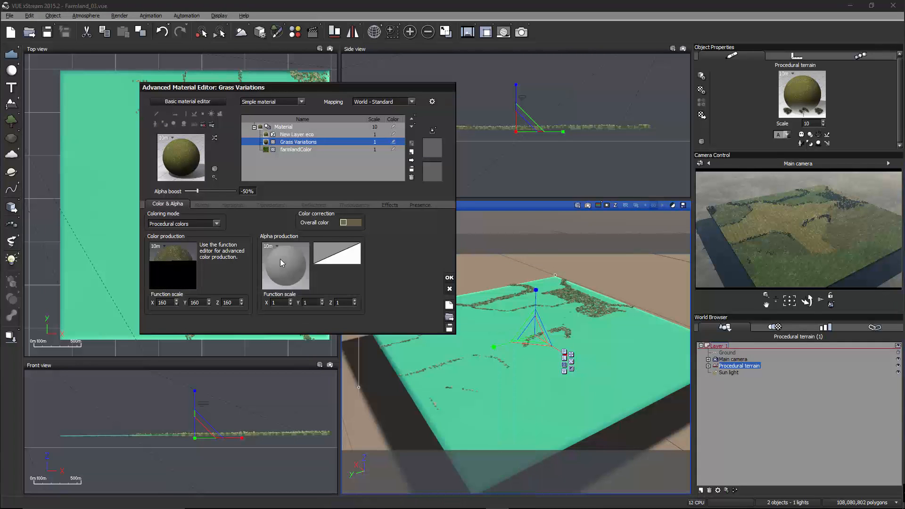
- In the Grass Variations color function, set the upper Color Variation Map's starting key color to brown (148, 110, 61) and its Roughness to about 1.1
right_click(182, 261)
click(196, 266)
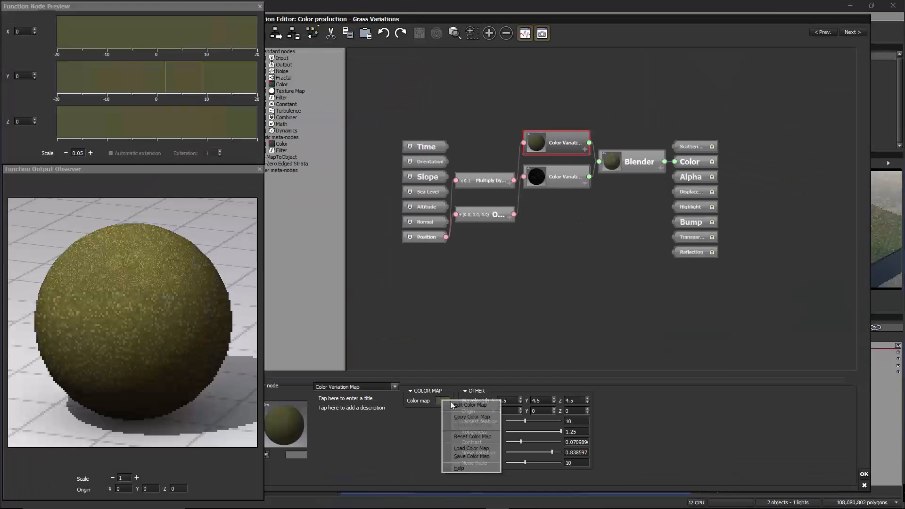
click(442, 401)
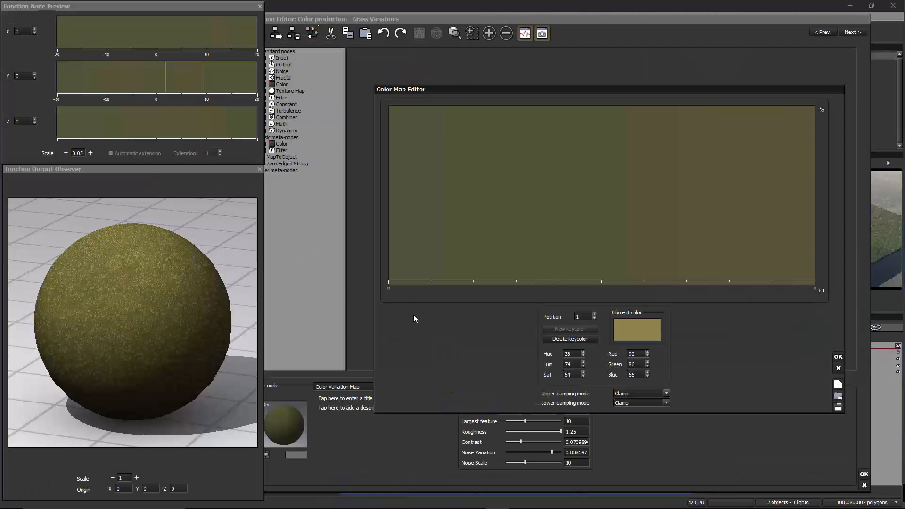
click(632, 325)
click(534, 296)
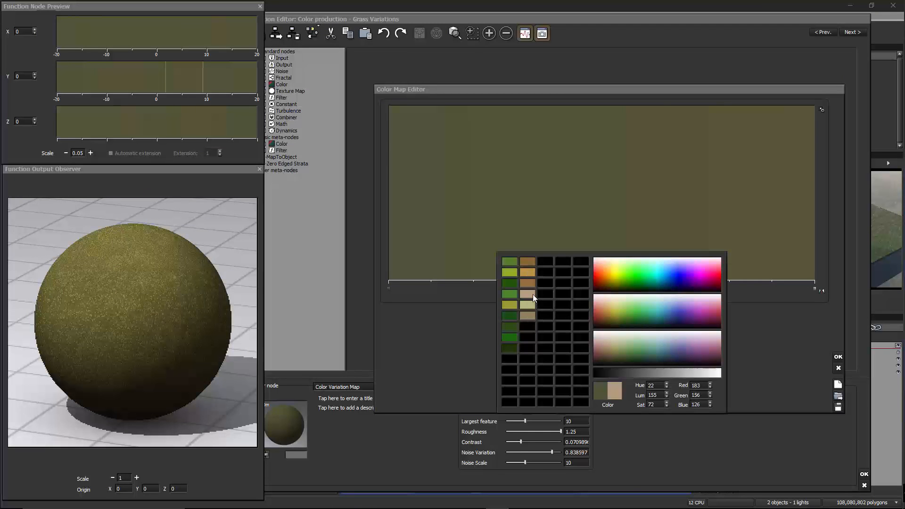
click(528, 284)
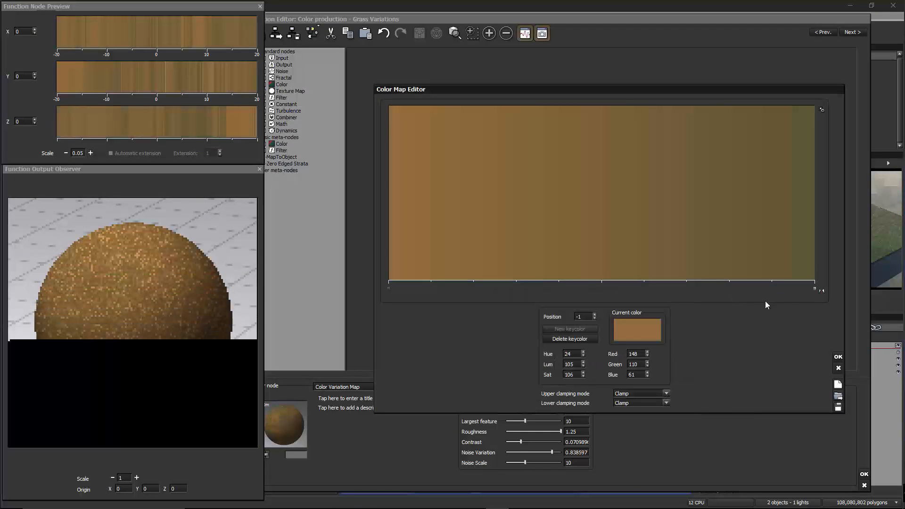
click(838, 357)
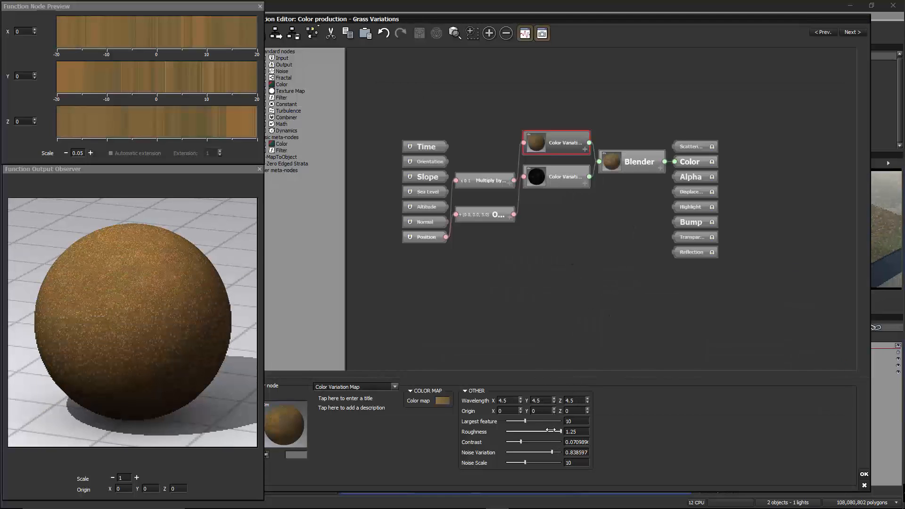
drag(537, 431, 543, 431)
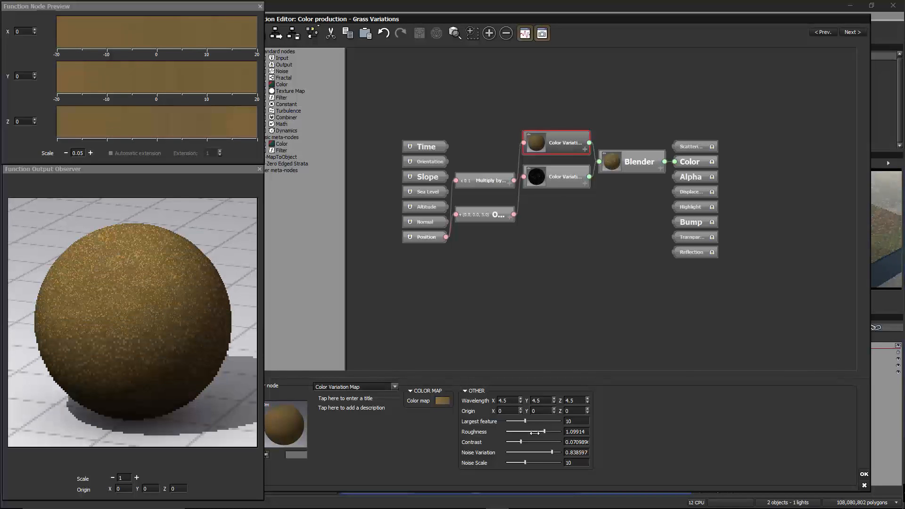
- Set the upper Color Variation Map's Roughness to about 1.23 and Largest feature to about 31, the lower map's Roughness to about 1.09, and accept
drag(520, 431, 564, 431)
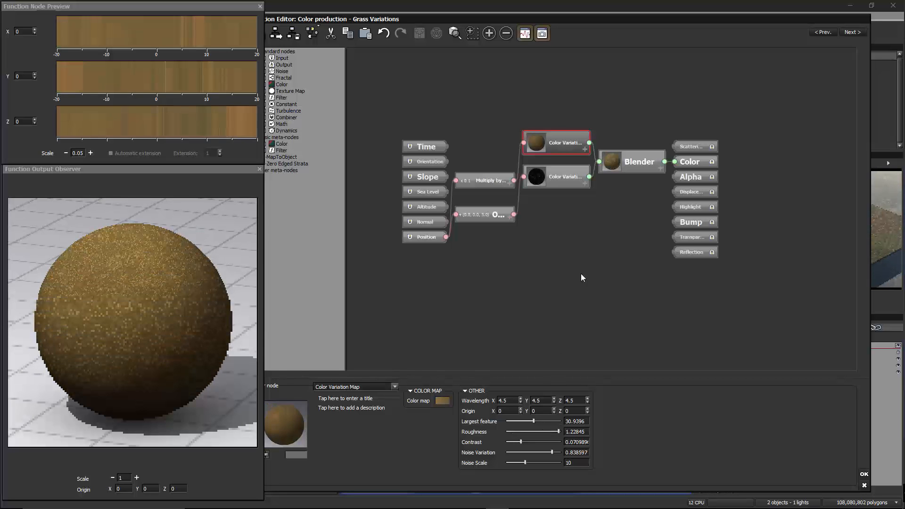
drag(582, 277, 568, 284)
click(544, 188)
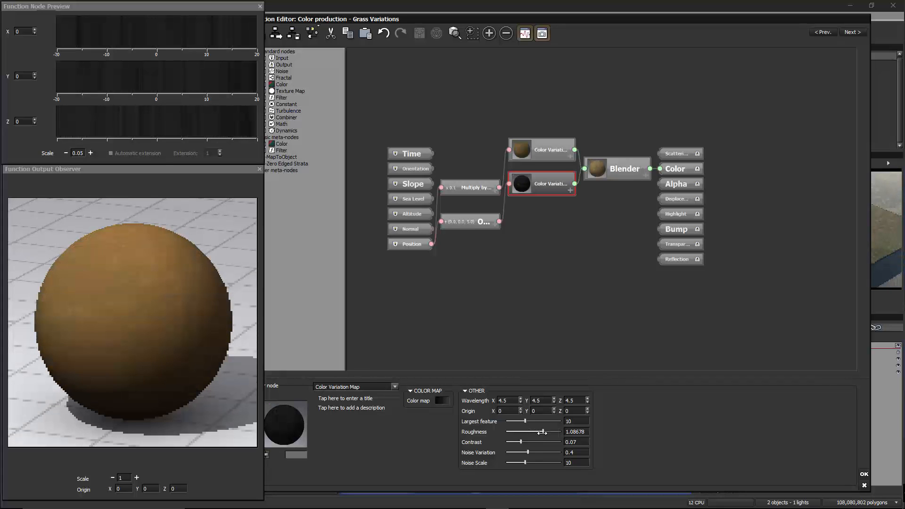
drag(578, 224, 575, 234)
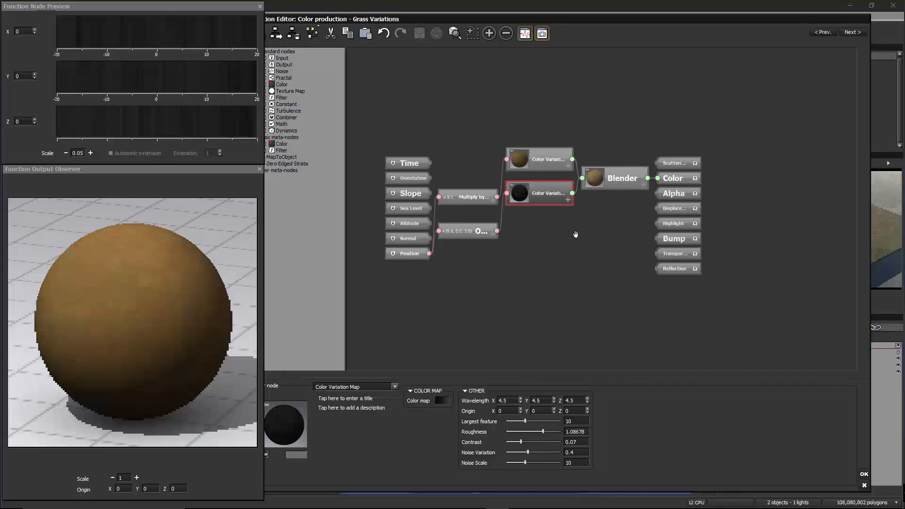
click(864, 474)
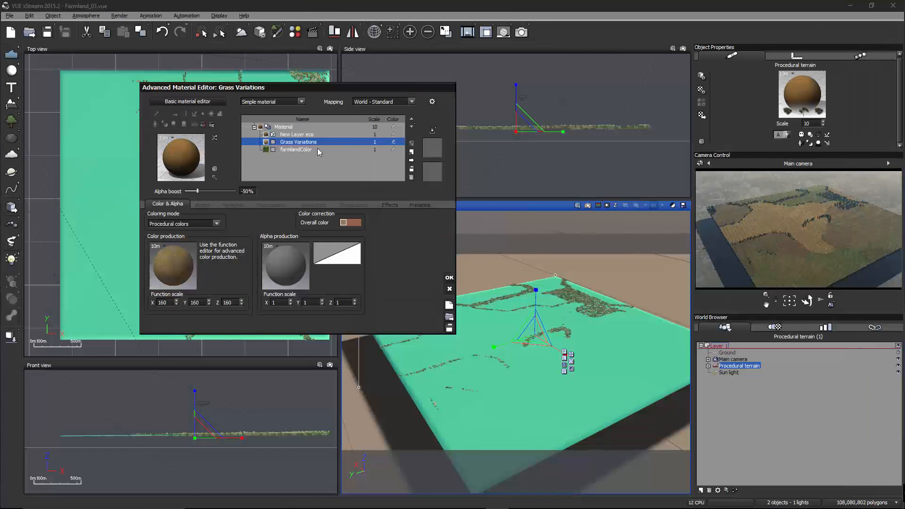
- Set the Grass Variations layer's Alpha boost to 0%
click(249, 191)
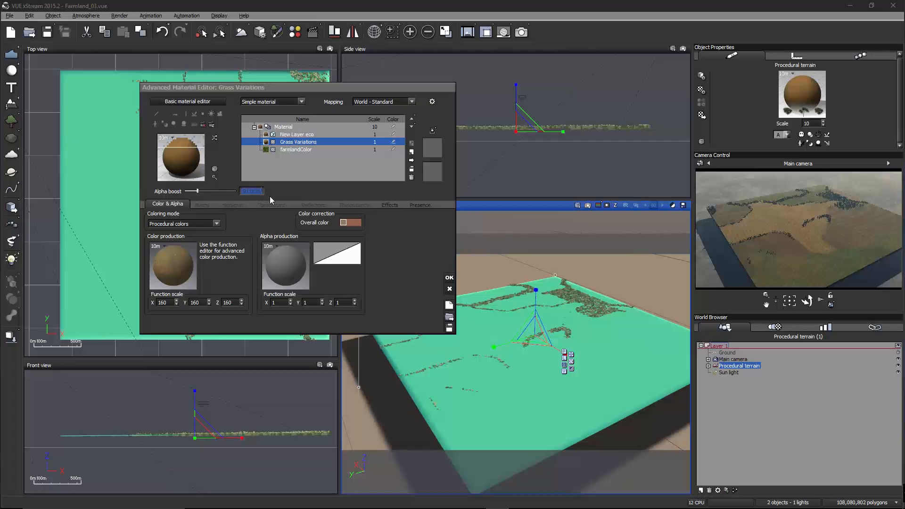
text(0)
key(Return)
click(288, 135)
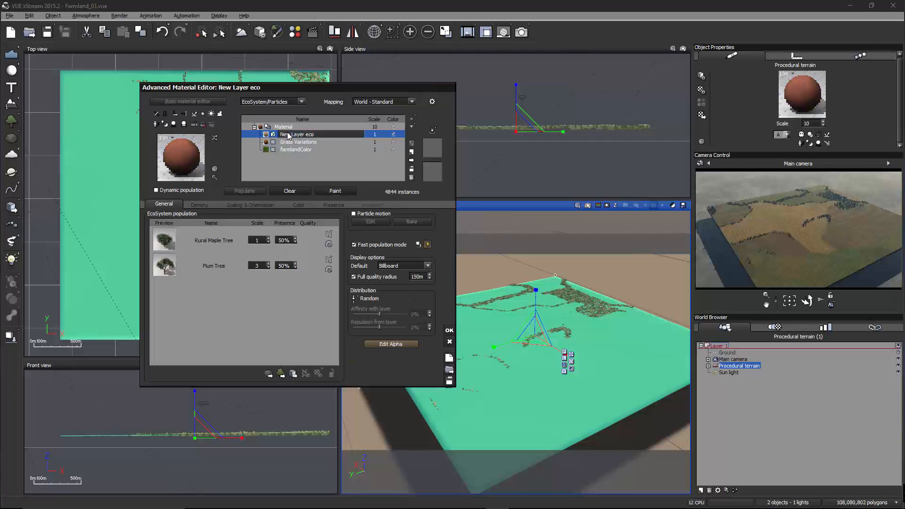
- Copy the border chain, from the Vector Operations node and both Clumps nodes through the Map node, out of the farmlandColor color function
click(293, 149)
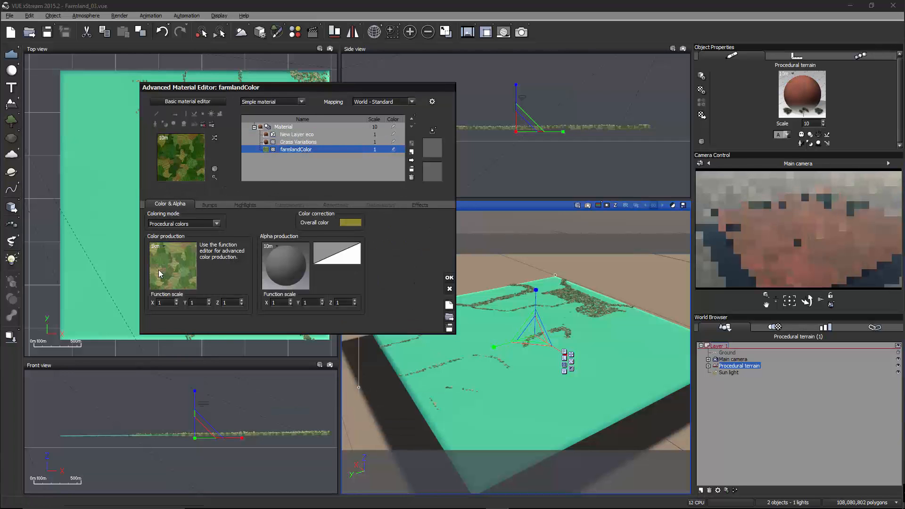
double_click(196, 280)
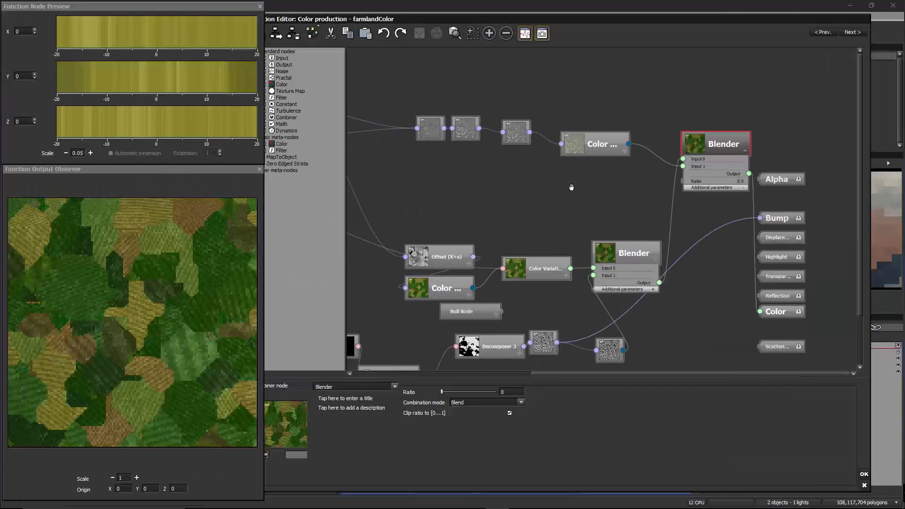
drag(669, 176, 358, 96)
middle_drag(556, 158, 651, 168)
drag(763, 175, 403, 96)
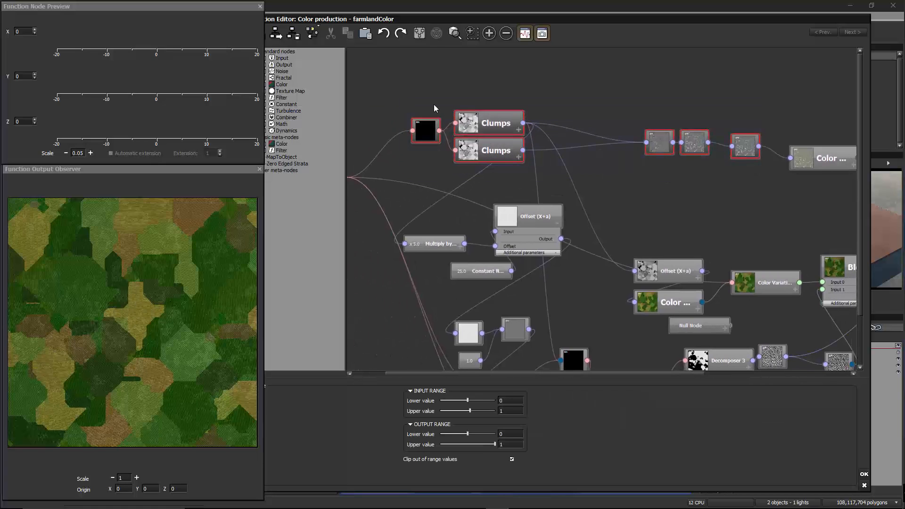
click(864, 474)
- Reset the Grass Variations layer's overall color correction
click(282, 141)
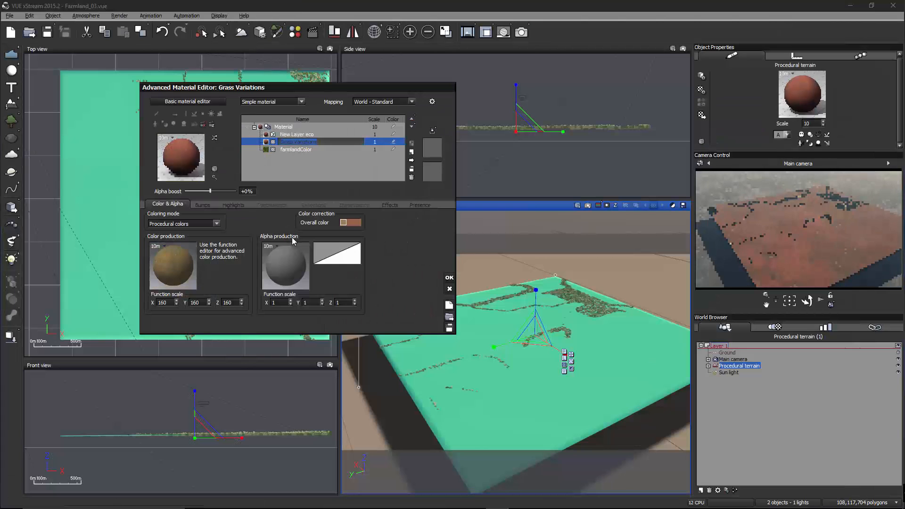
right_click(362, 225)
click(377, 233)
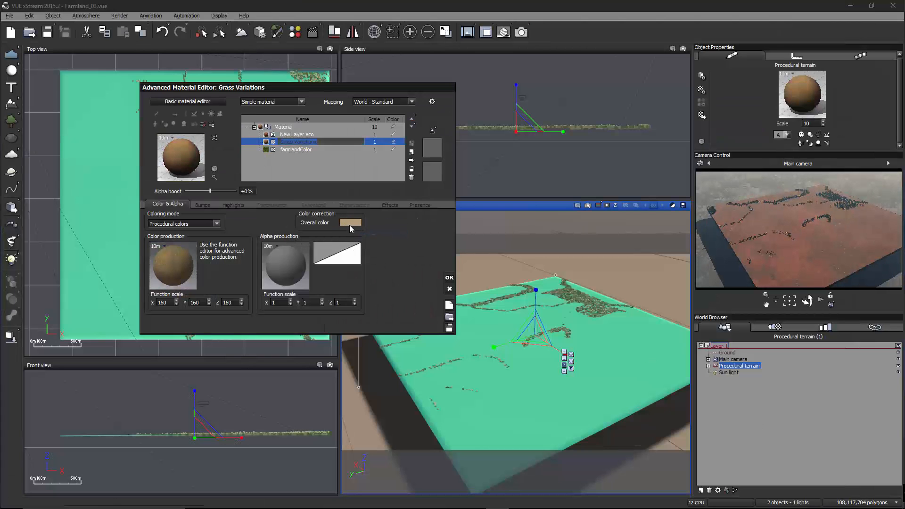
- Paste the border chain into the Grass Variations alpha function, place it above the existing nodes, and connect its Vector Operations node to the Position input
right_click(295, 266)
click(308, 269)
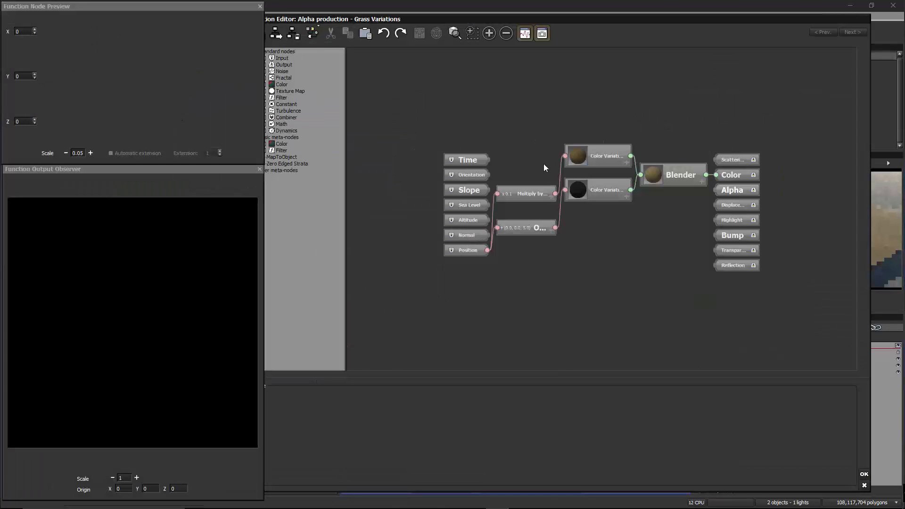
key(ctrl+v)
middle_drag(463, 189, 545, 162)
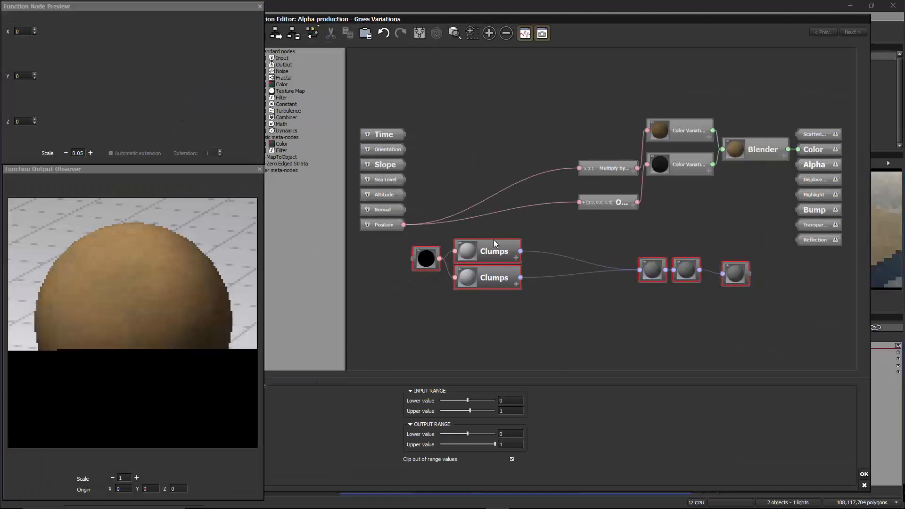
drag(493, 241, 508, 39)
middle_drag(531, 116, 561, 178)
click(491, 213)
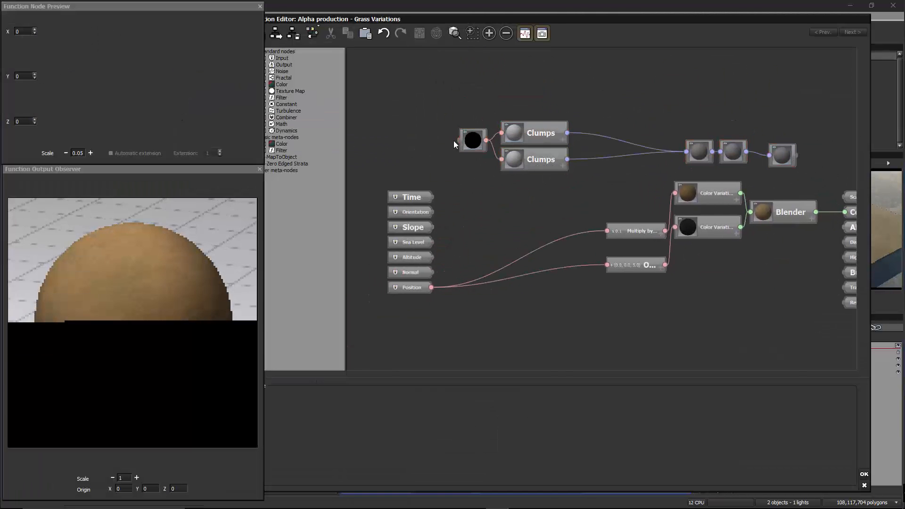
drag(458, 141, 416, 287)
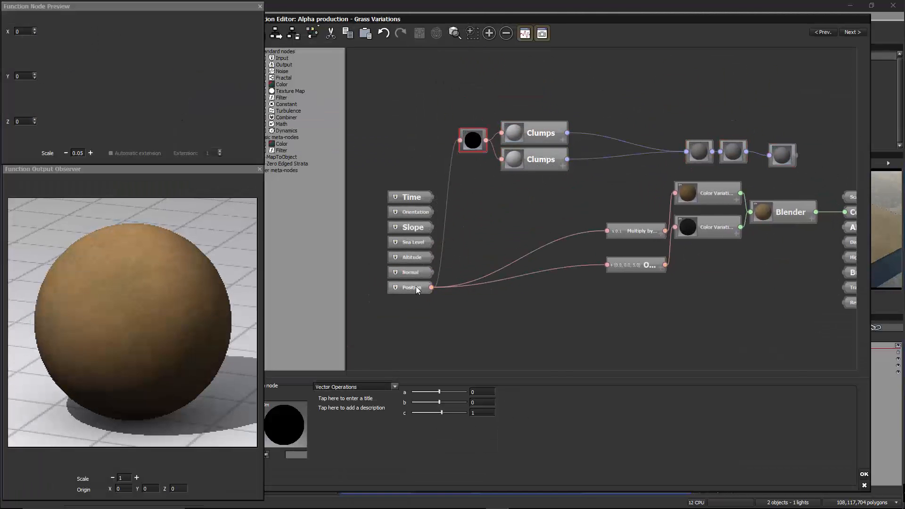
- Set the final Map node's output range to lower 1 and upper -1, connect it to the Alpha output, and accept the function
middle_drag(496, 194, 395, 187)
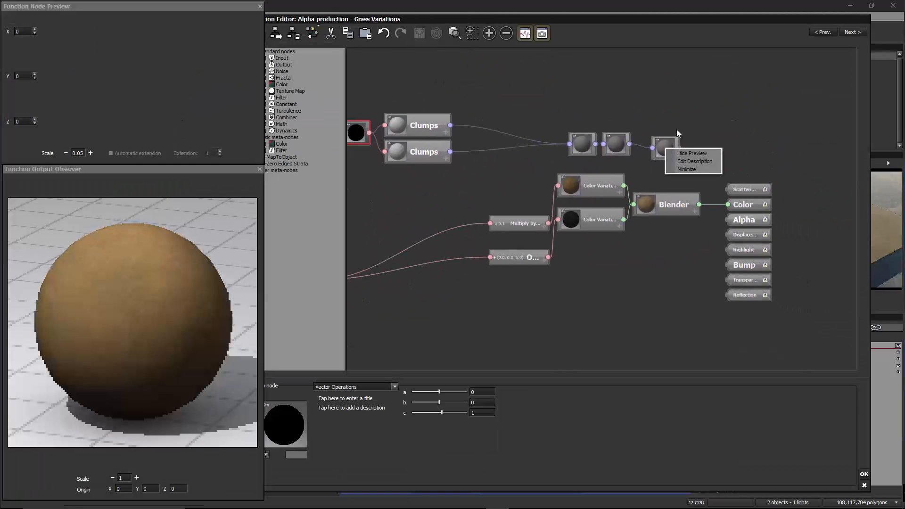
click(677, 130)
click(670, 153)
middle_drag(688, 141, 639, 124)
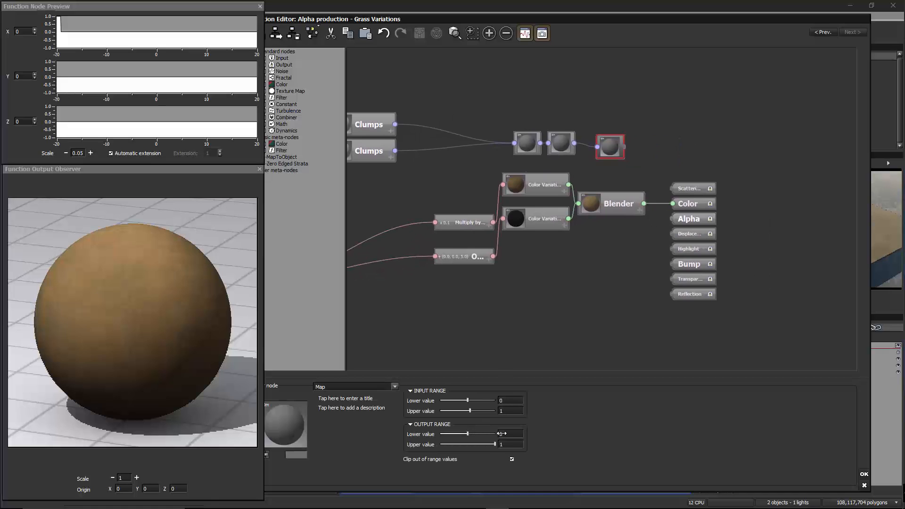
drag(502, 434, 413, 445)
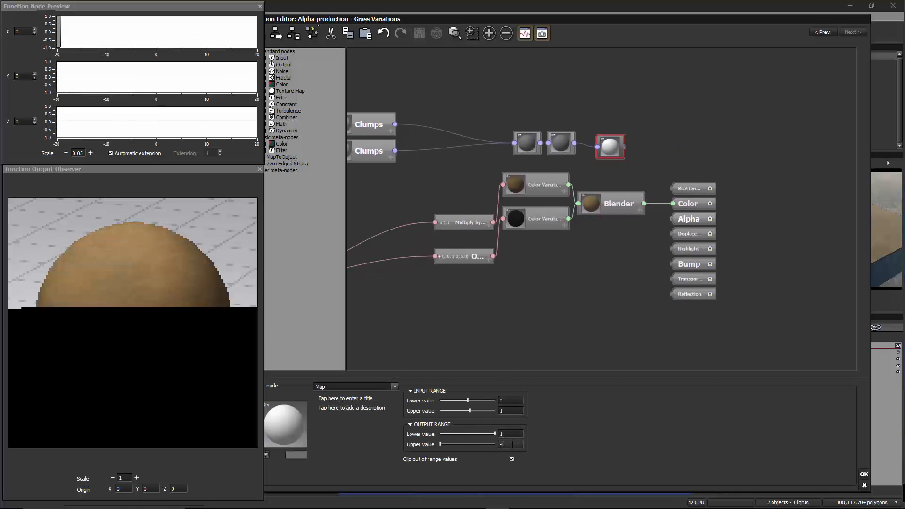
drag(624, 147, 672, 218)
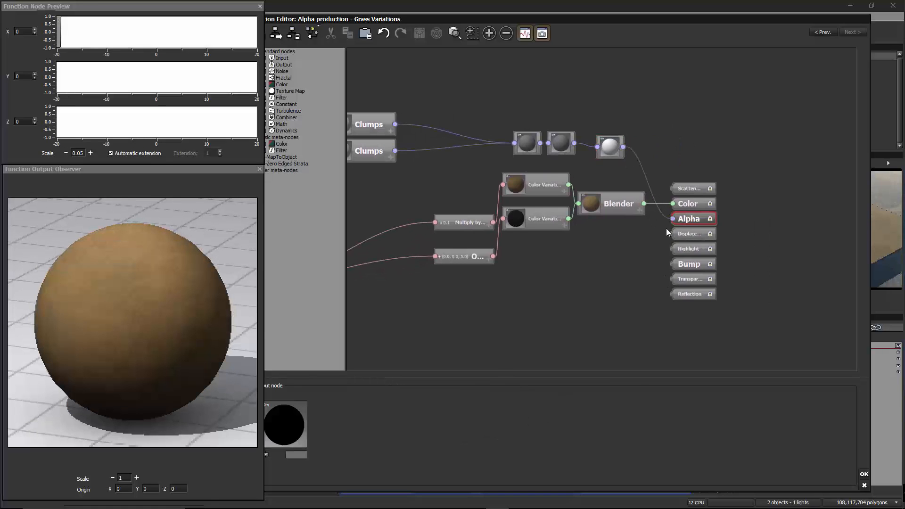
click(864, 475)
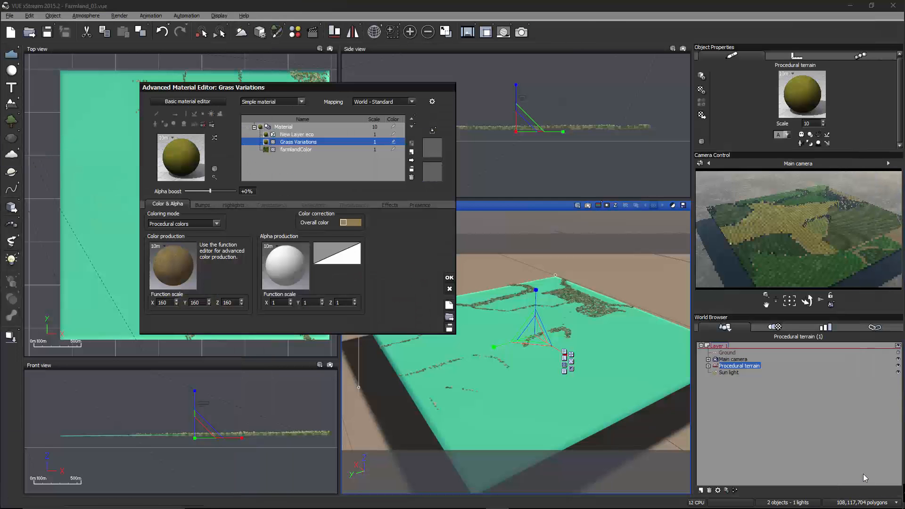
- Accept the terrain material and render the main camera view to check the field borders
click(450, 282)
click(521, 31)
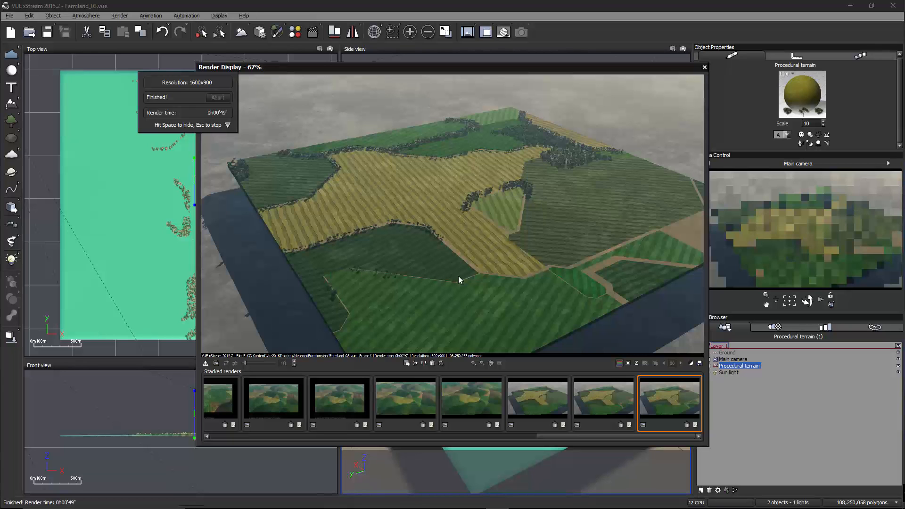
click(704, 67)
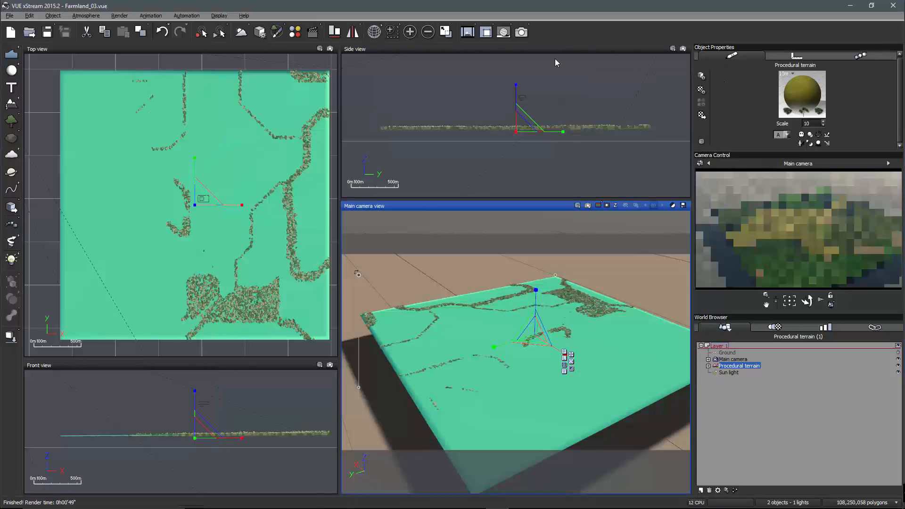
- Enable the Turbulence global transformation on the Grass Variations layer and inspect the field borders up close
double_click(801, 93)
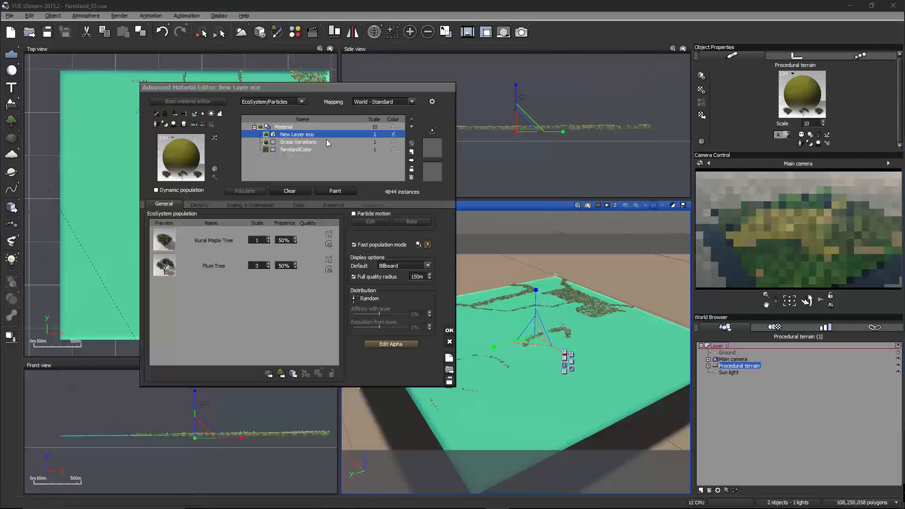
click(326, 141)
click(416, 205)
click(390, 204)
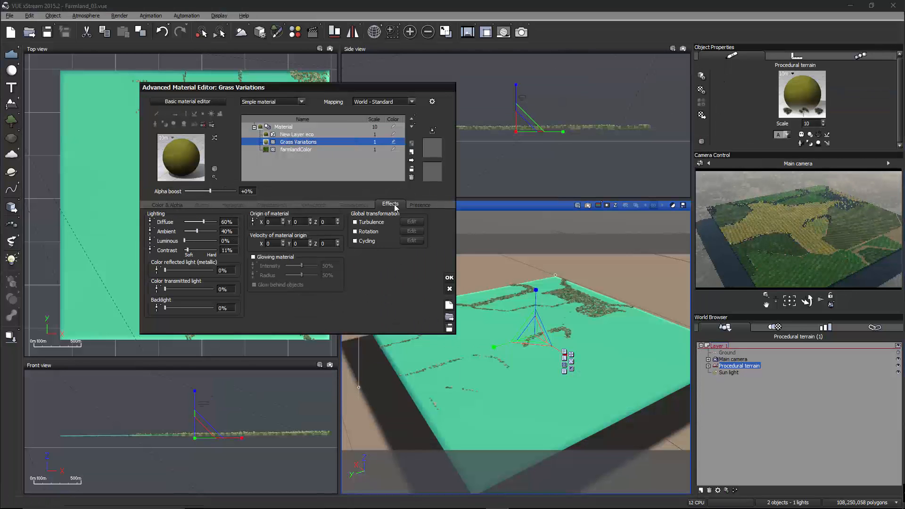
click(372, 222)
scroll(599, 329, up, 5)
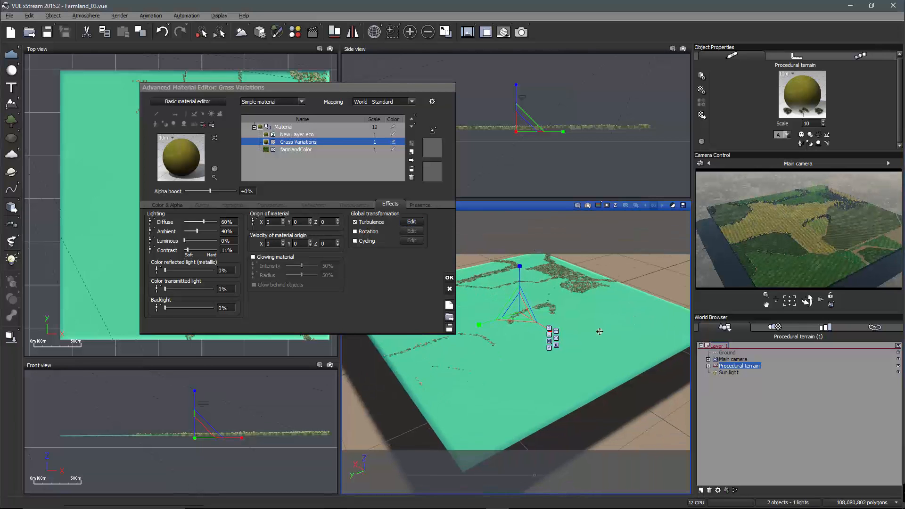
scroll(599, 329, up, 5)
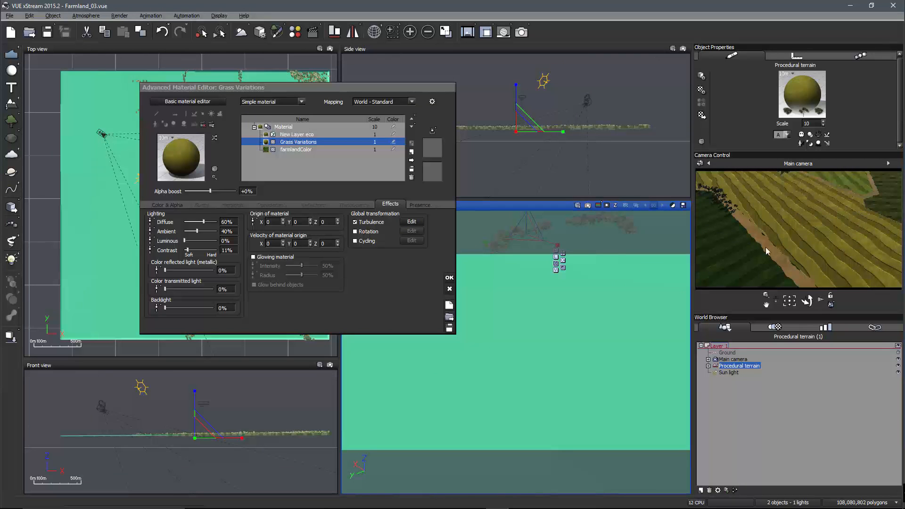
scroll(567, 361, down, 5)
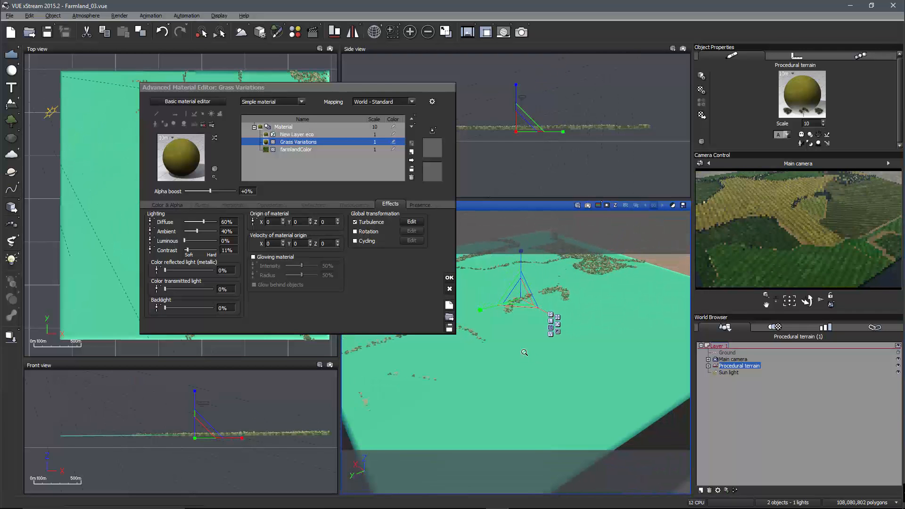
scroll(523, 341, down, 3)
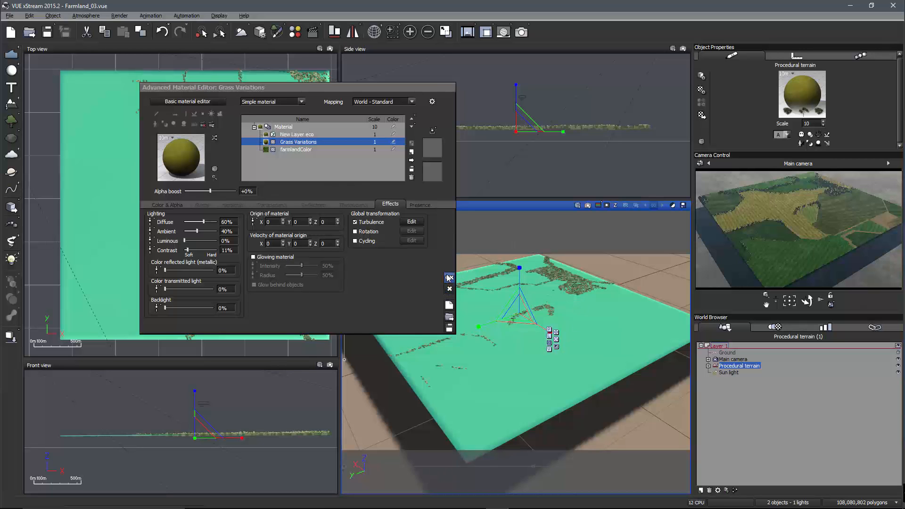
- Enable Dynamic population for the New Layer eco layer and accept the material
click(309, 135)
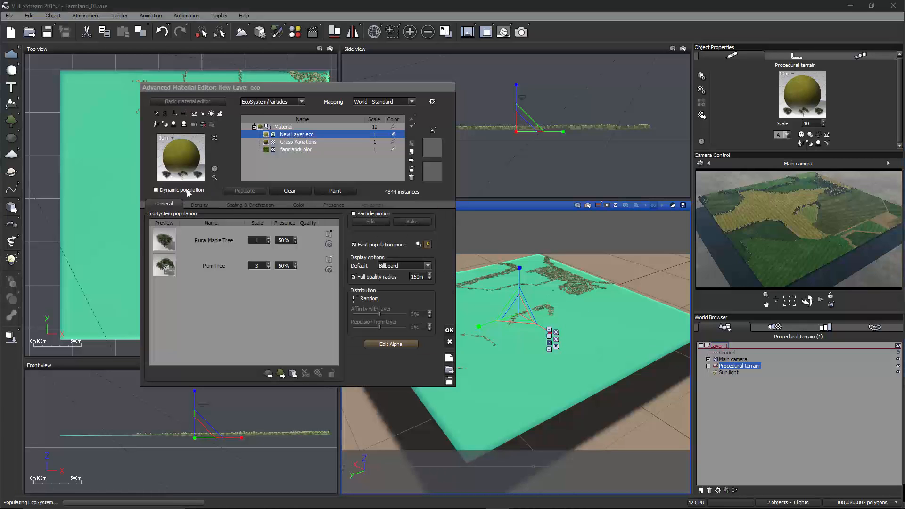
click(189, 190)
click(449, 330)
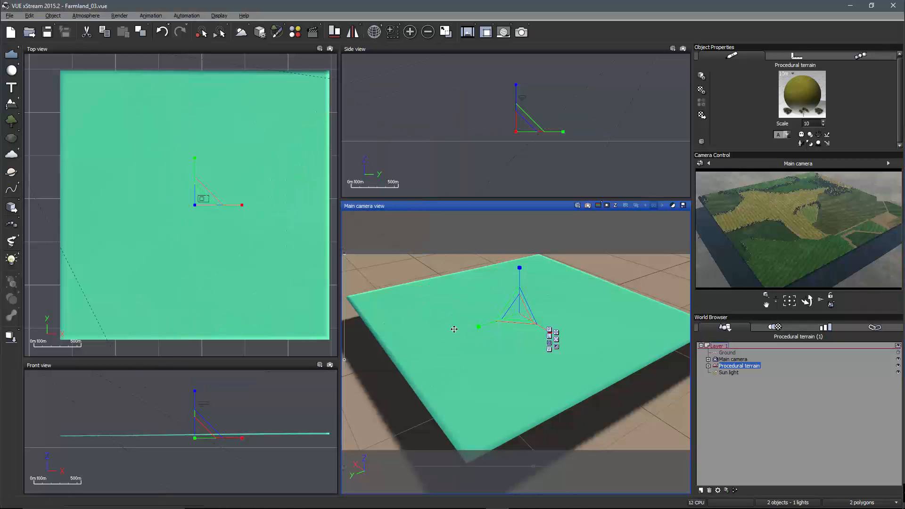
- Scale the procedural terrain up uniformly to about 15.56 km in X and Y
click(797, 55)
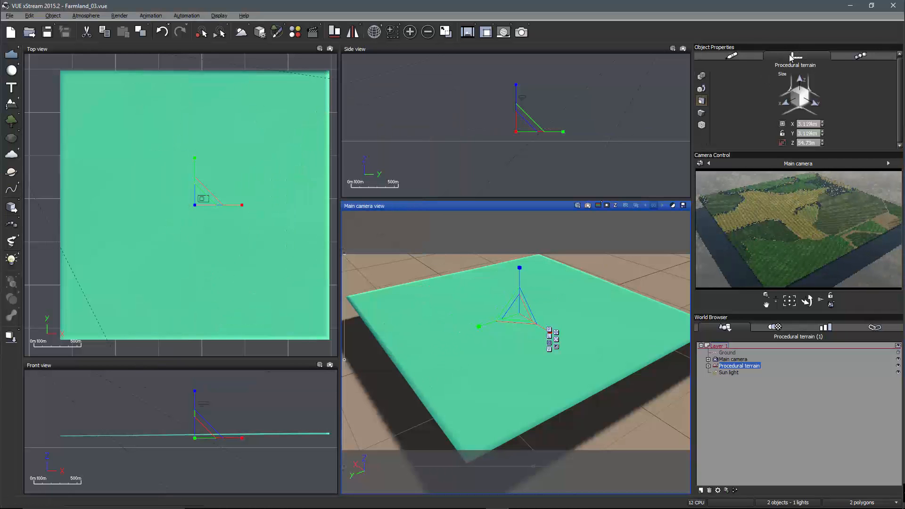
click(702, 101)
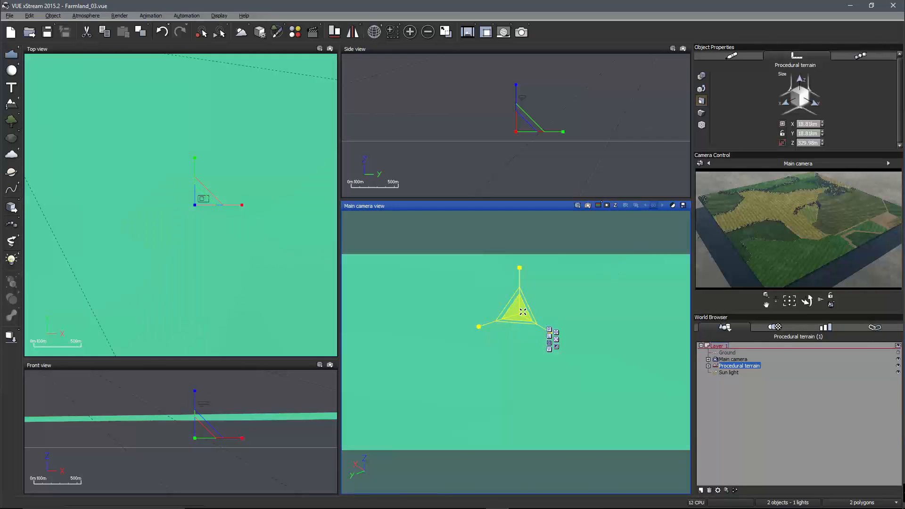
drag(523, 313, 506, 333)
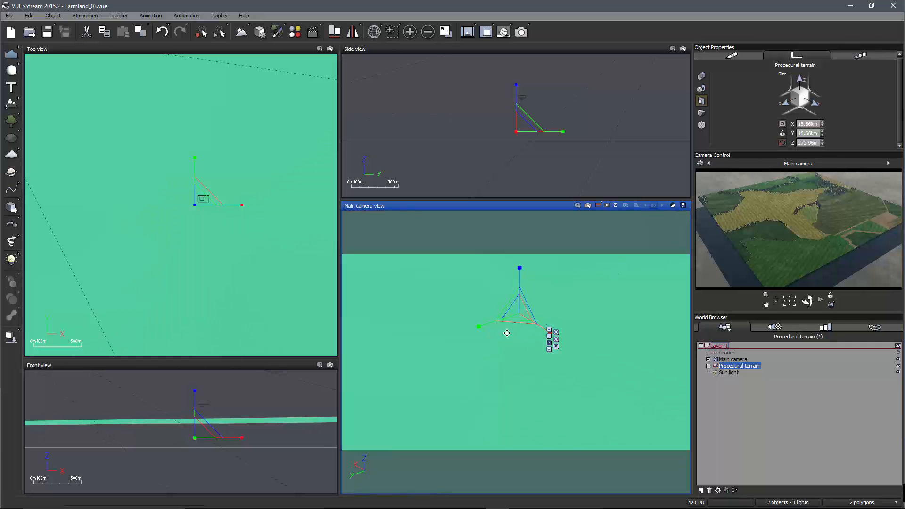
- Set the altitude production Scale of the procedural terrain to 1 in the Terrain Editor and accept
double_click(479, 344)
key(BackSpace)
key(Return)
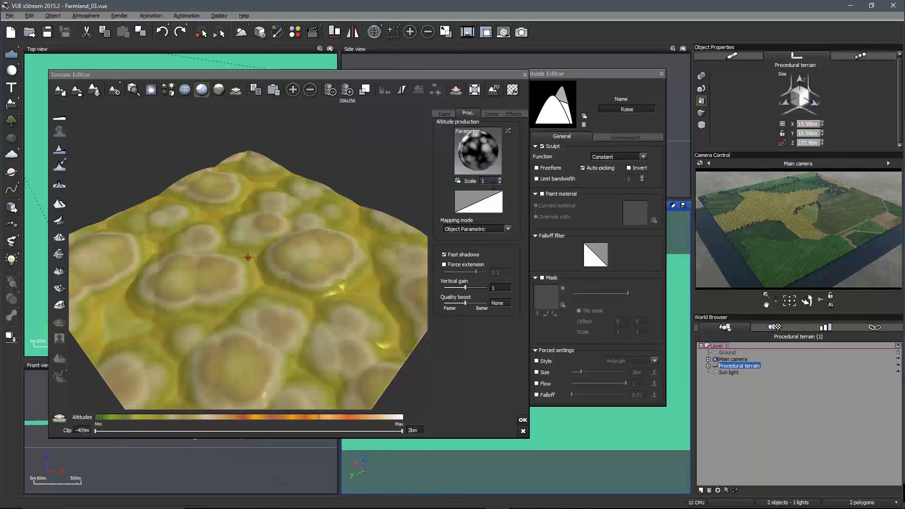
click(524, 420)
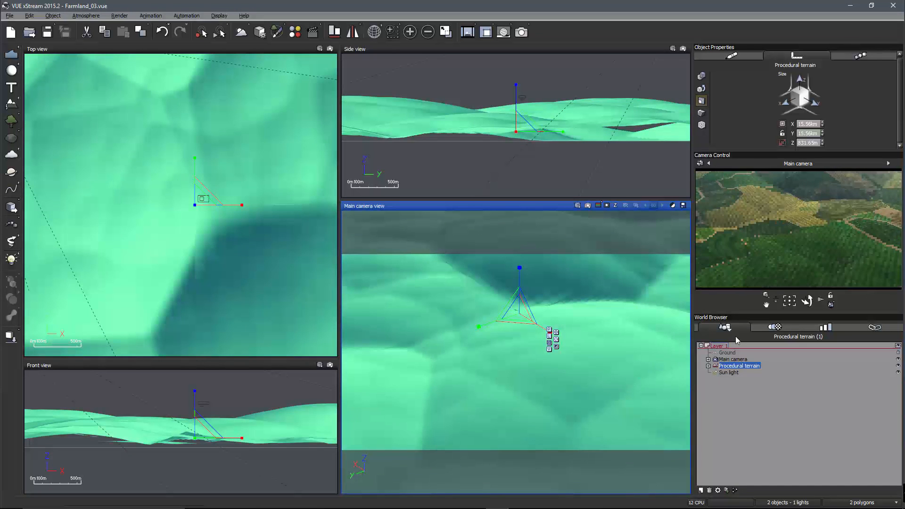
- Reframe the main camera to look across more of the procedural terrain's hills and render the scene to check it
right_drag(573, 396, 575, 380)
drag(810, 299, 754, 307)
scroll(474, 423, down, 2)
scroll(474, 422, down, 2)
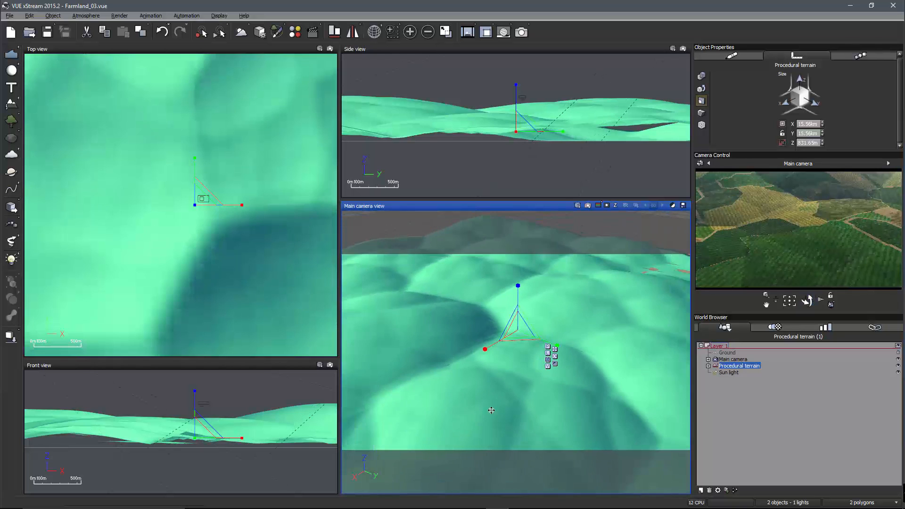
right_drag(490, 411, 540, 386)
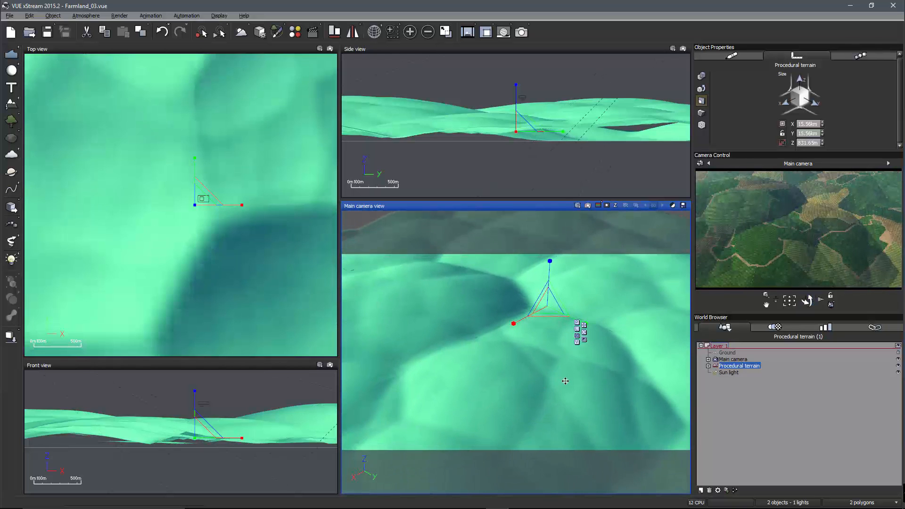
scroll(565, 380, down, 1)
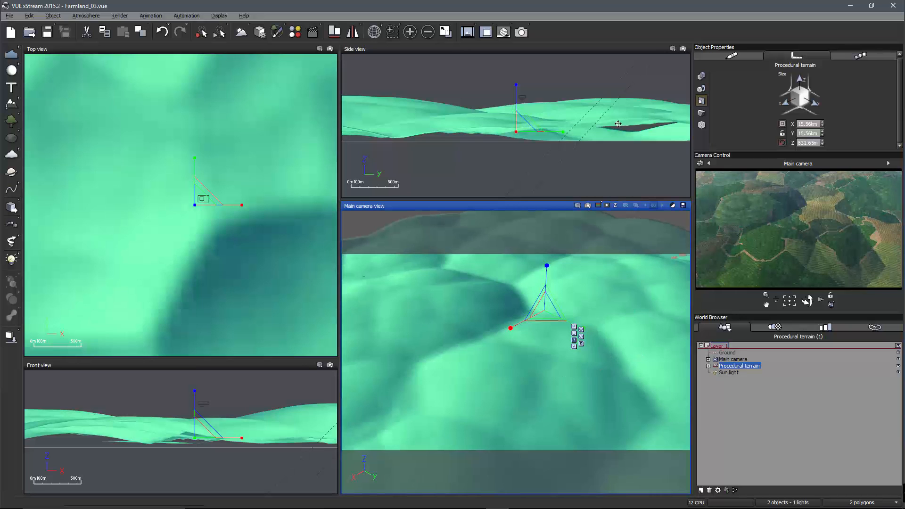
click(522, 31)
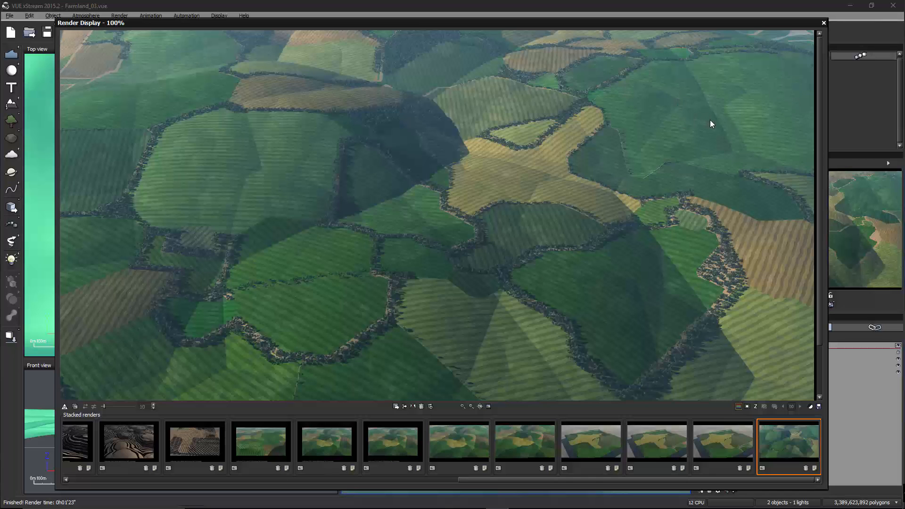
click(824, 23)
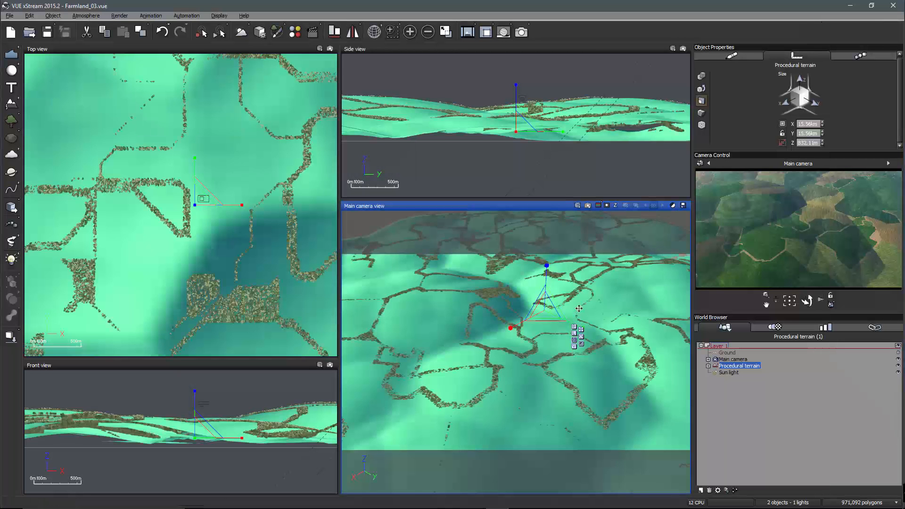
- Switch the noise of the terrain's altitude production Simple Fractal to Perlin Noises / Value-Gradient and inspect the output preview
double_click(587, 289)
right_click(470, 149)
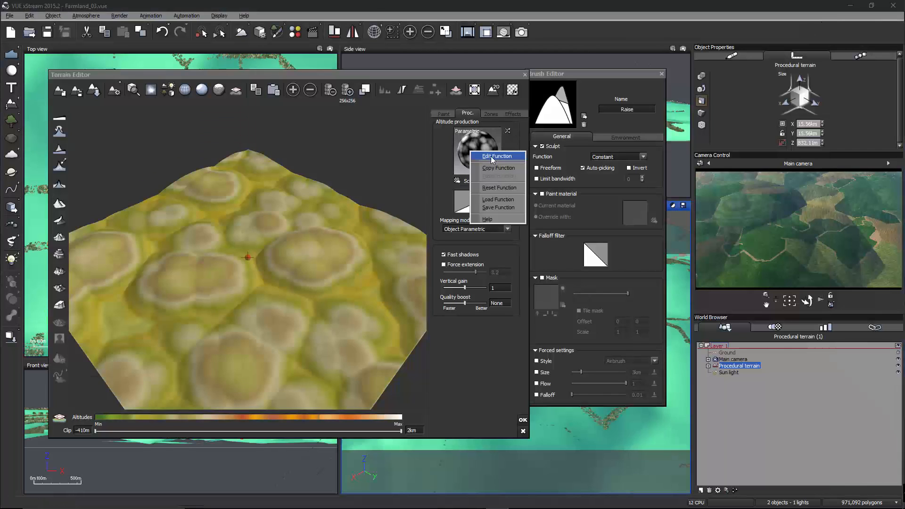
click(491, 156)
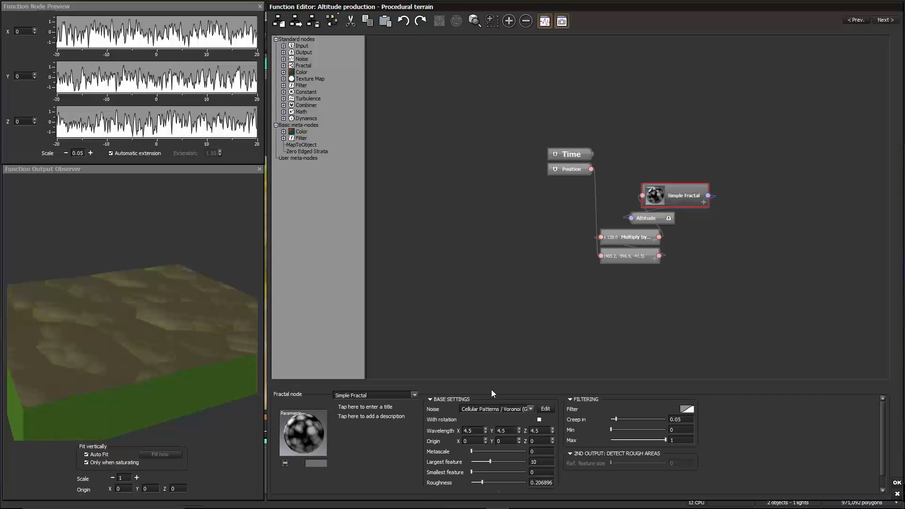
mouse_move(133, 306)
mouse_down()
mouse_move(123, 315)
mouse_move(136, 317)
mouse_up()
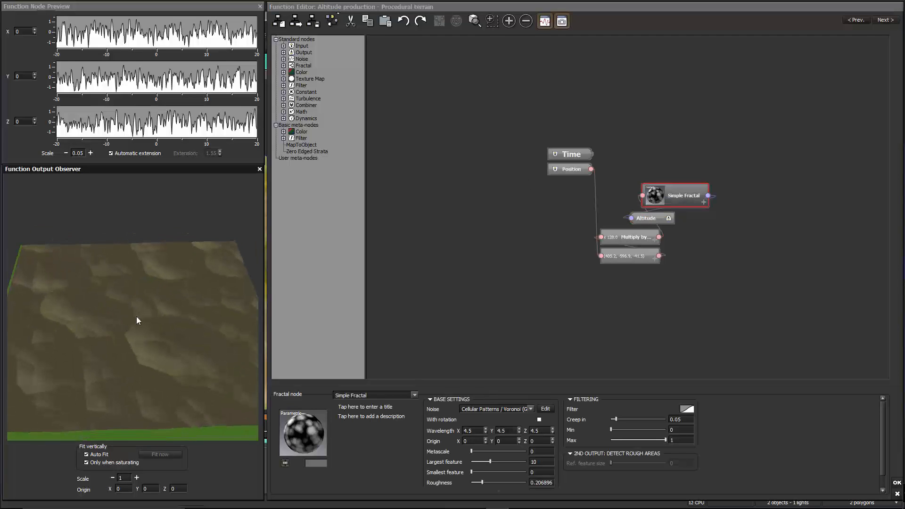
click(531, 409)
mouse_move(479, 476)
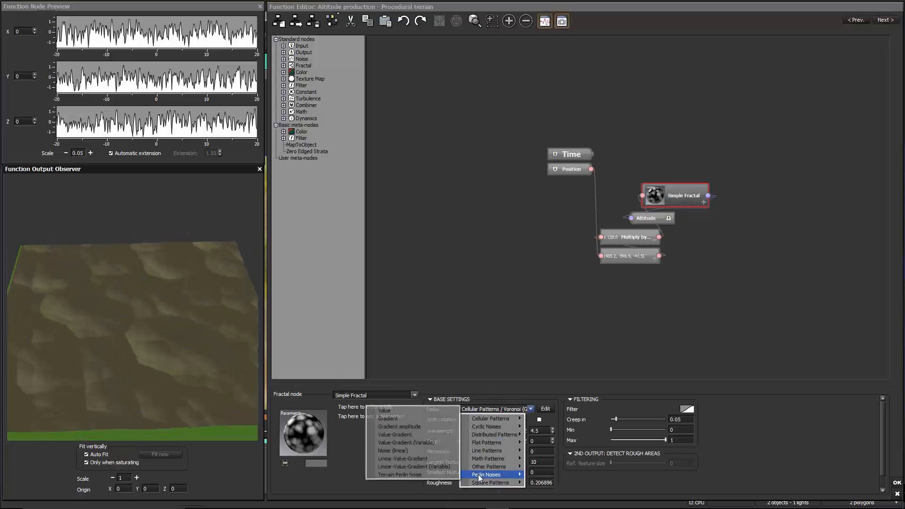
click(409, 442)
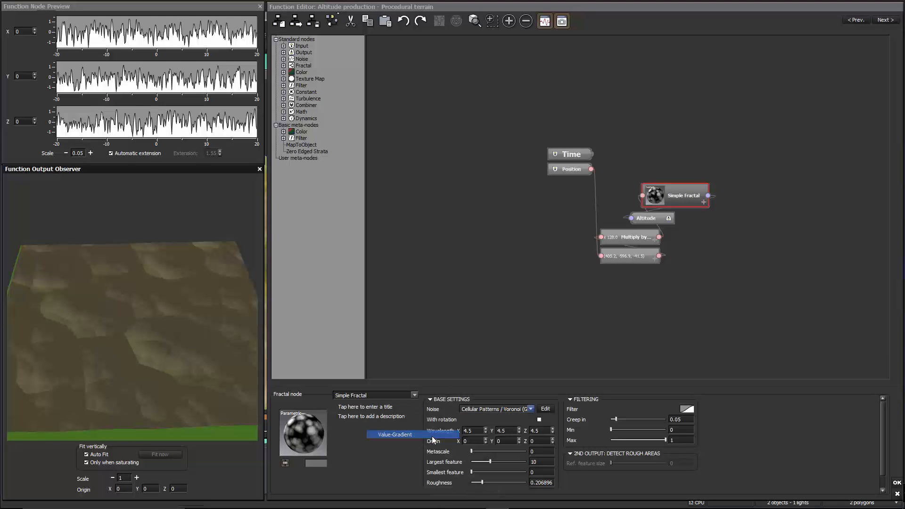
drag(173, 360, 183, 348)
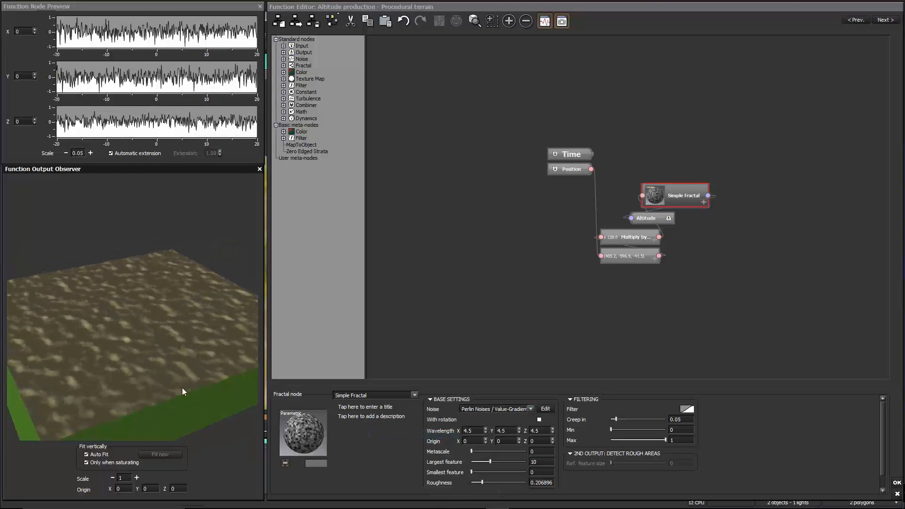
- Set the altitude fractal's Roughness to about 0.12 and Largest feature to about 22.74, then accept the function and the terrain
drag(497, 482, 513, 462)
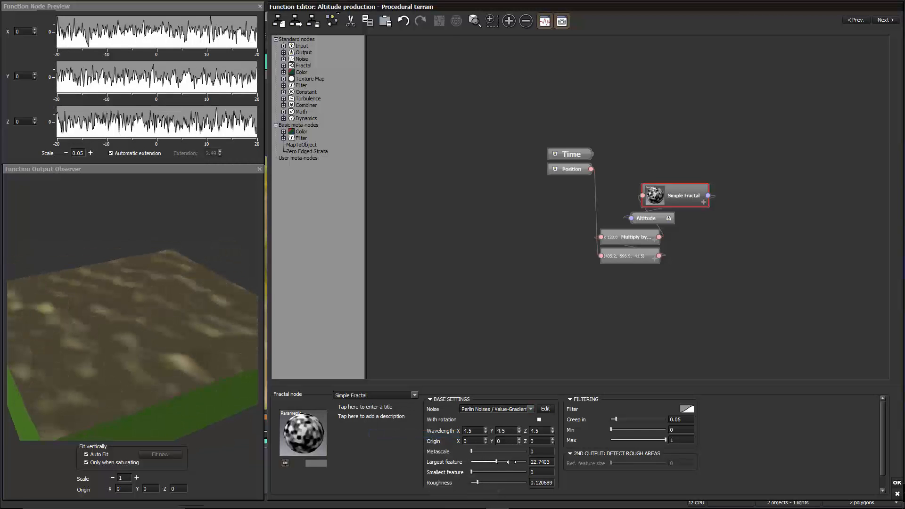
drag(202, 376, 180, 367)
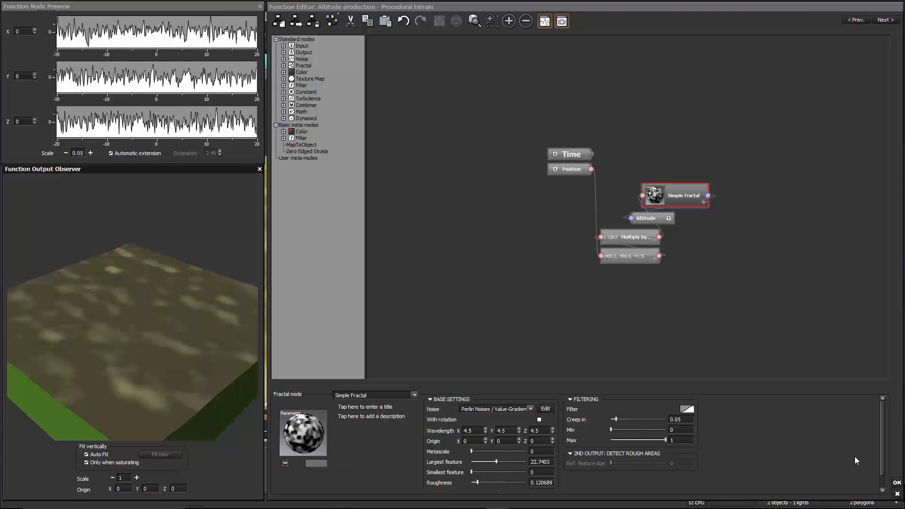
click(896, 482)
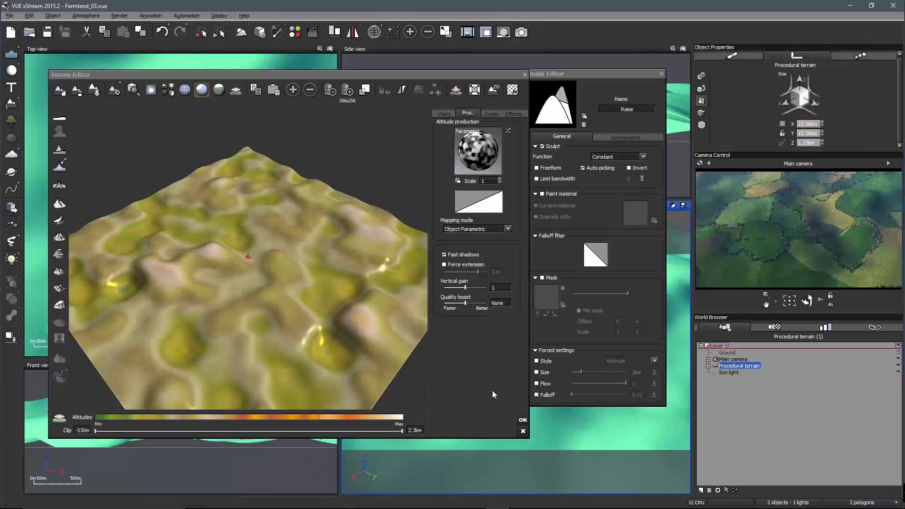
click(523, 420)
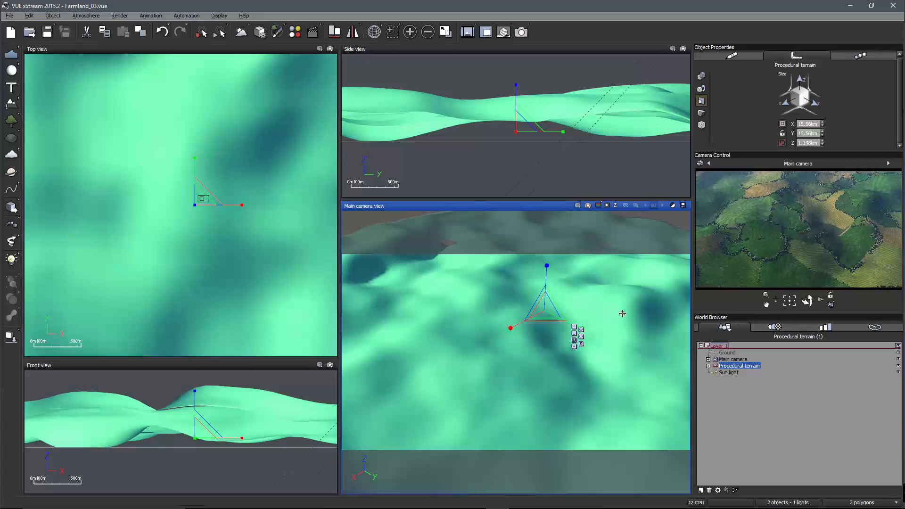
- Reframe the main camera at a lower angle over the reshaped hills and render the scene to check it
right_drag(613, 315, 573, 316)
right_drag(543, 349, 731, 284)
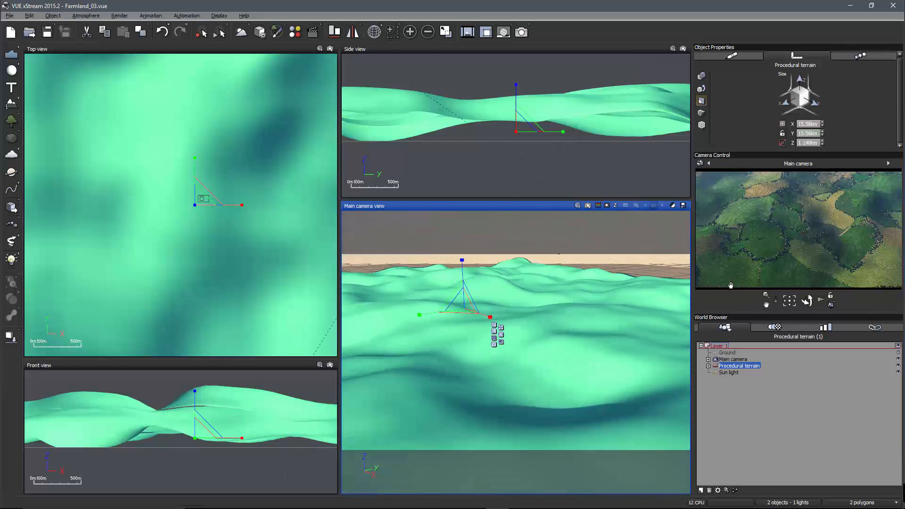
right_drag(545, 305, 573, 295)
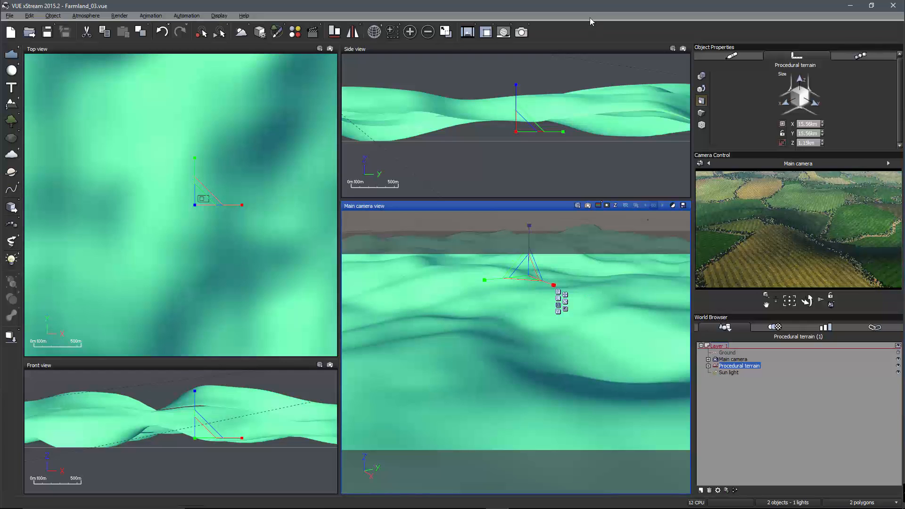
click(521, 31)
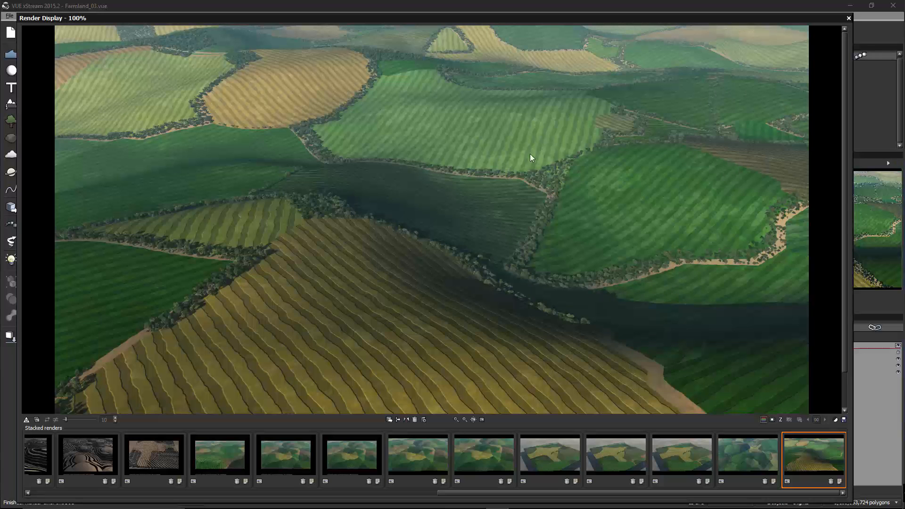
click(849, 18)
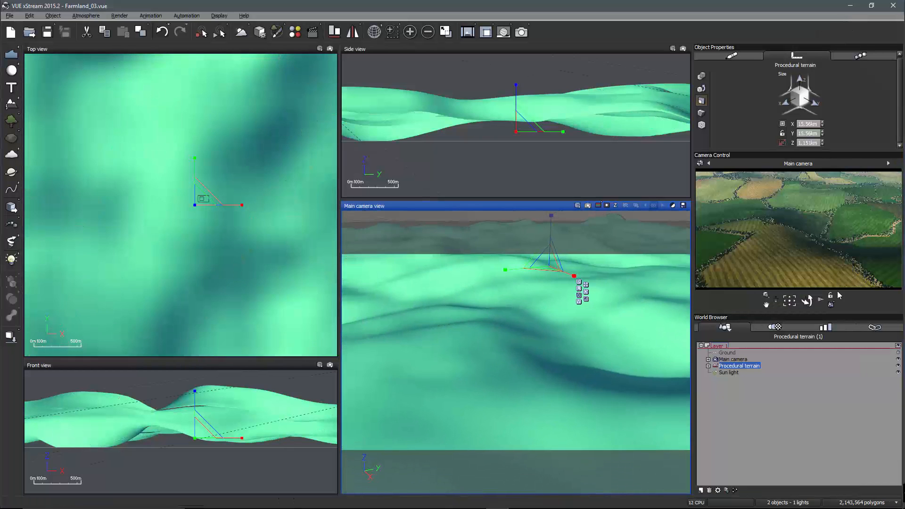
- Set the Overall density of the New Layer eco layer to 60% and confirm creating the EcoSystem
drag(807, 301, 507, 334)
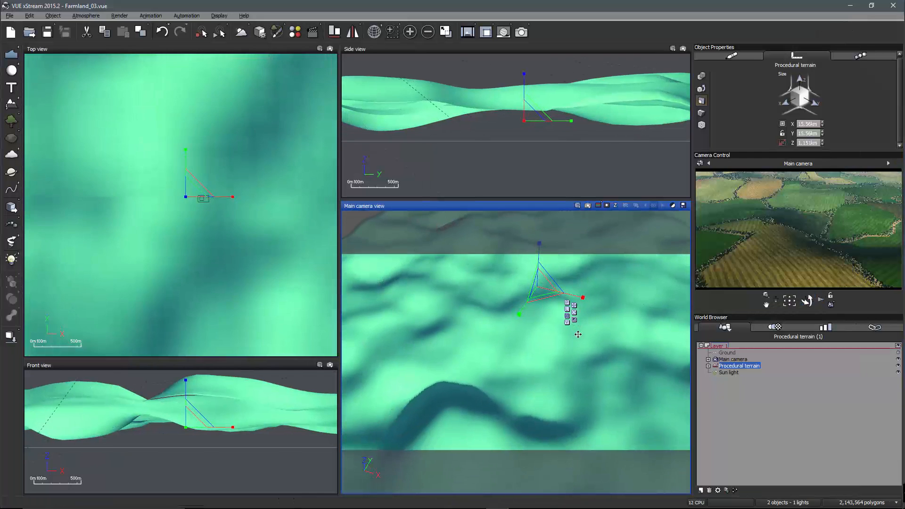
click(735, 56)
right_click(800, 96)
click(800, 98)
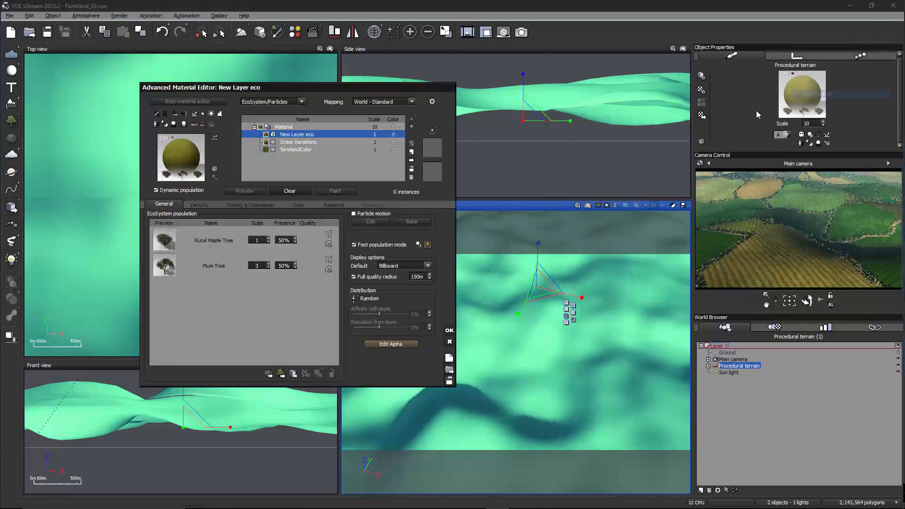
click(206, 206)
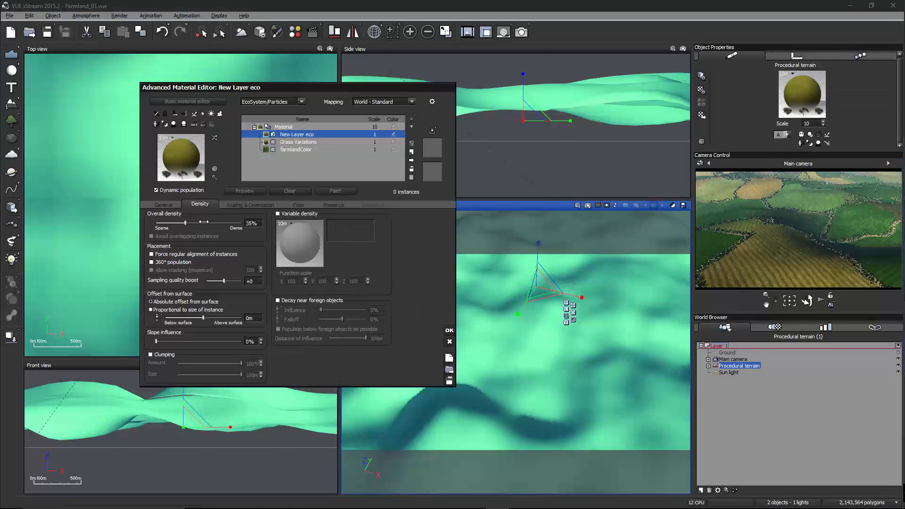
drag(195, 222, 217, 221)
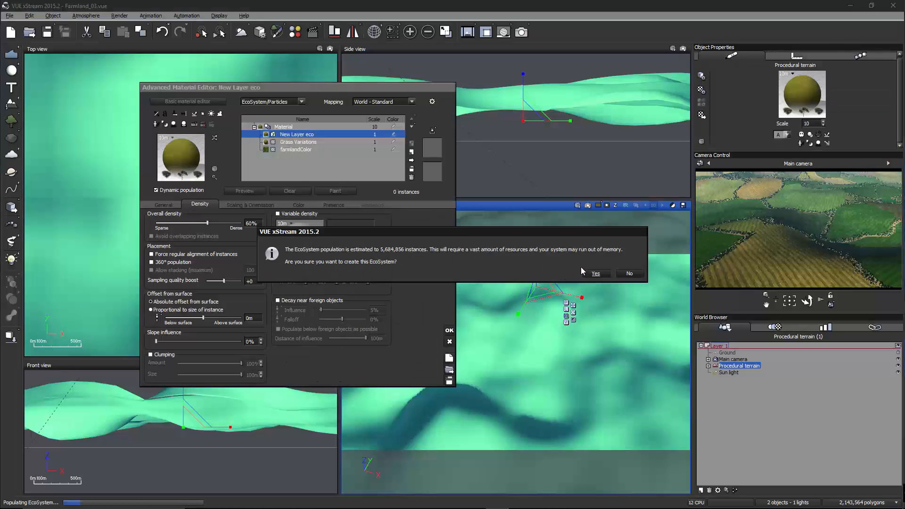
click(594, 273)
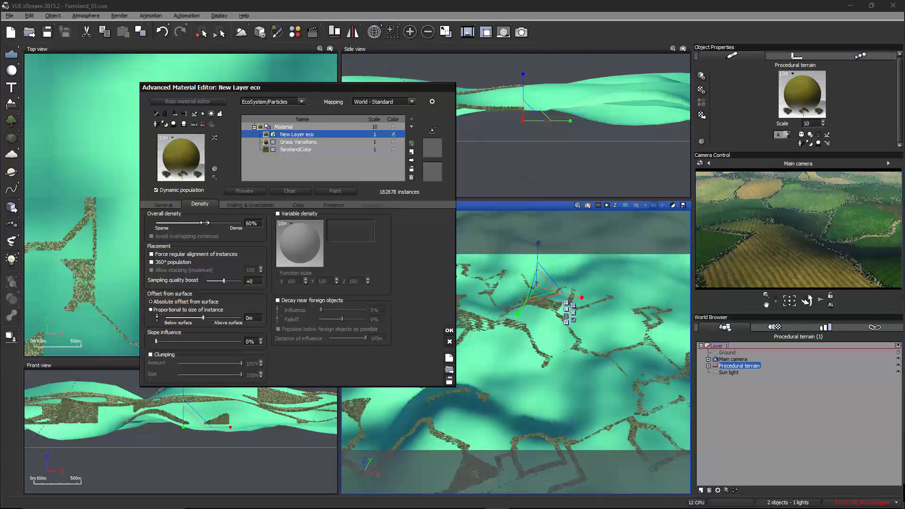
- Turn off Fast population mode for the New Layer eco layer, accept the material and scale the procedural terrain down vertically
click(165, 205)
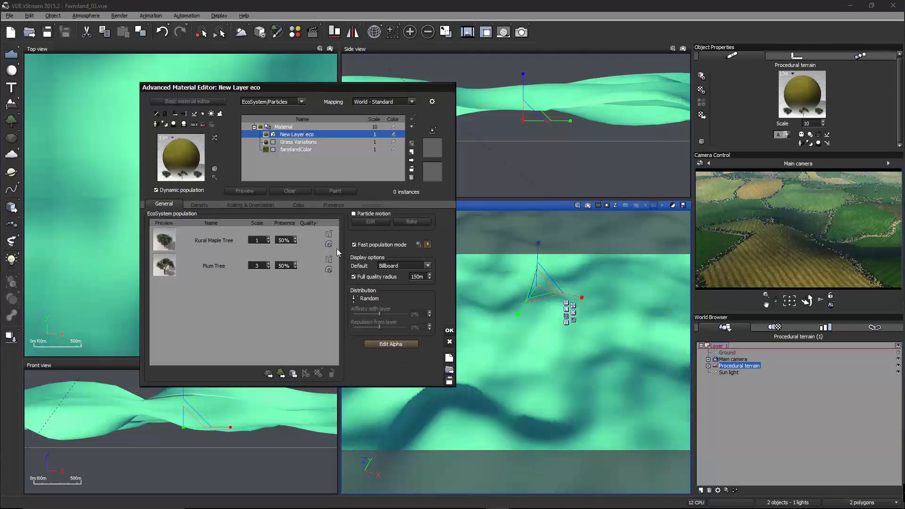
click(372, 245)
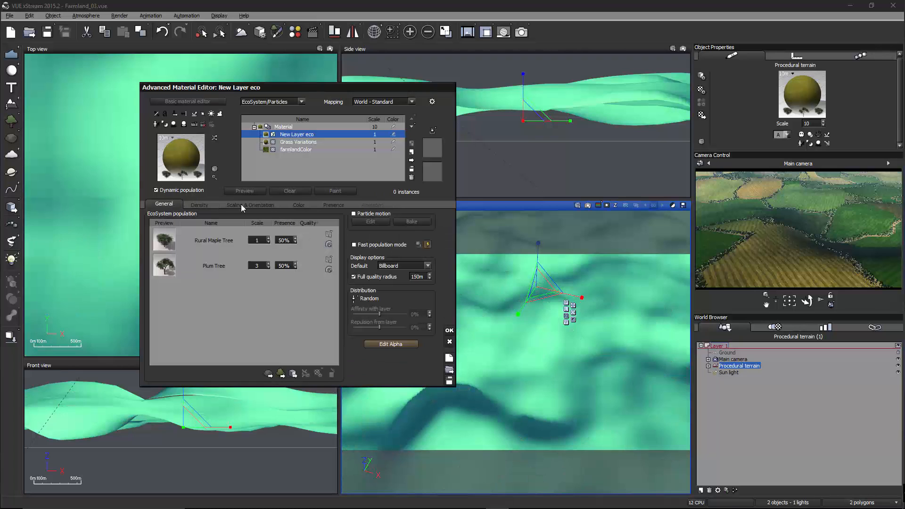
click(207, 204)
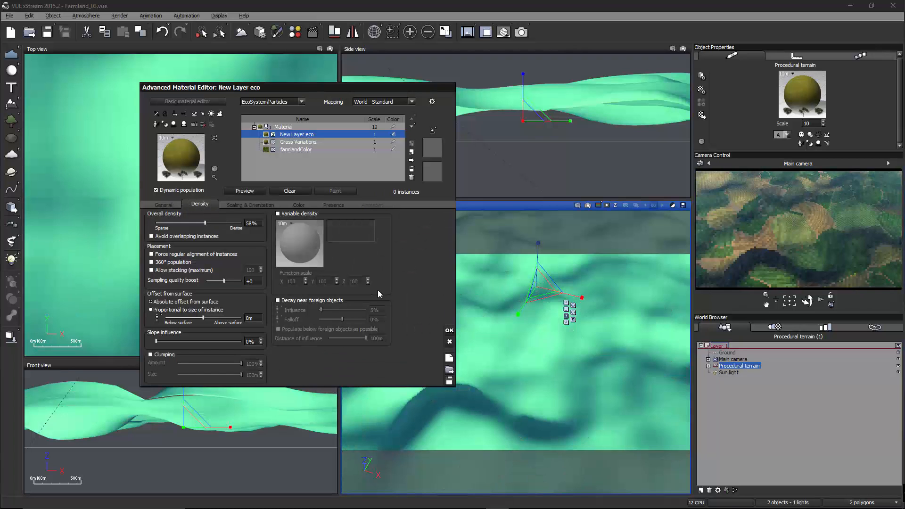
click(450, 330)
drag(539, 251, 539, 264)
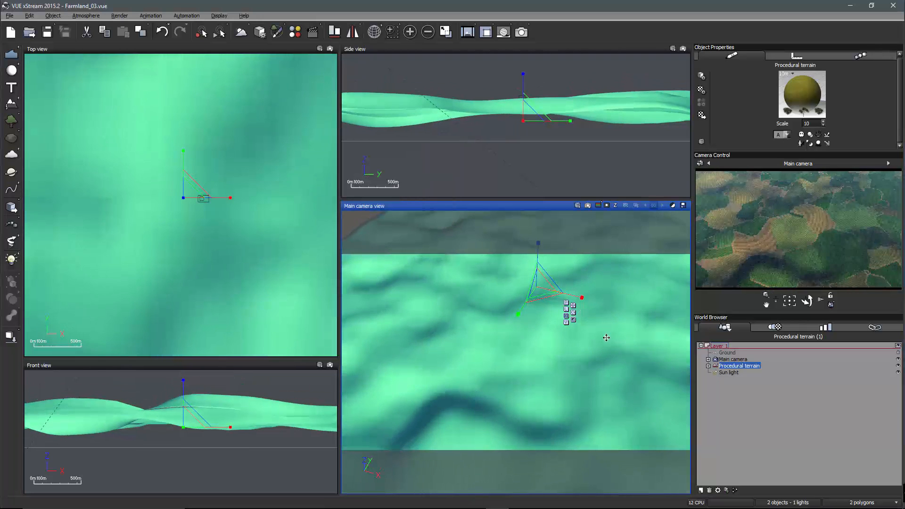
- In the farmlandColor color production function, try 50 for the Constant Number node feeding the Offset (X+a) node, then set it to 10
right_click(801, 85)
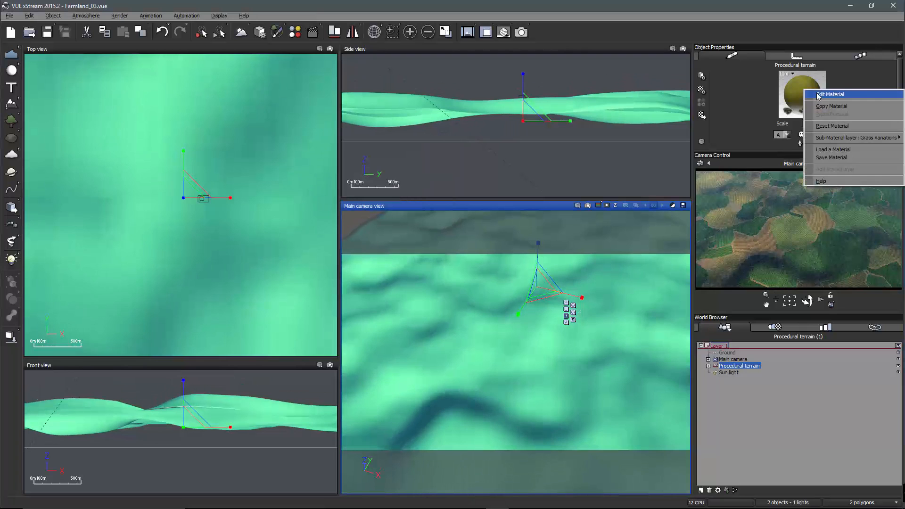
click(820, 93)
click(290, 149)
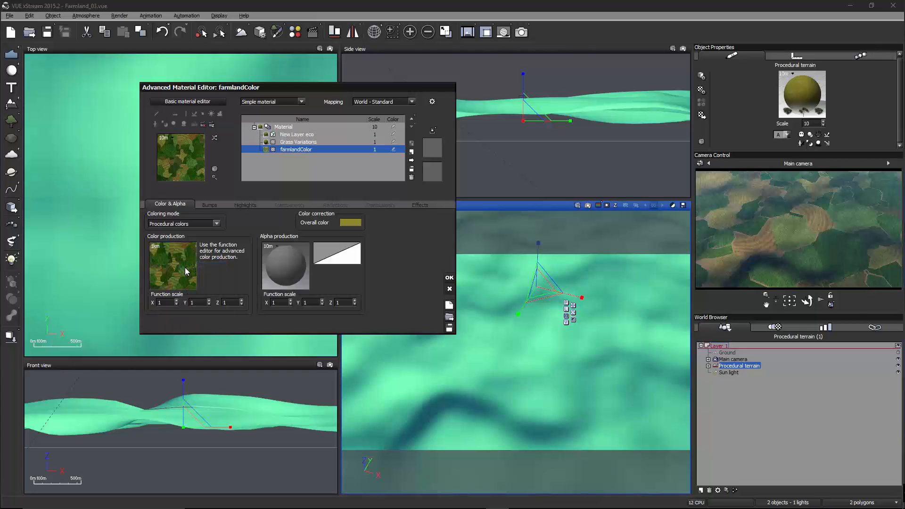
double_click(174, 264)
middle_drag(463, 251, 519, 183)
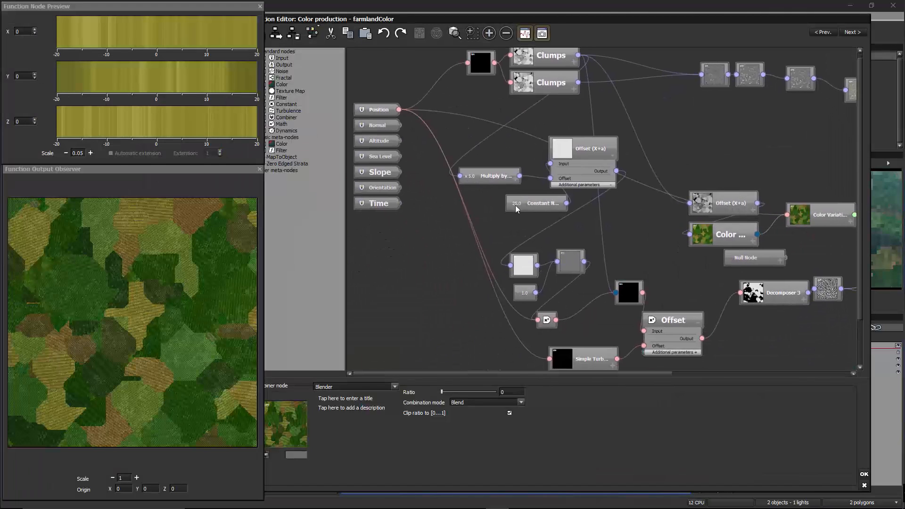
click(517, 207)
click(432, 392)
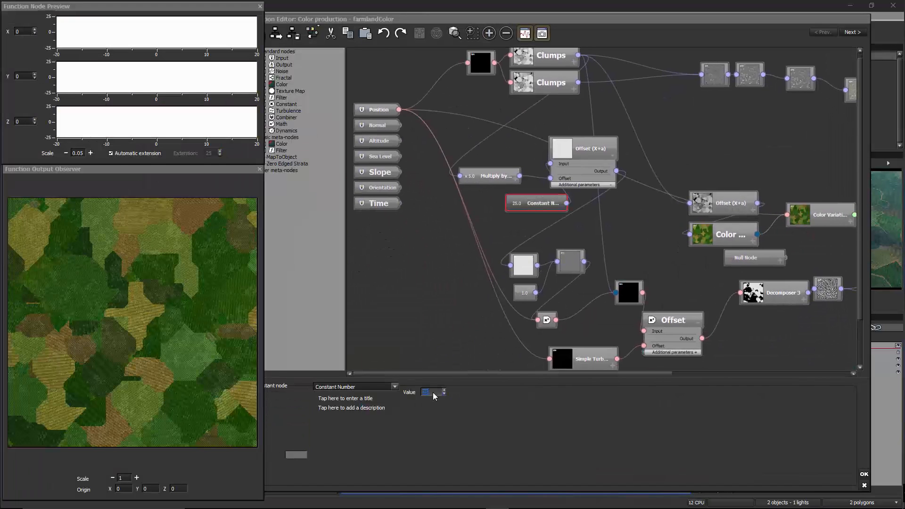
text(50)
key(Return)
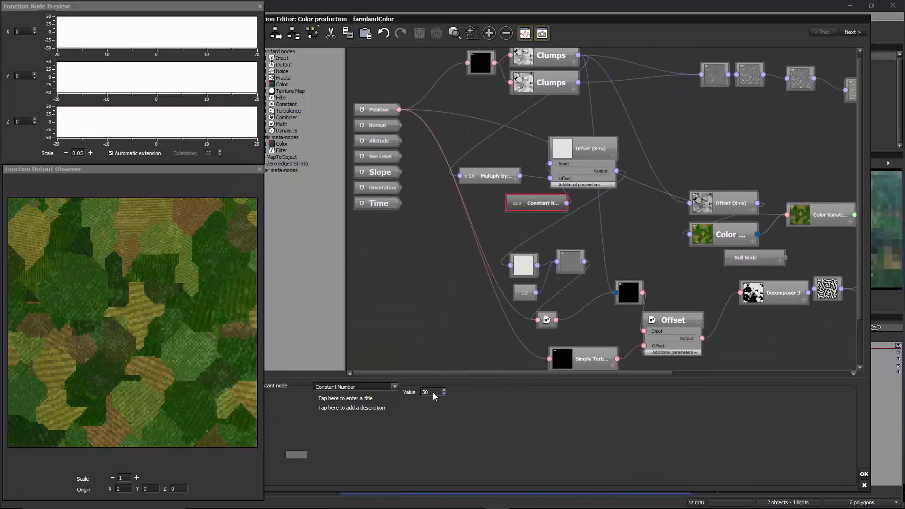
click(435, 394)
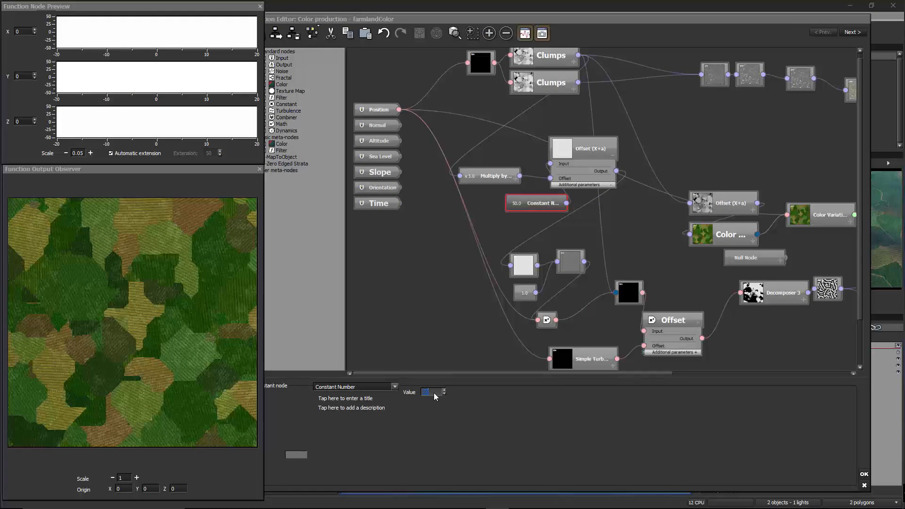
text(10)
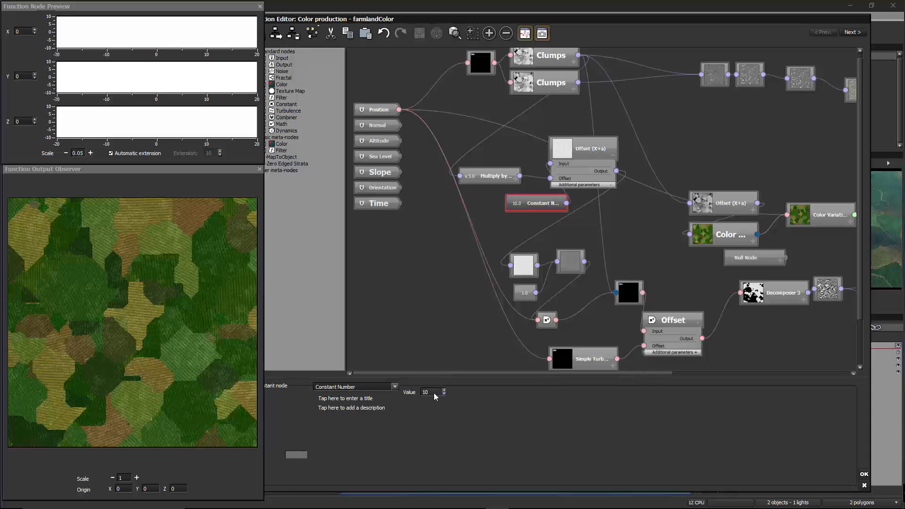
- Set the Multiply by a constant node feeding the Offset (X+a) node to 4 and accept the farmlandColor function and material edits
key(Return)
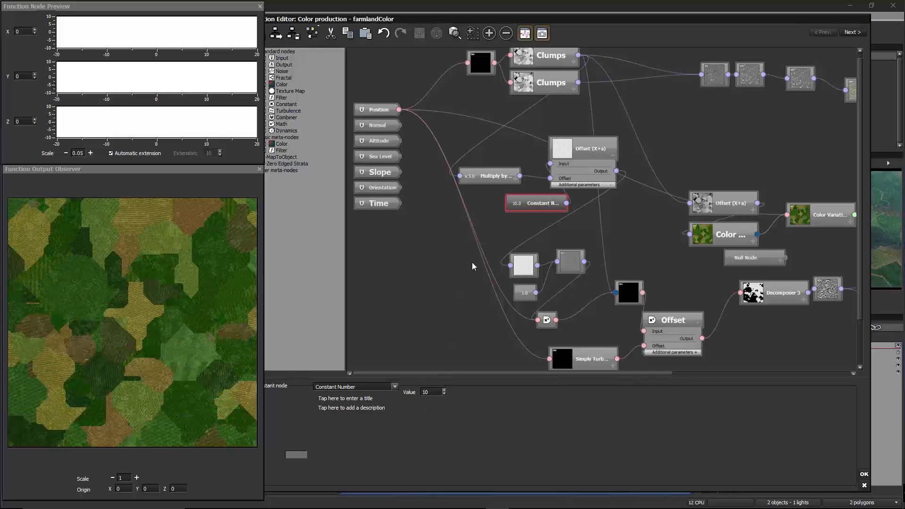
click(430, 393)
click(431, 392)
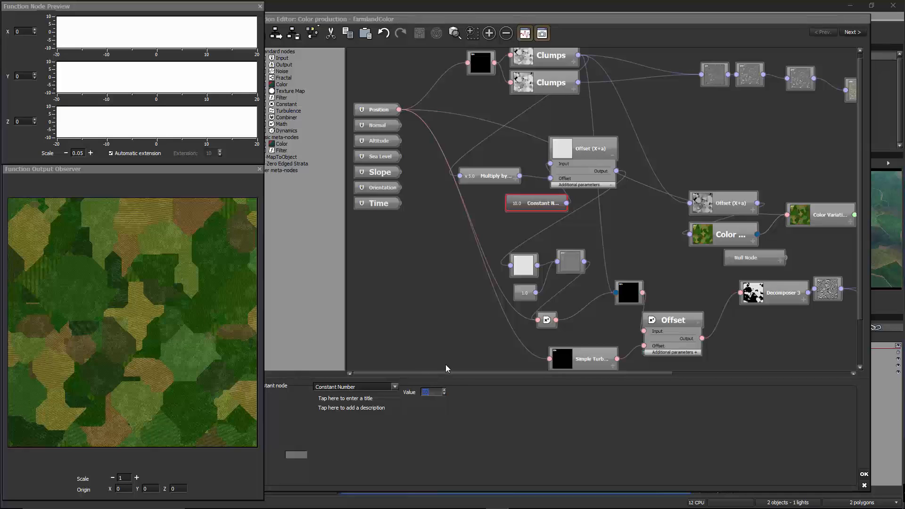
click(490, 177)
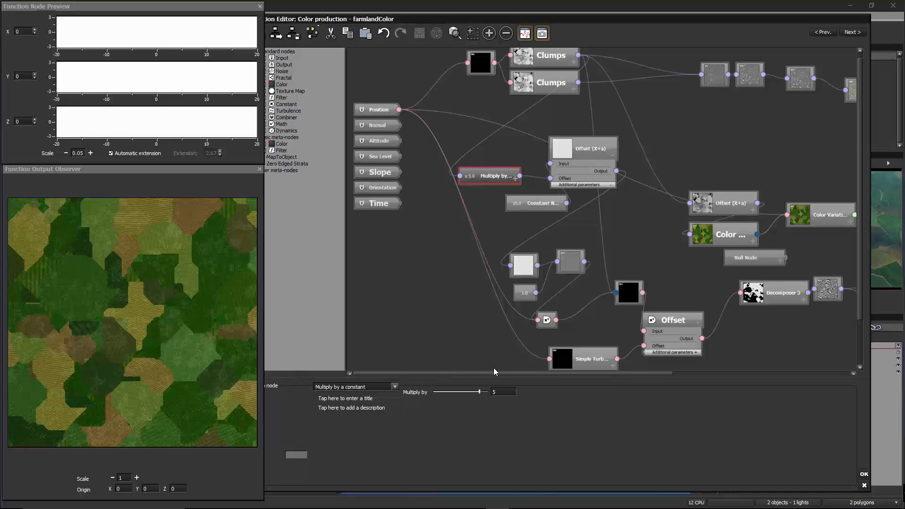
text(4)
key(Return)
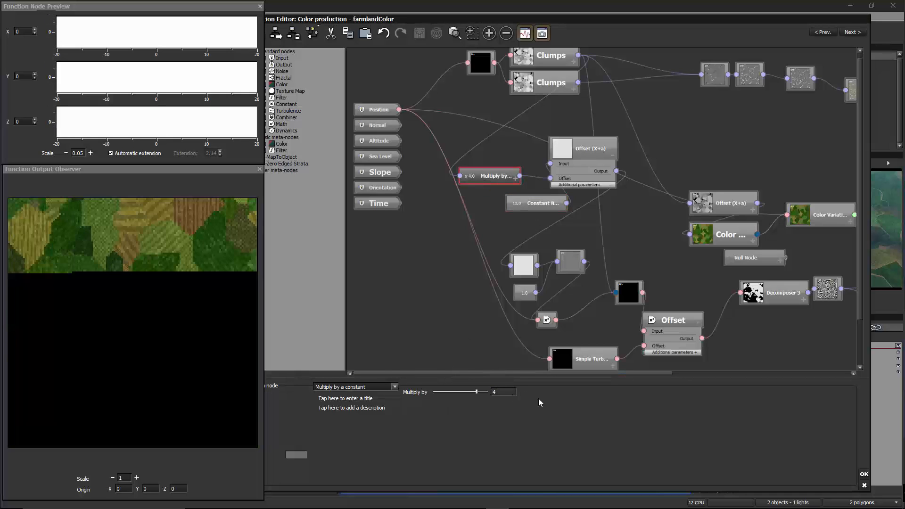
click(864, 474)
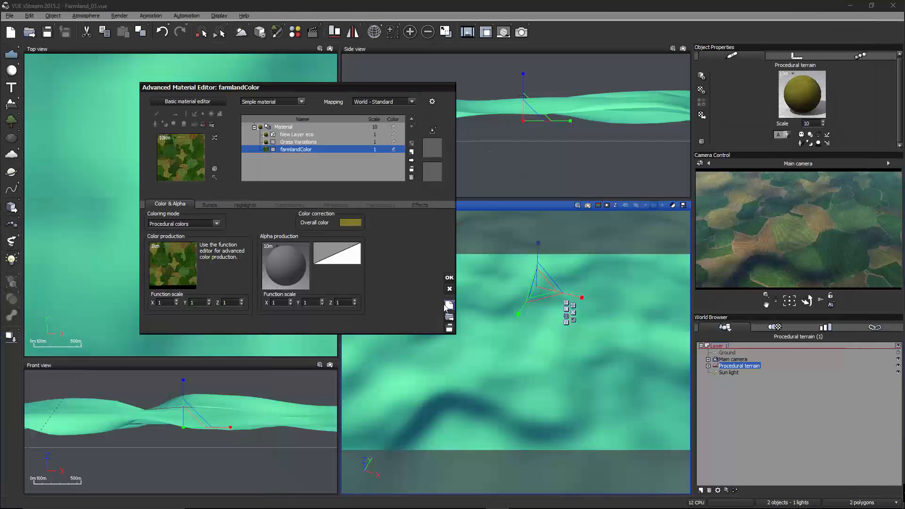
click(449, 279)
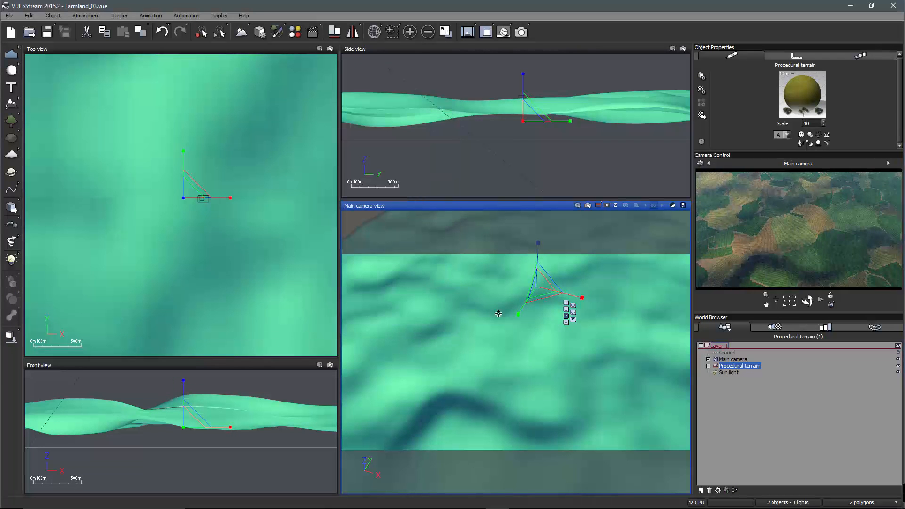
- Render the main camera view and inspect the field pattern and the tree borders between the fields
click(522, 32)
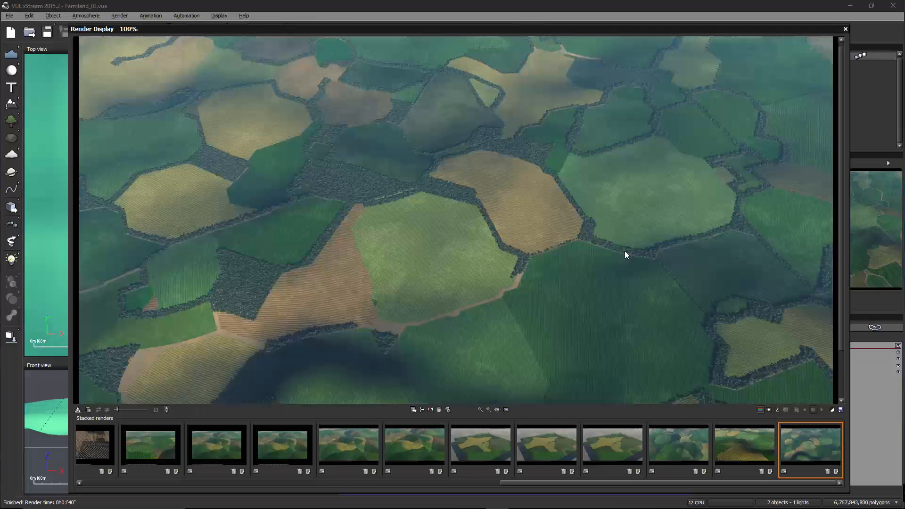
drag(510, 156, 514, 167)
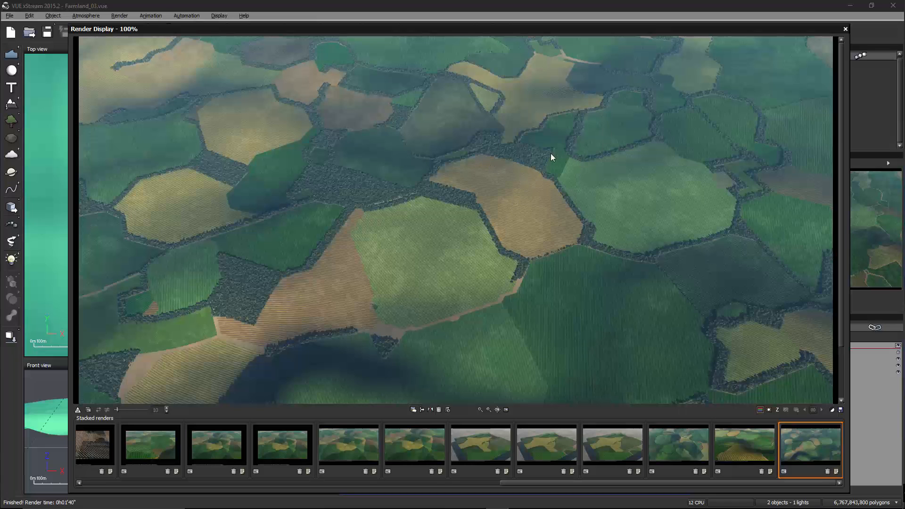
drag(560, 213, 598, 206)
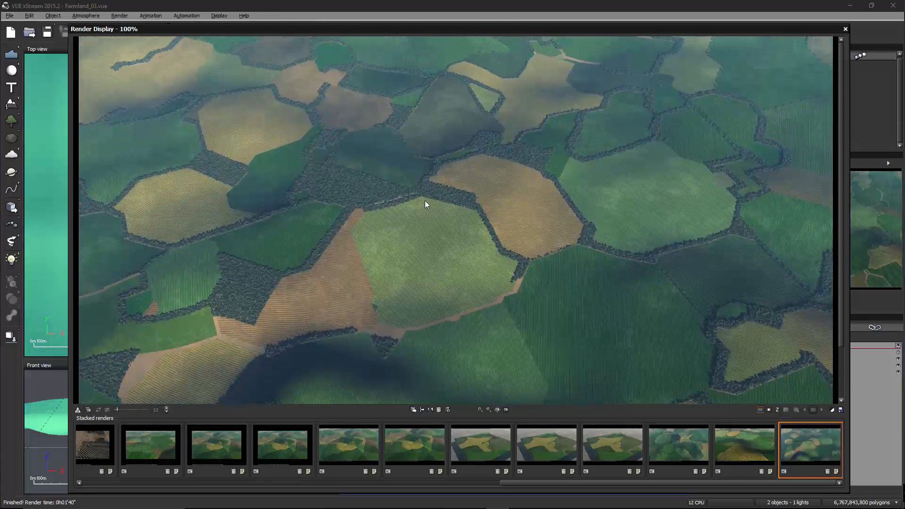